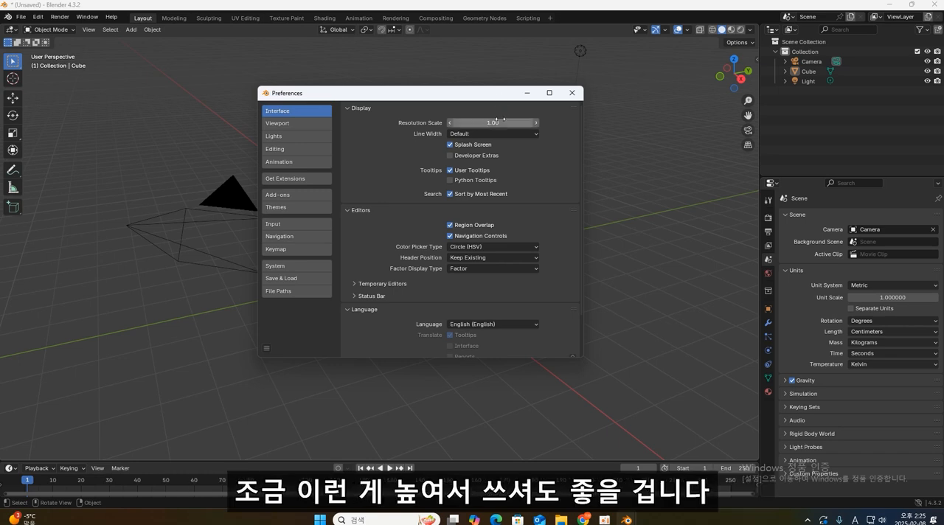
- Try an interface resolution scale of 1.16 and set it back to 1
drag(493, 123, 511, 122)
click(498, 124)
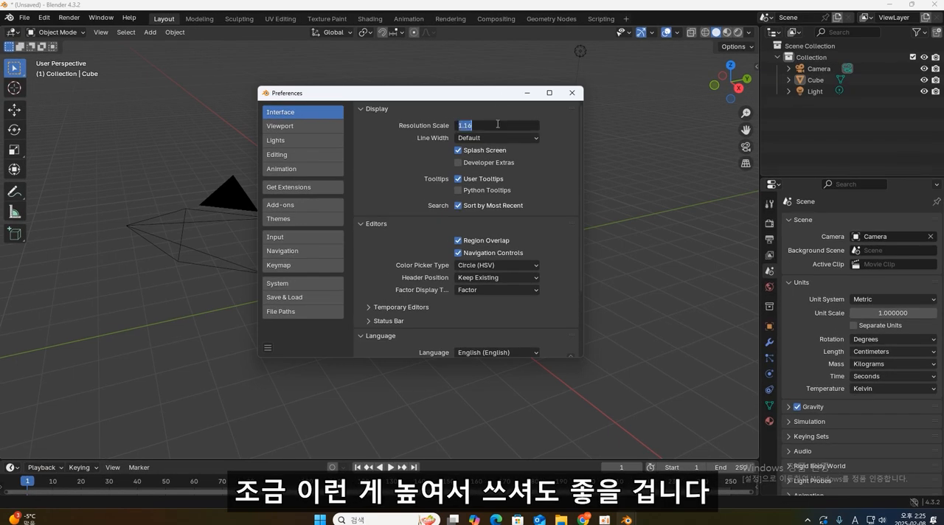
text(1)
key(Return)
click(487, 324)
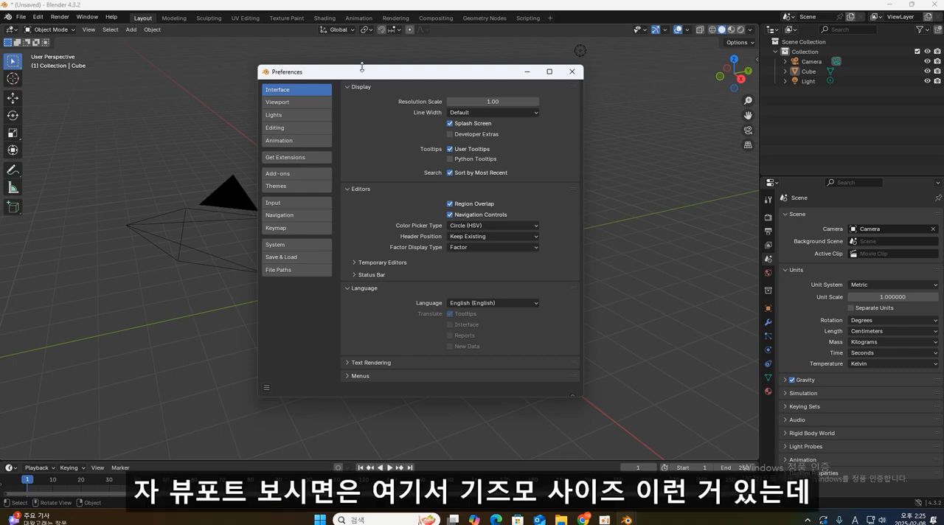
- Review the viewport preferences and enable Emulate 3 Button Mouse in the input preferences
click(277, 102)
drag(421, 80, 334, 84)
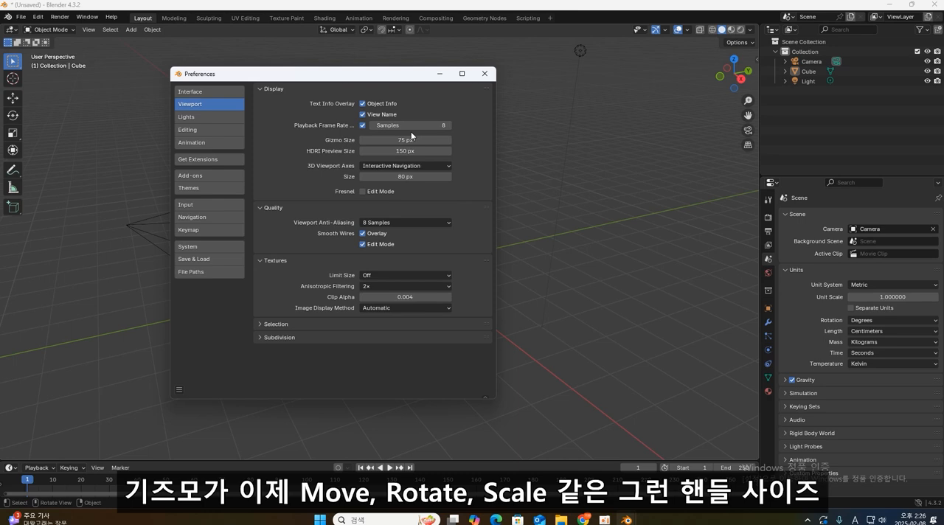
click(211, 205)
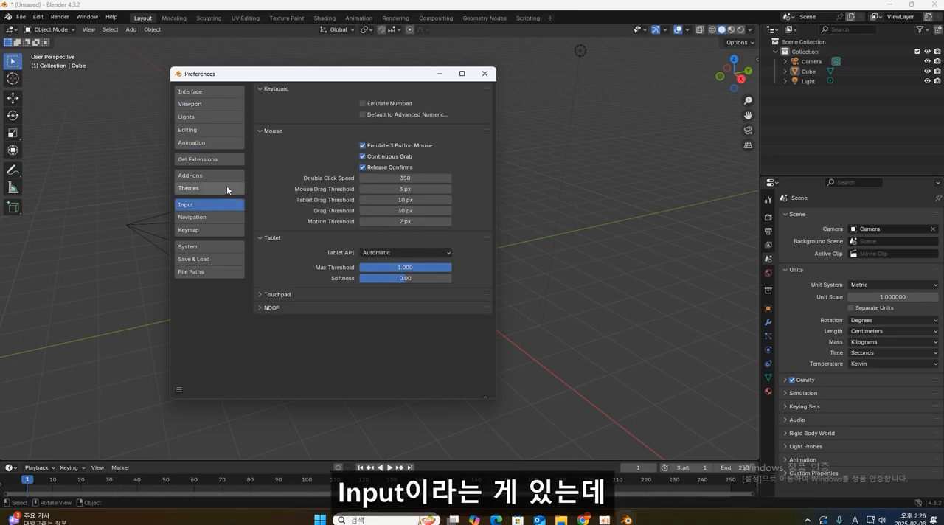
click(379, 150)
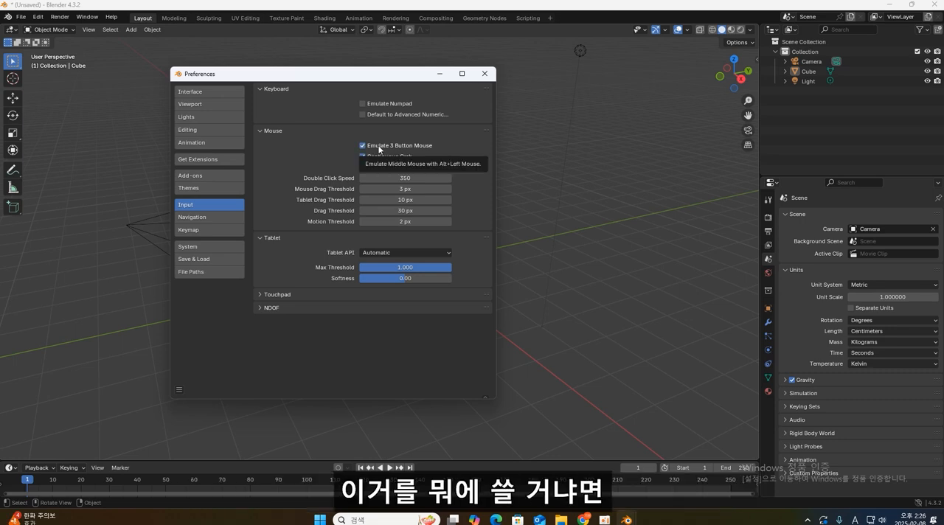
drag(416, 74, 386, 86)
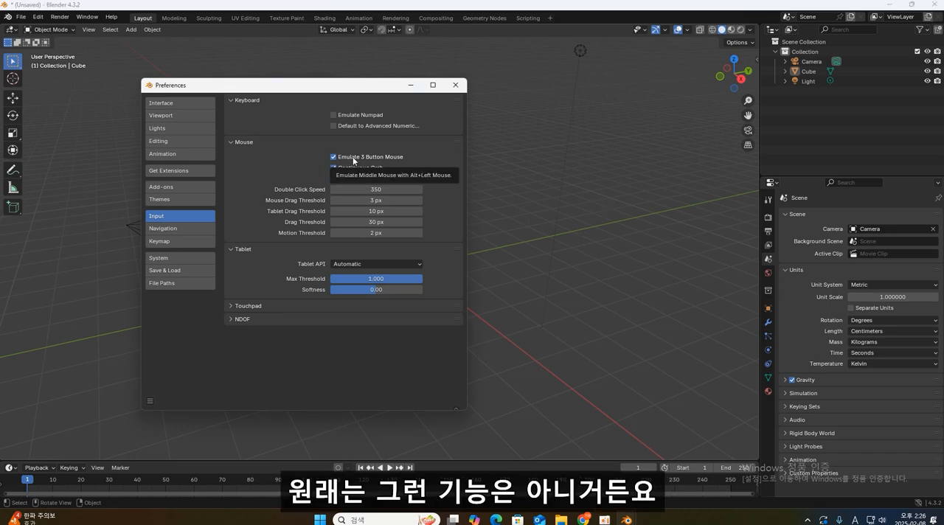
- Test the emulated middle mouse by orbiting the 3D viewport beside the Preferences window
click(578, 221)
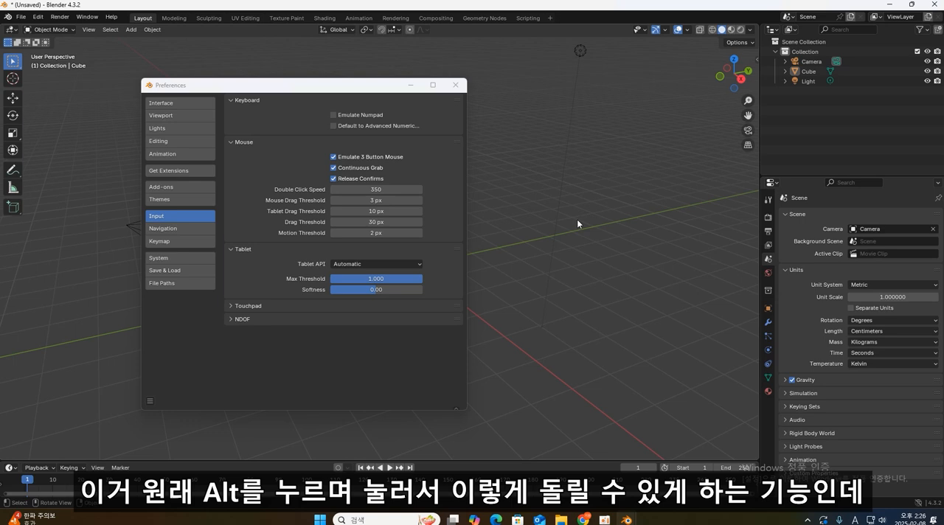
mouse_move(577, 219)
alt+mouse_down()
mouse_move(591, 220)
mouse_move(580, 215)
alt+mouse_up()
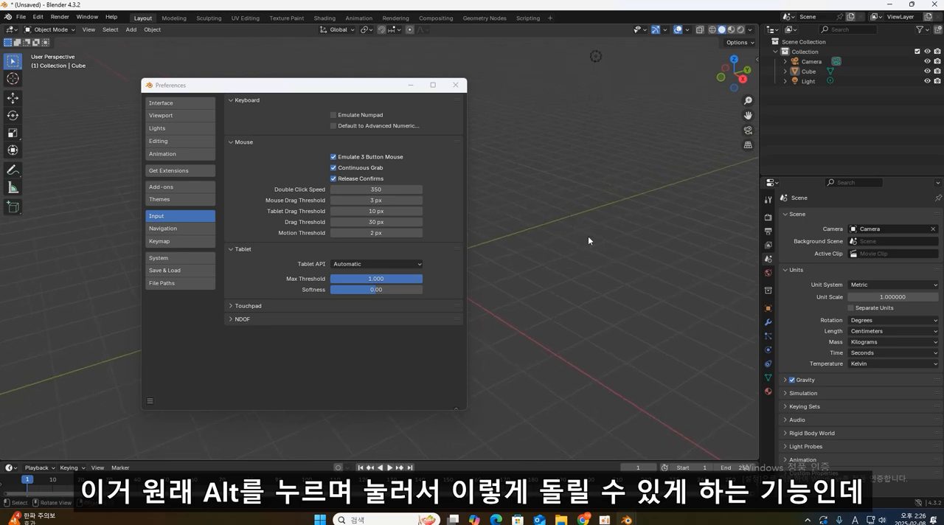
drag(320, 86, 311, 61)
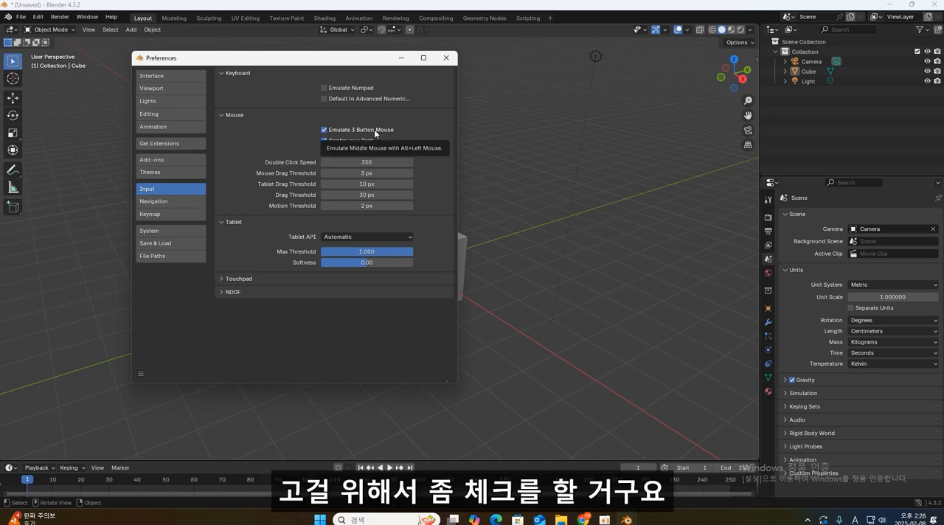
- Try Play as the spacebar action in the keymap, run the timeline briefly, and return the action to Tools
click(174, 213)
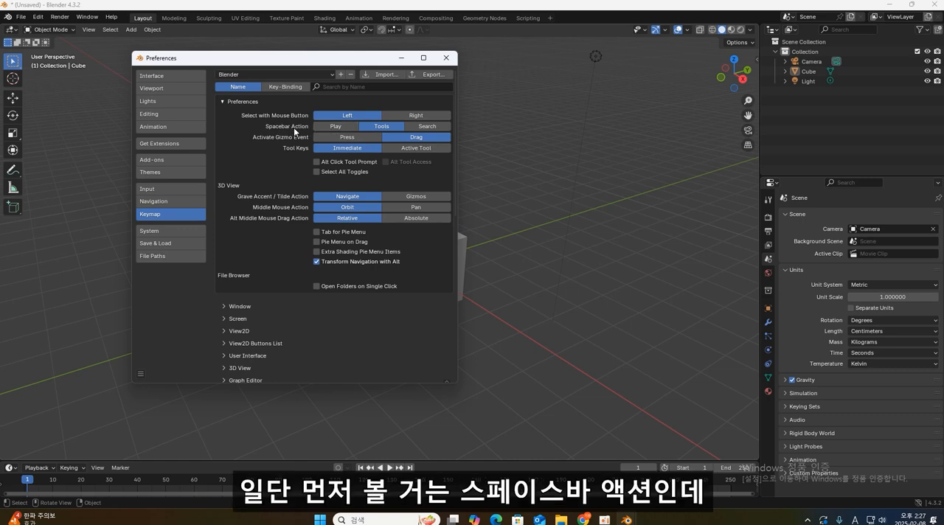
click(332, 129)
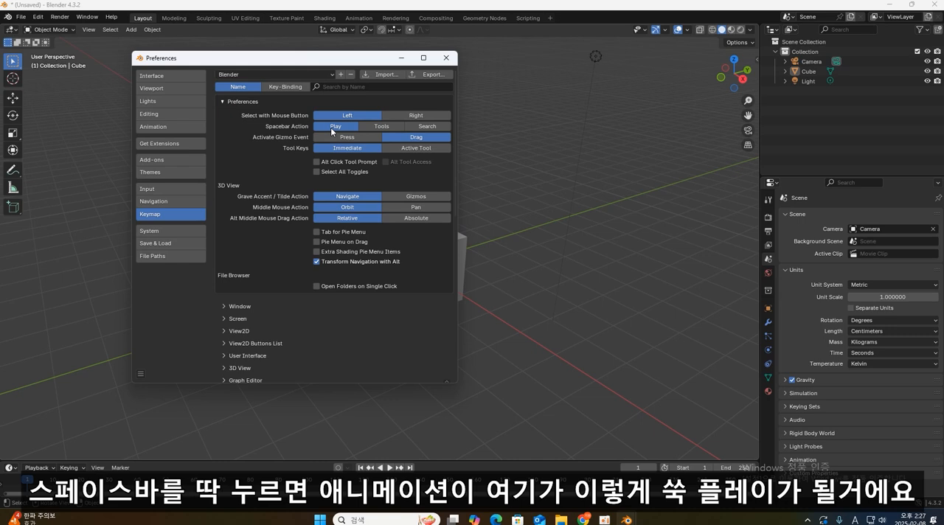
key(space)
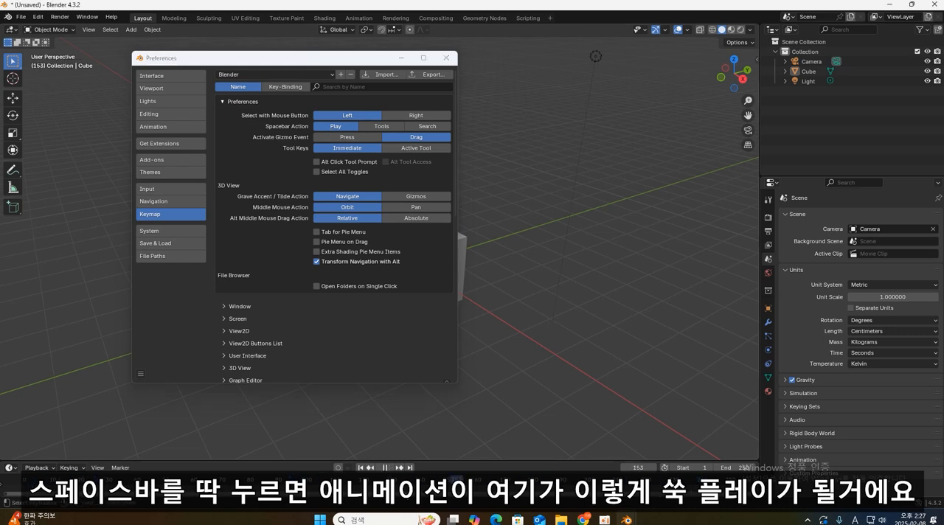
key(Escape)
click(381, 125)
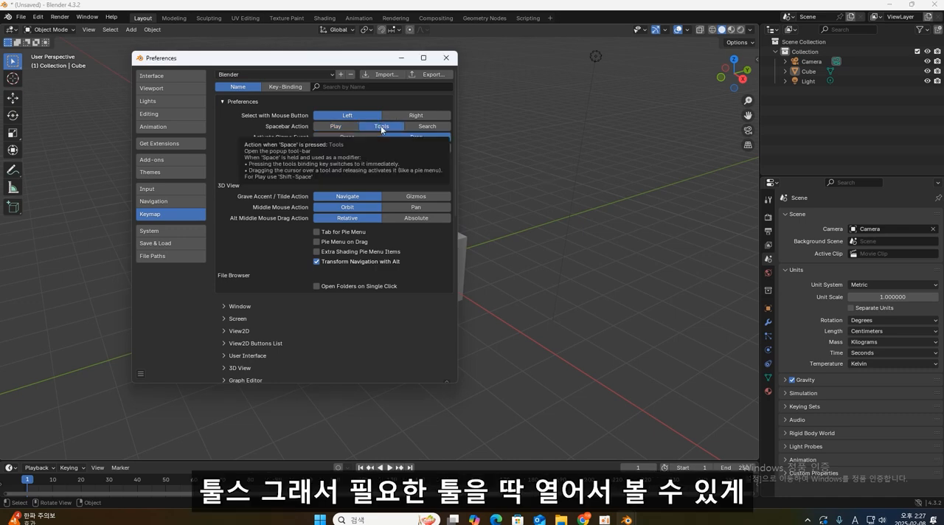
- Search the keymap by key binding for shortcuts that use G
drag(294, 61, 310, 79)
click(348, 105)
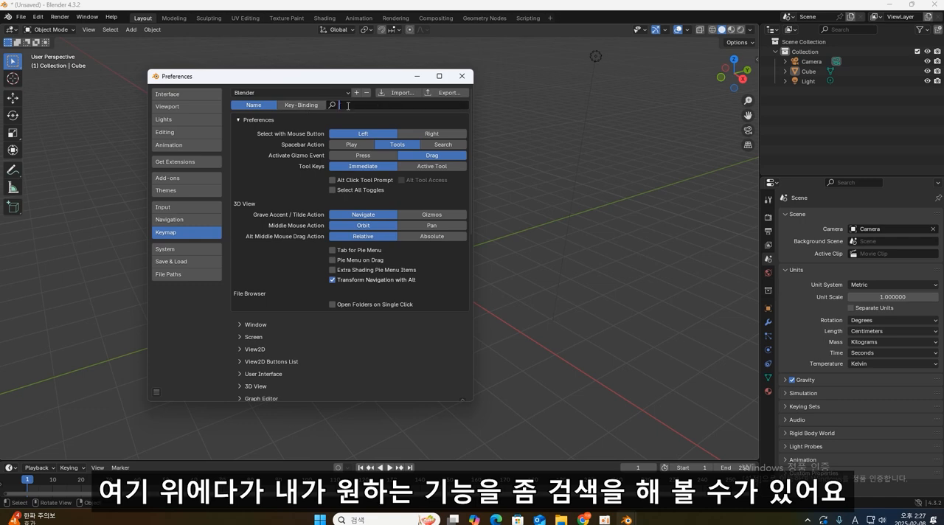
click(303, 103)
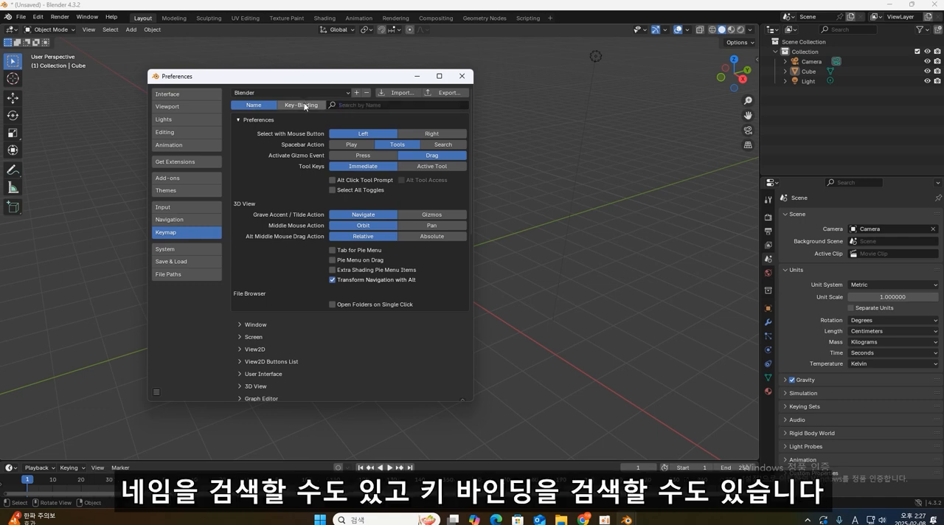
click(358, 105)
text(g)
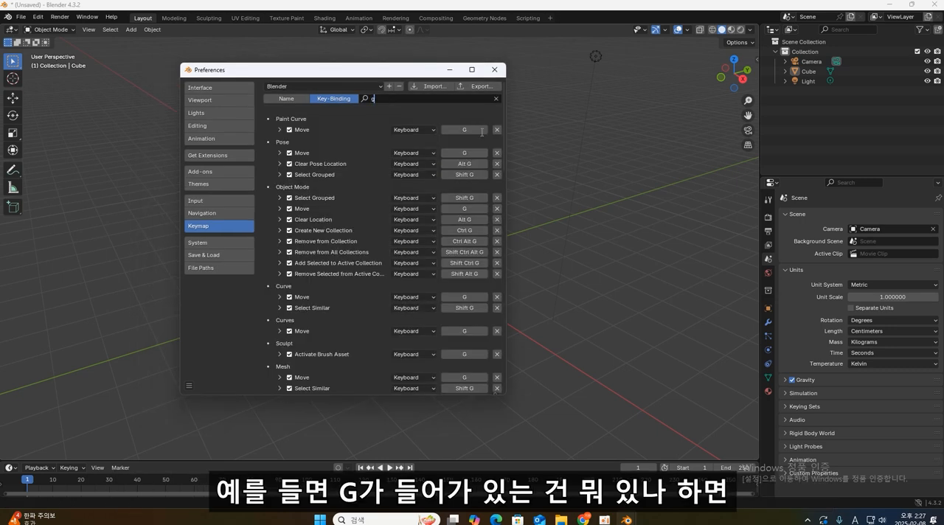
click(505, 145)
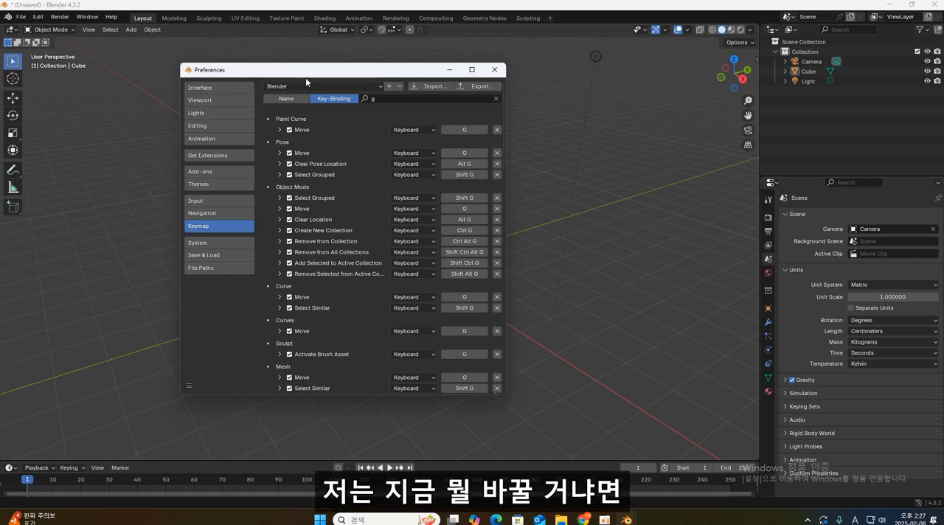
- Clear the key-binding search and filter the keymap by name for "frame selec"
click(379, 98)
key(BackSpace)
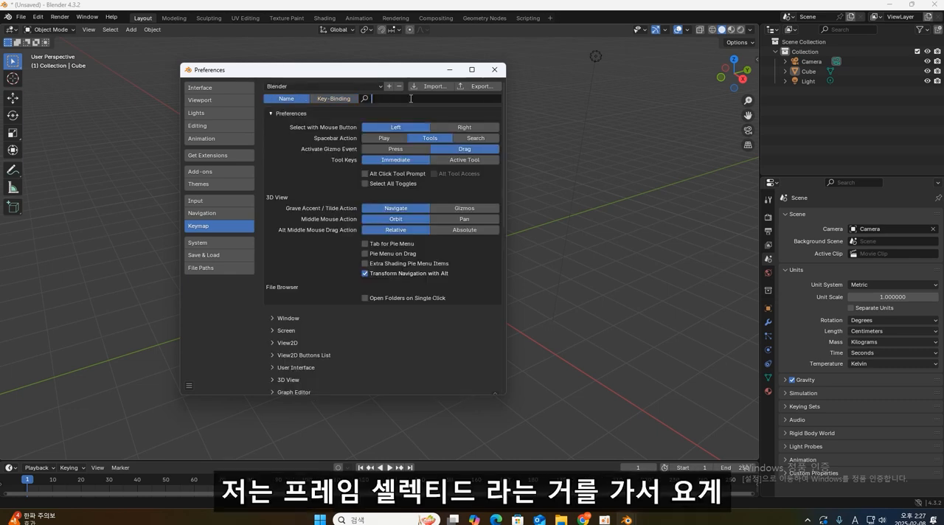
text(frame sels)
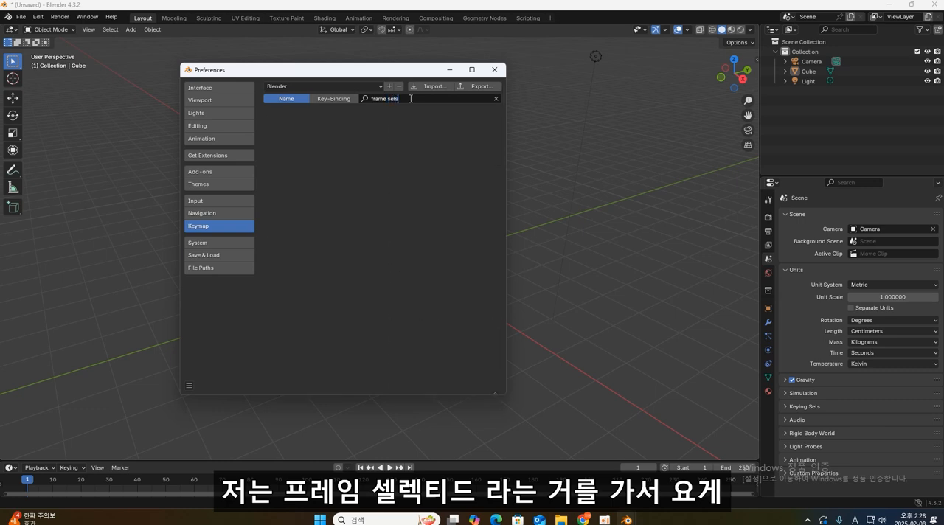
key(BackSpace)
text(ec)
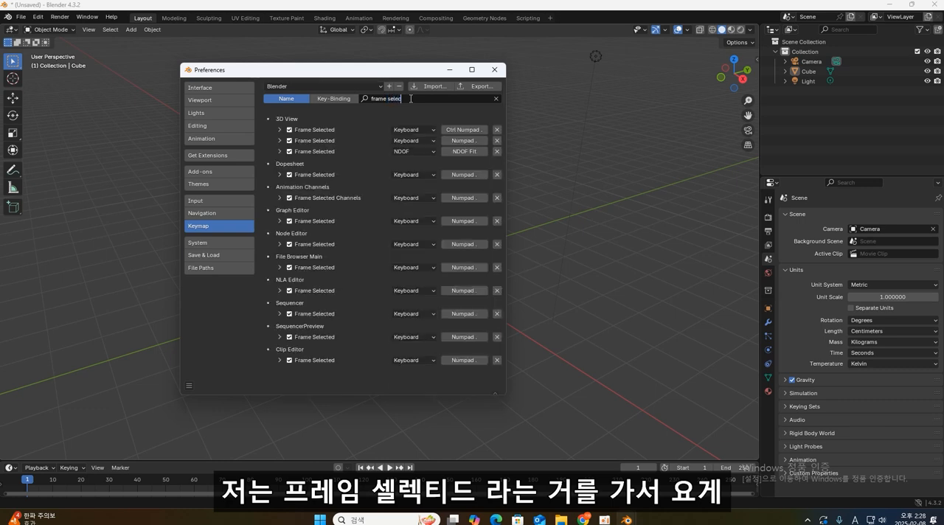
drag(345, 73, 364, 72)
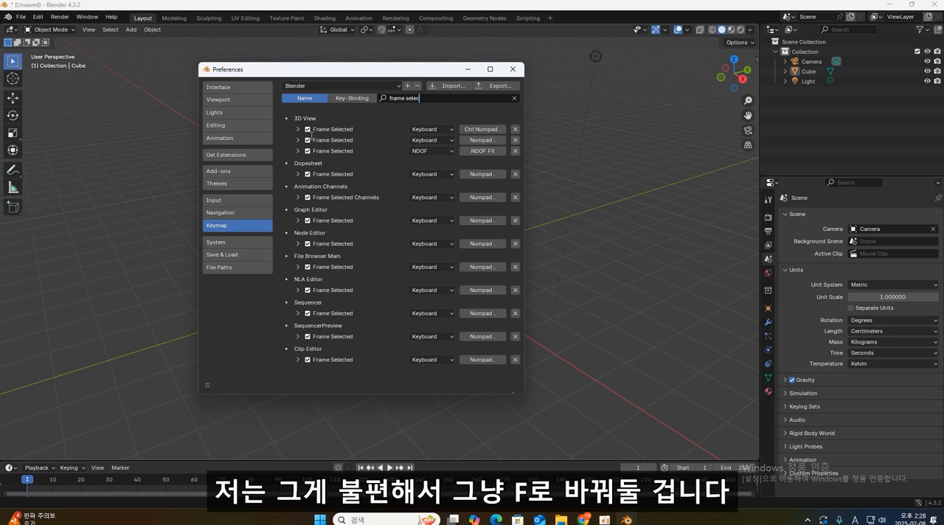
- Assign F to both keyboard Frame Selected entries in 3D View and to those in Dopesheet, Animation Channels and Graph Editor
click(486, 132)
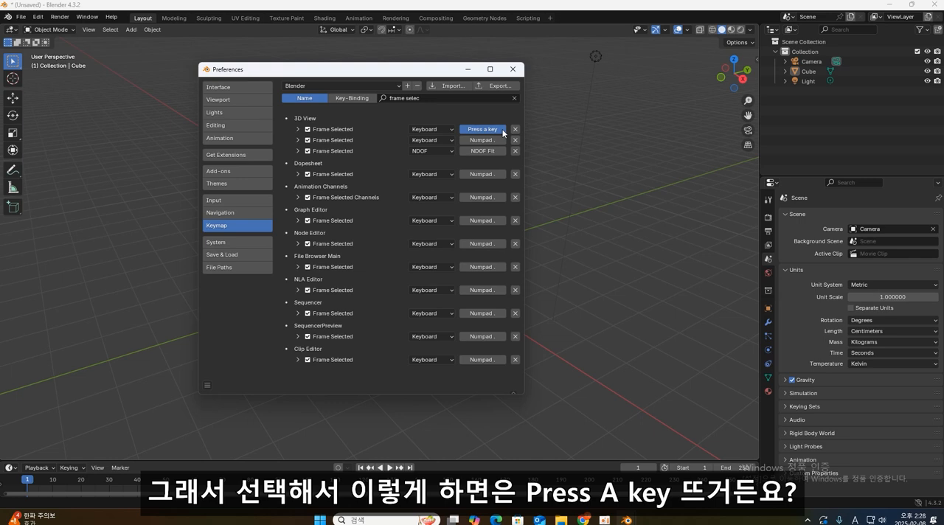
key(f)
click(490, 142)
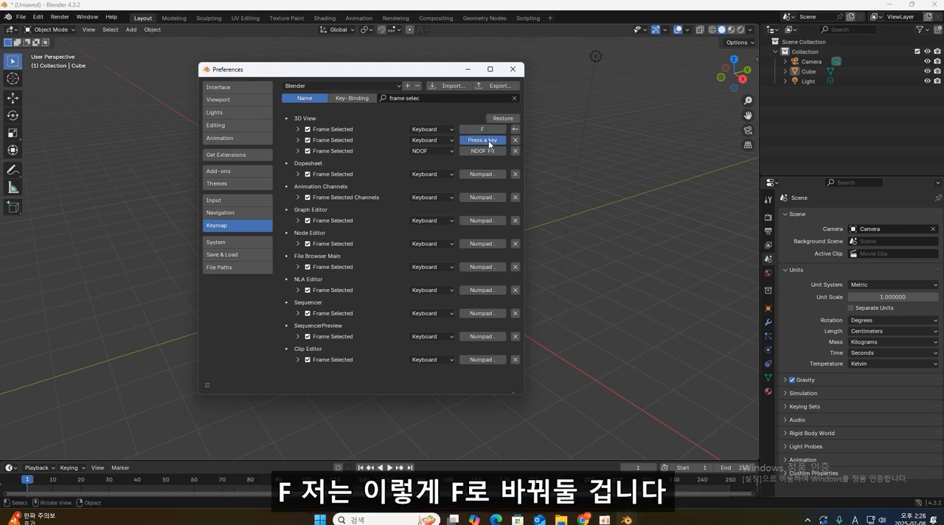
click(487, 177)
key(f)
click(490, 197)
key(f)
click(491, 220)
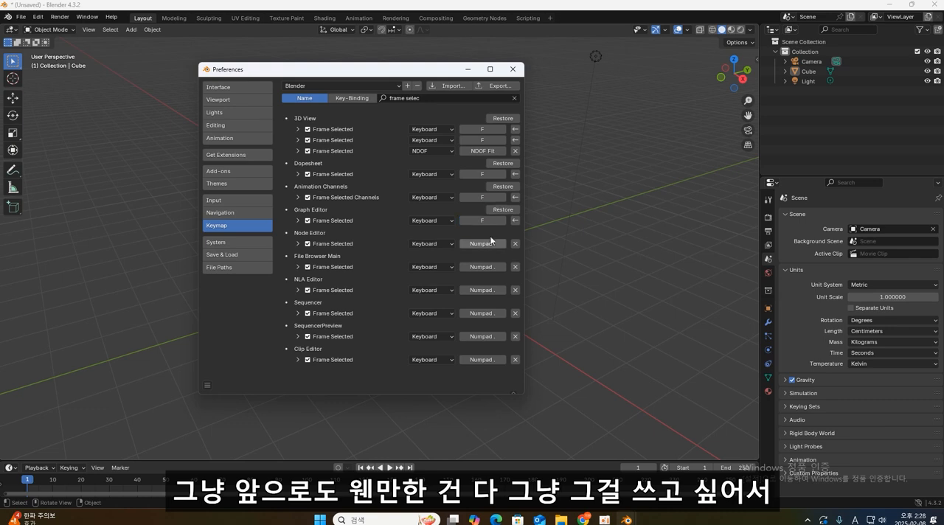
- Assign F to Frame Selected in Node Editor, File Browser Main, NLA Editor, Sequencer, SequencerPreview and Clip Editor, and reassign it in Dopesheet
click(484, 244)
key(f)
click(484, 267)
key(f)
key(f)
click(484, 313)
key(f)
click(484, 336)
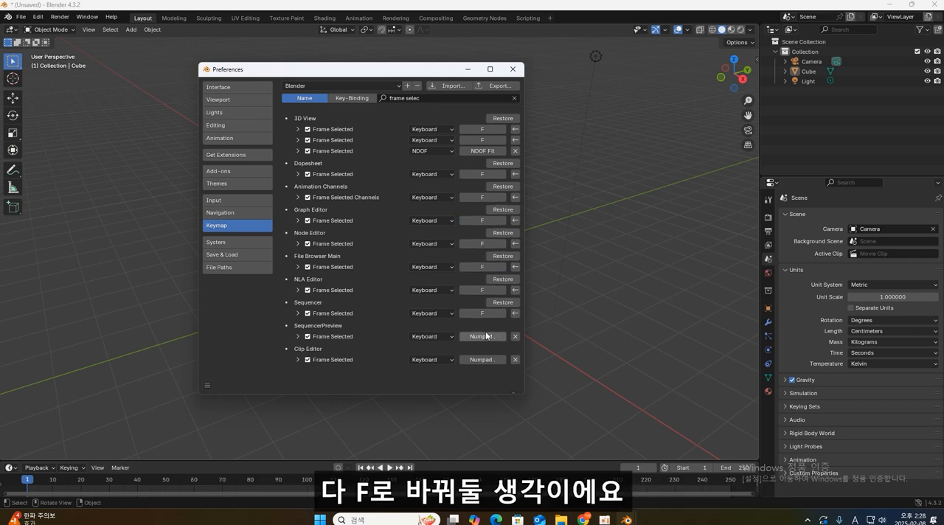
key(f)
click(484, 360)
key(f)
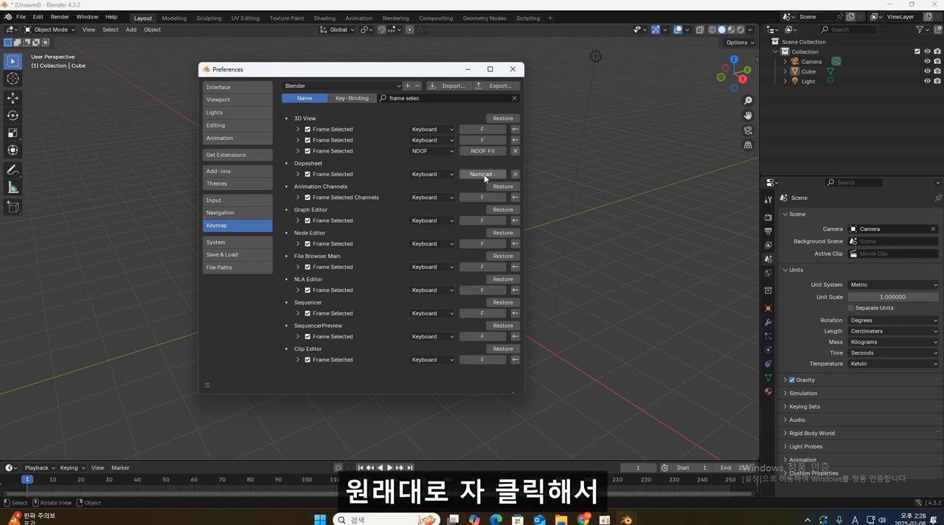
key(f)
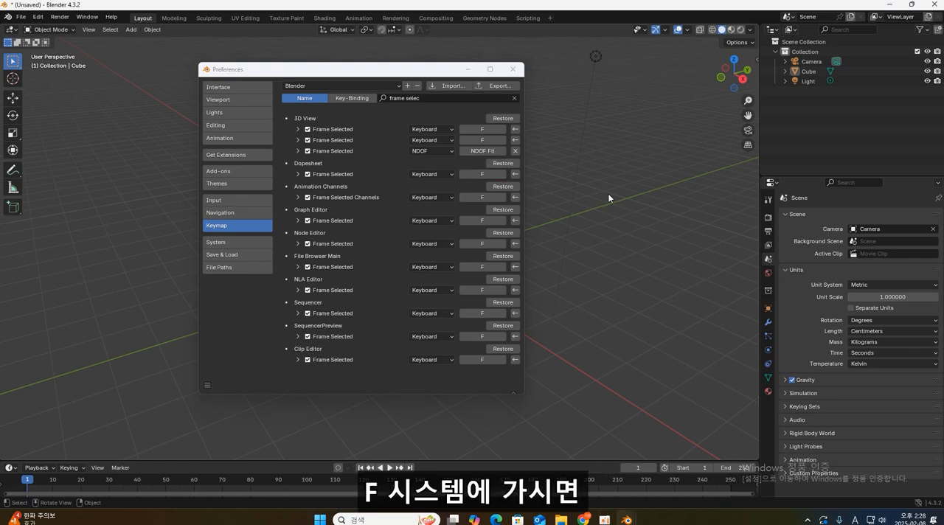
- In the system preferences, choose OptiX for the Cycles render devices and set the undo steps to 64
click(230, 242)
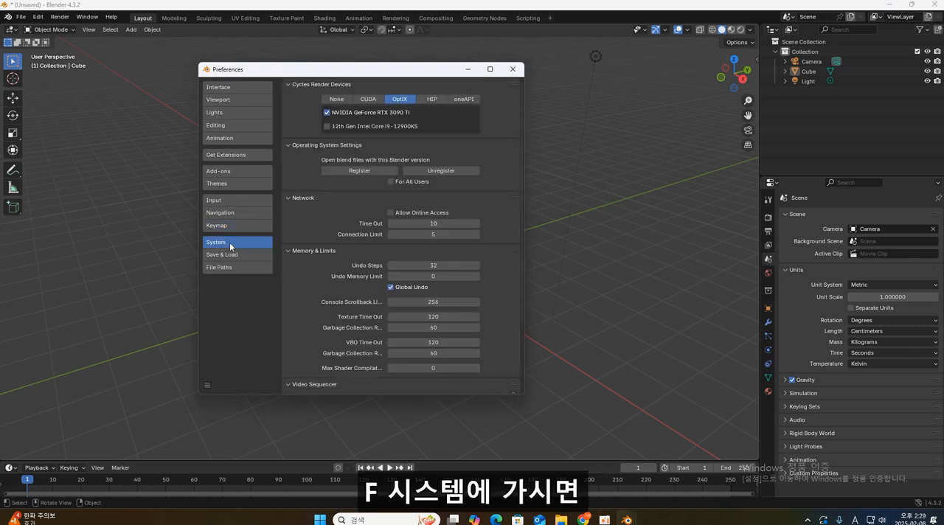
click(365, 101)
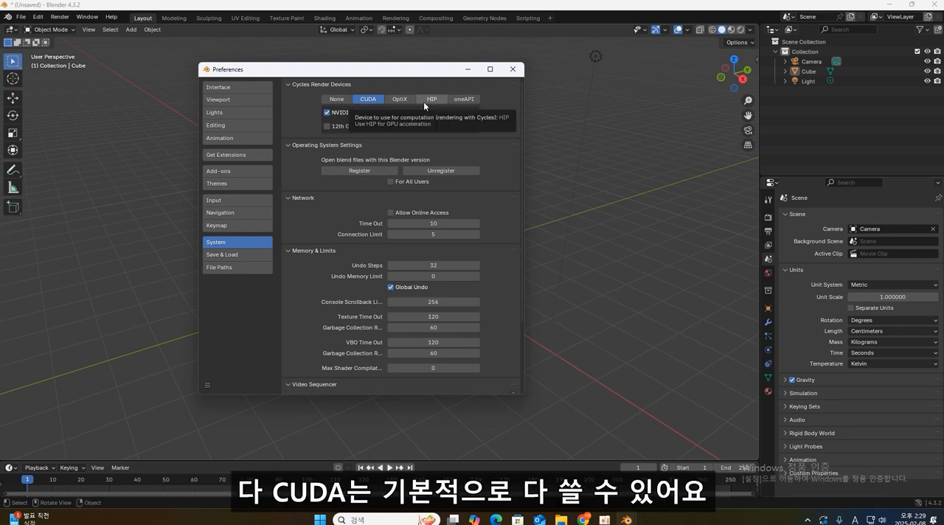
click(399, 99)
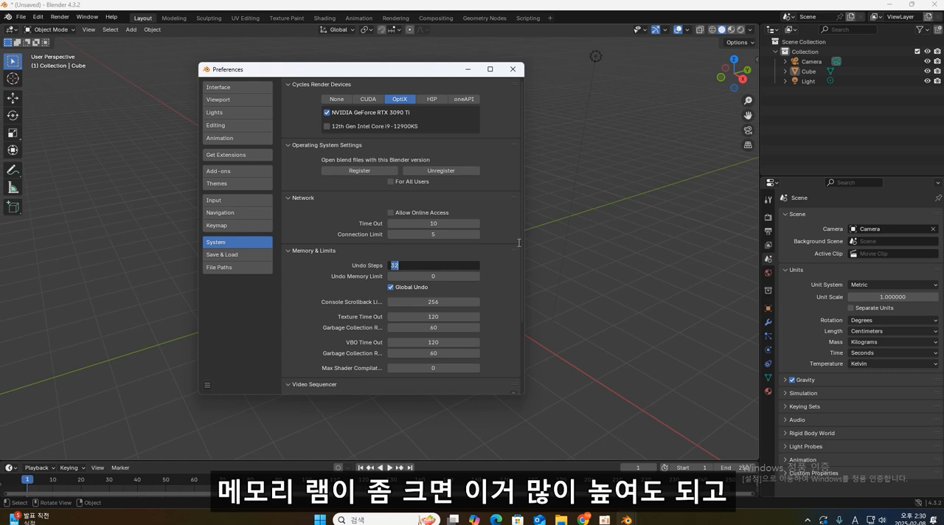
text(64)
key(Return)
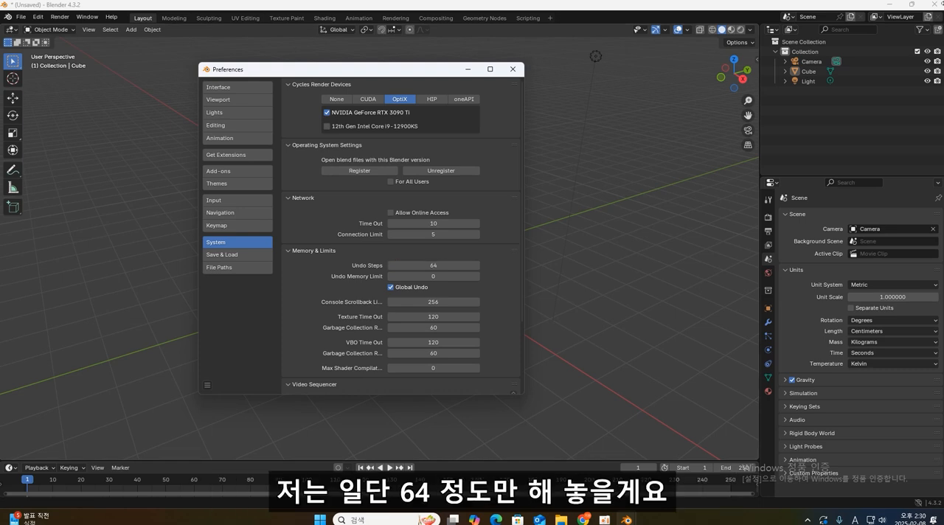
- Keep auto-save enabled in the Save & Load preferences and set its timer to 10 minutes
click(252, 255)
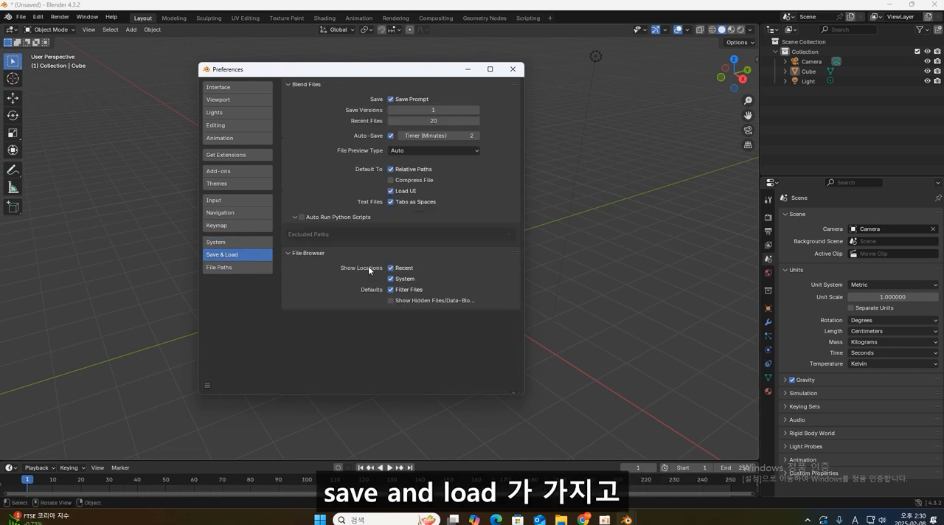
click(390, 137)
double_click(436, 136)
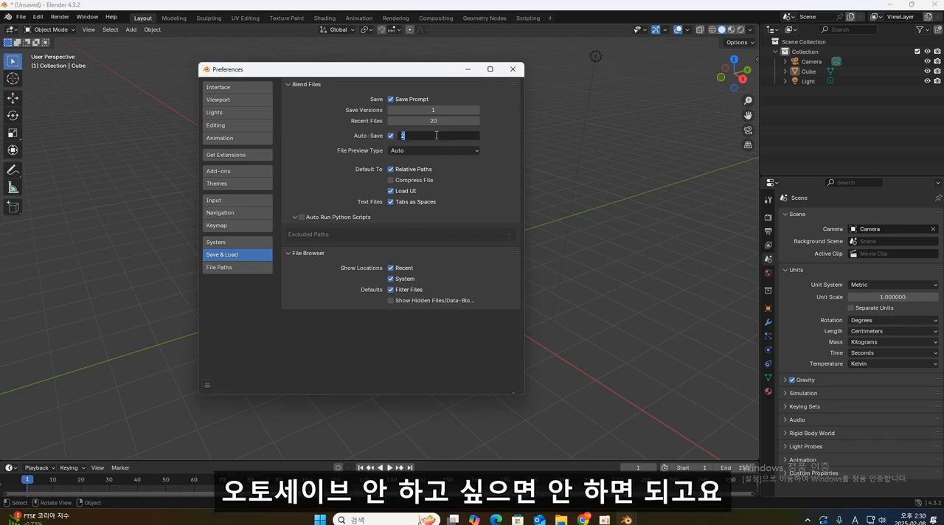
text(5)
key(Return)
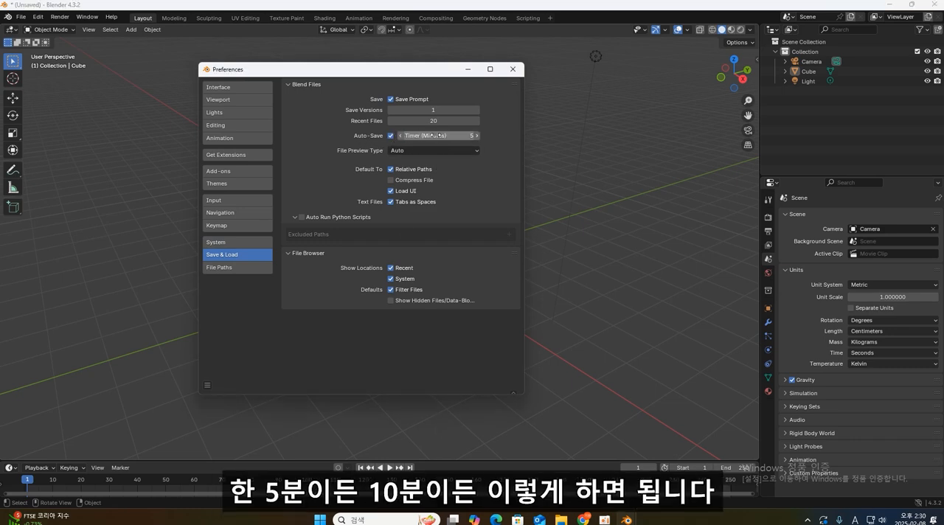
click(437, 136)
text(10)
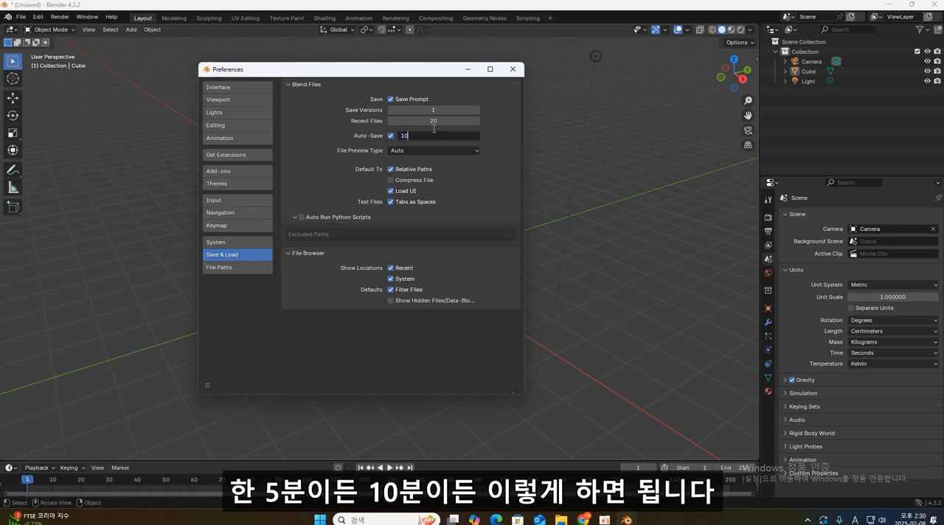
key(Return)
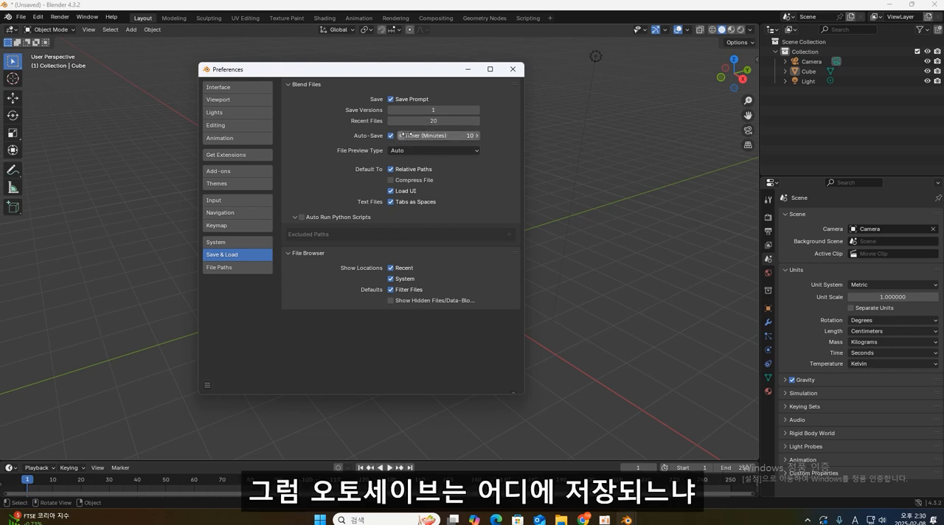
- Show the File Paths preferences, then switch to File Explorer, open the user's profile folder on drive C and check the hidden-items display option
click(219, 269)
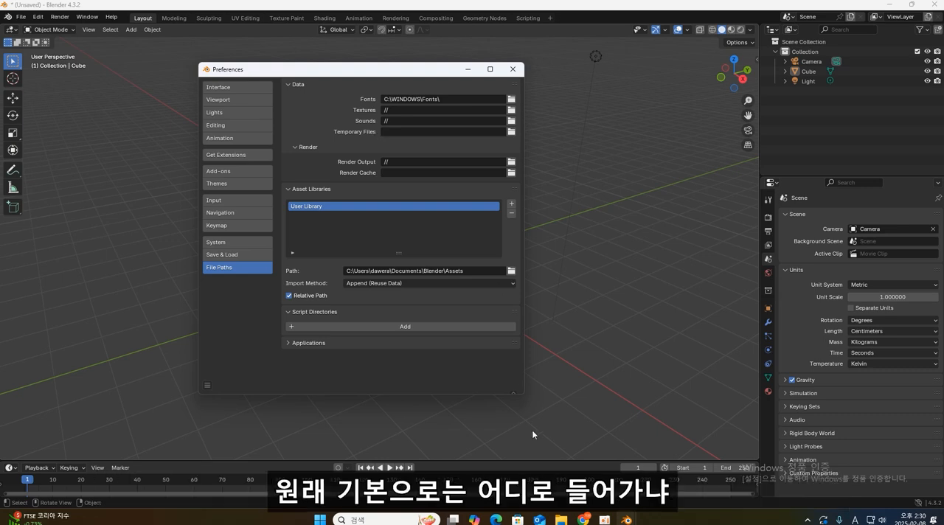
click(561, 520)
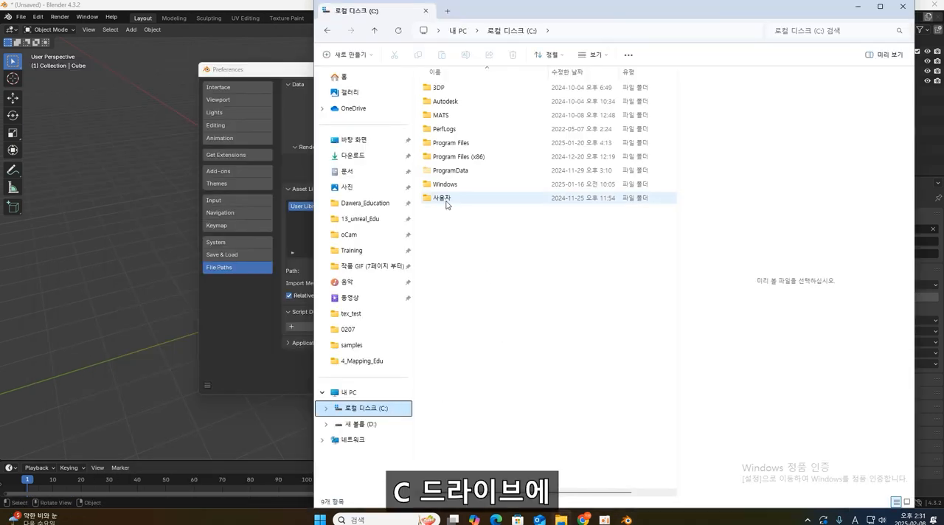
click(453, 198)
double_click(459, 200)
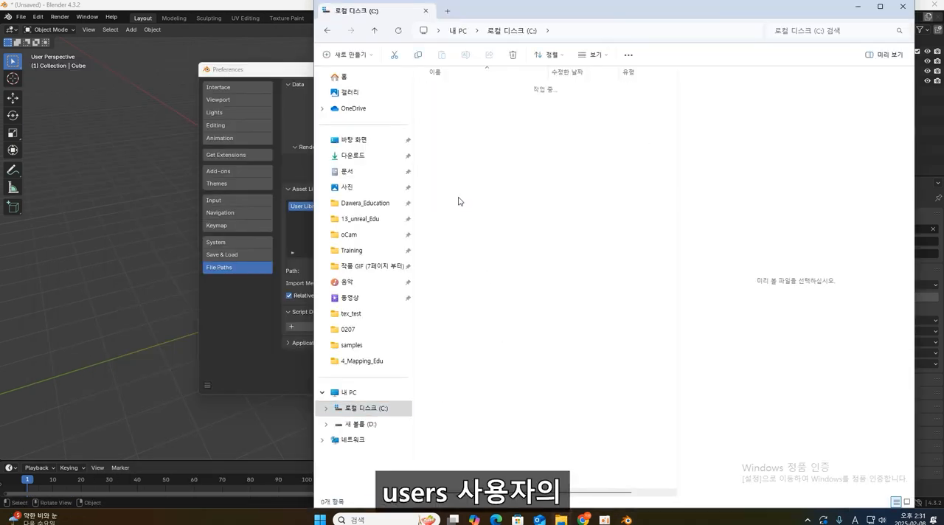
click(453, 90)
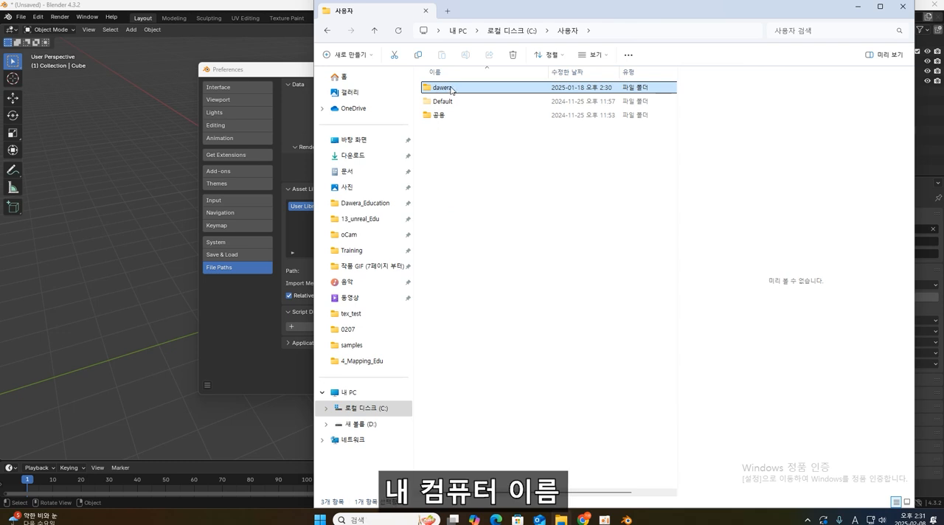
double_click(453, 88)
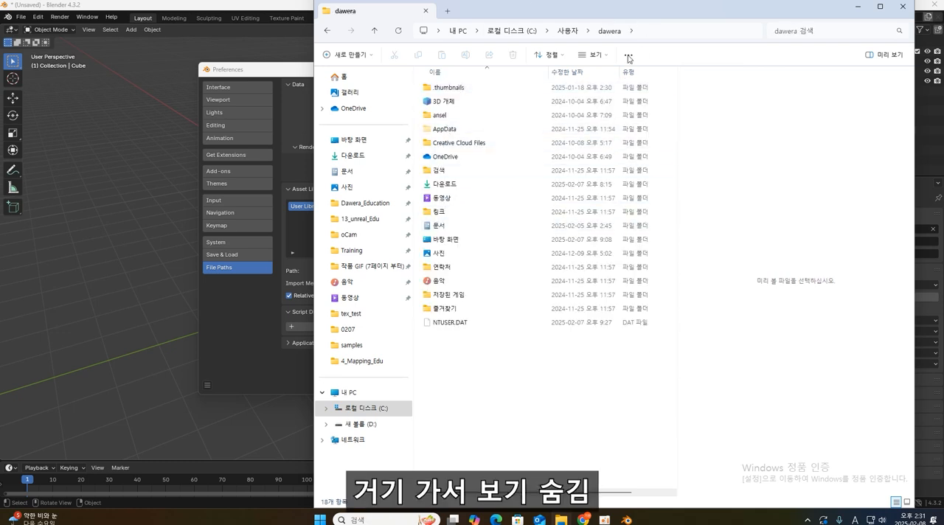
click(598, 55)
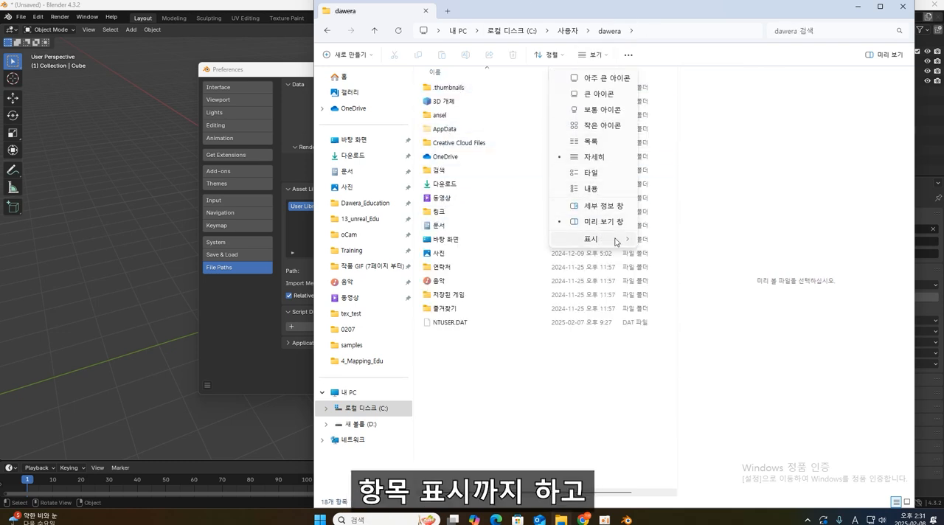
mouse_move(616, 239)
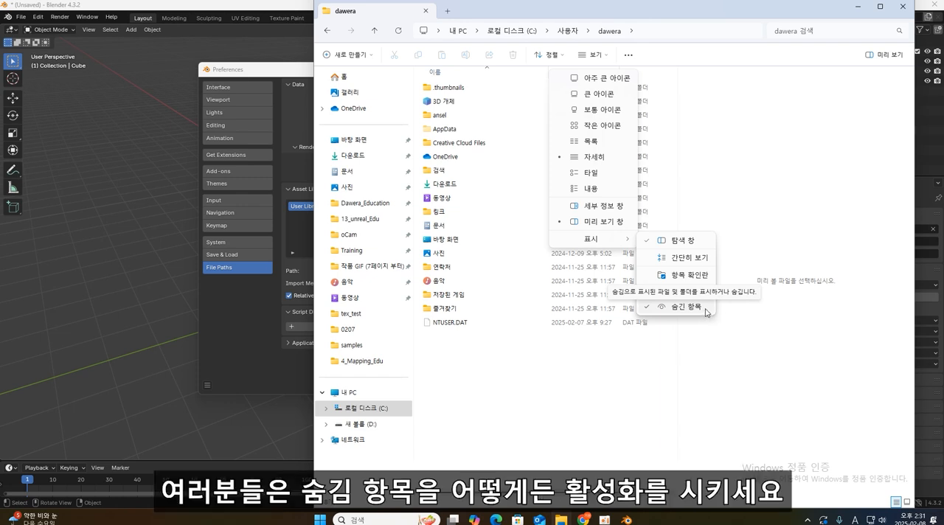
- Browse from the profile folder to AppData\Local\Temp to view the default auto-save location, then return to Blender
double_click(445, 128)
double_click(441, 87)
scroll(484, 384, down, 10)
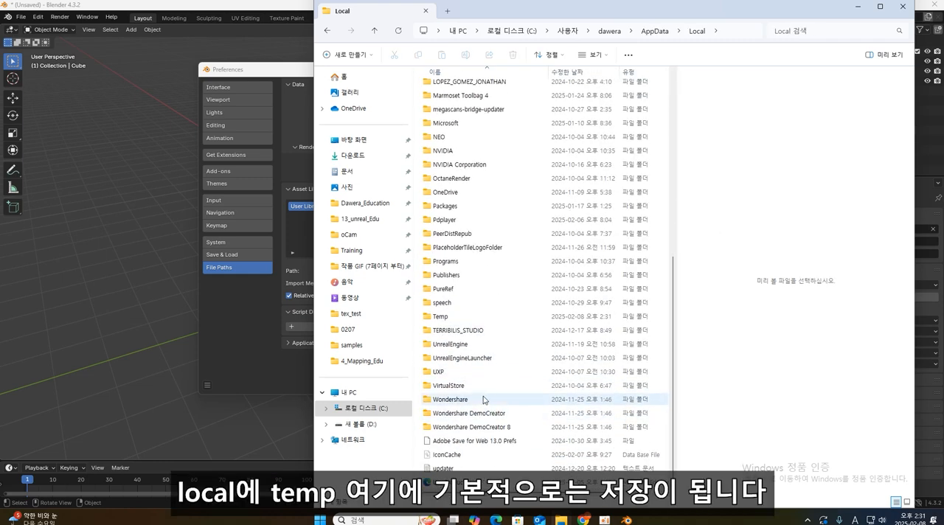
double_click(452, 318)
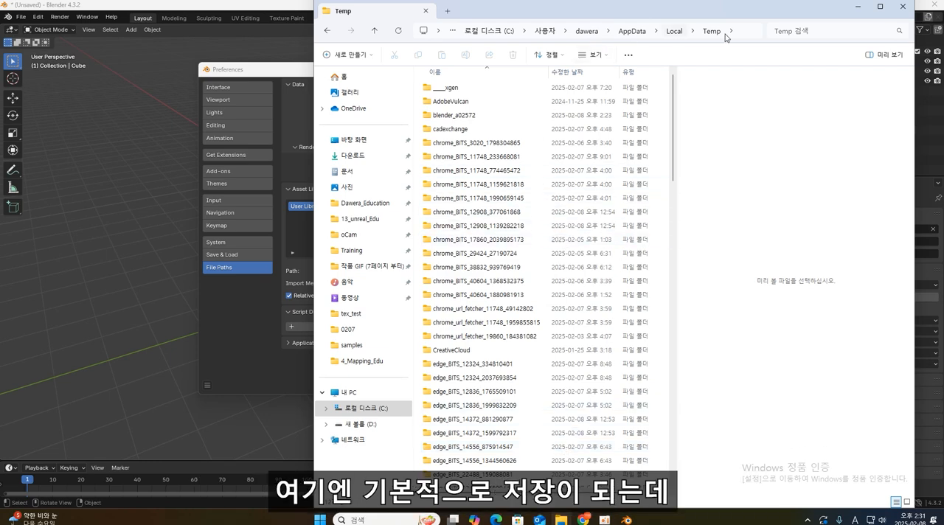
click(913, 6)
- Create a folder named blender on drive D and set it as the Temporary Files path
click(514, 139)
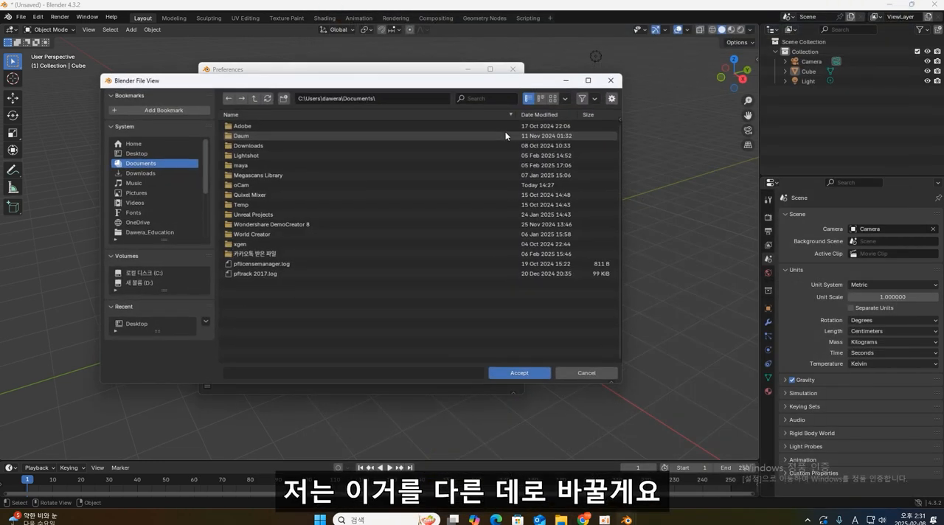
drag(410, 81, 574, 66)
click(298, 267)
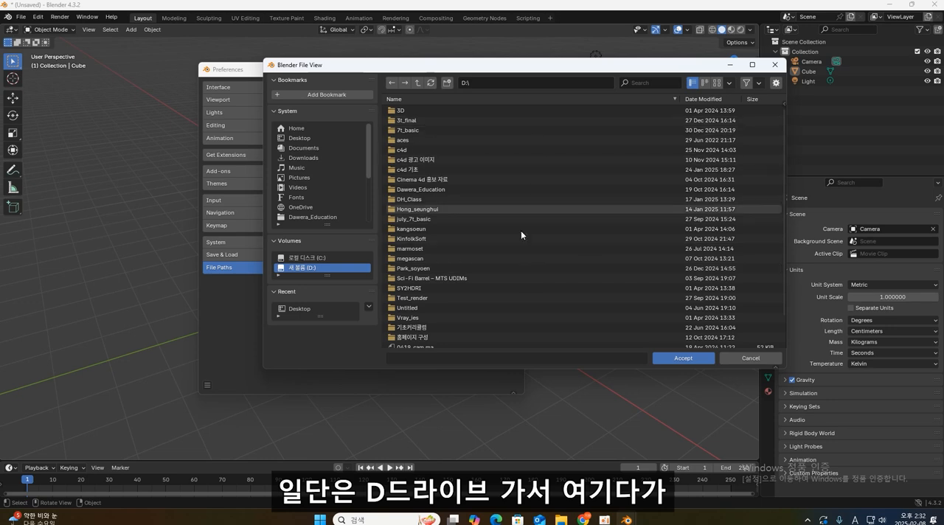
click(448, 83)
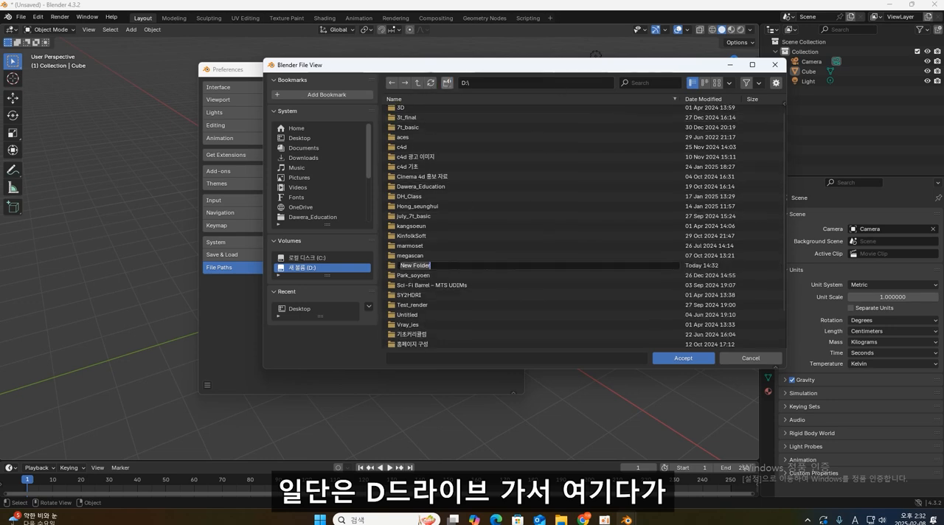
text(b)
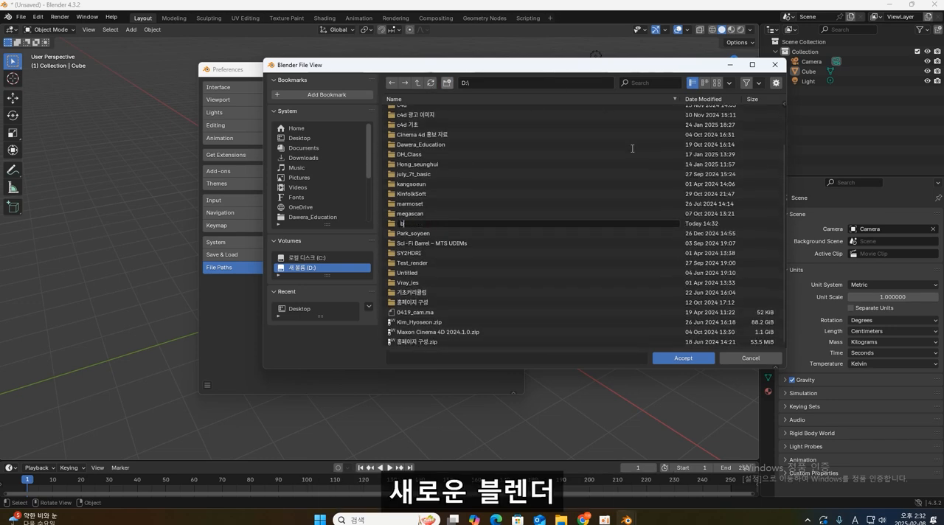
text(lender)
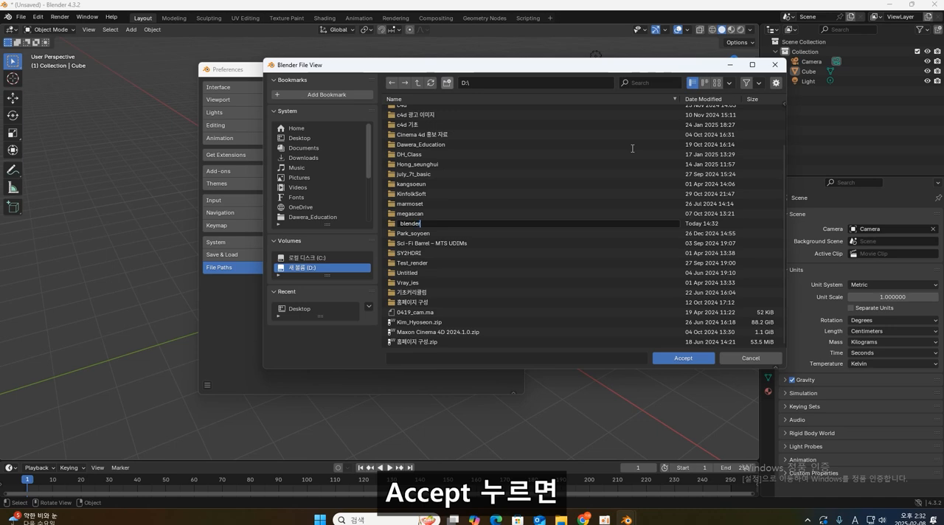
key(Return)
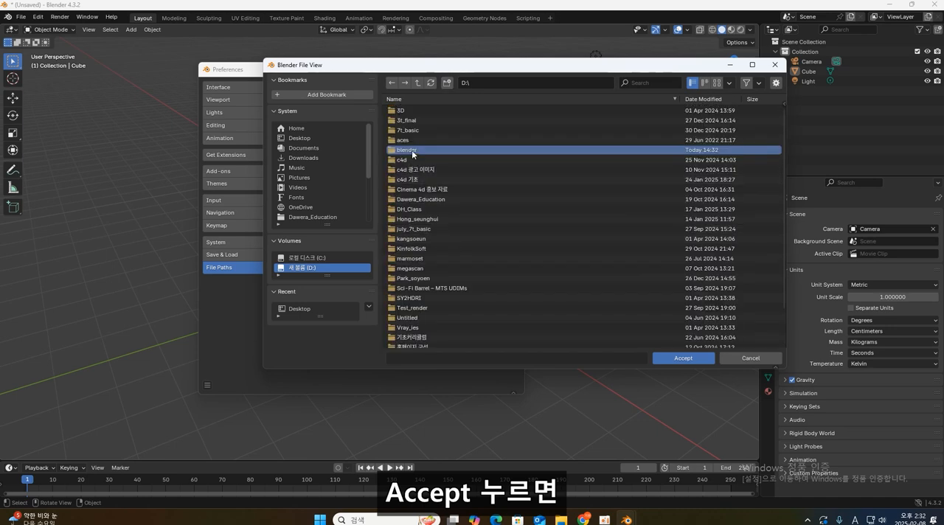
click(681, 359)
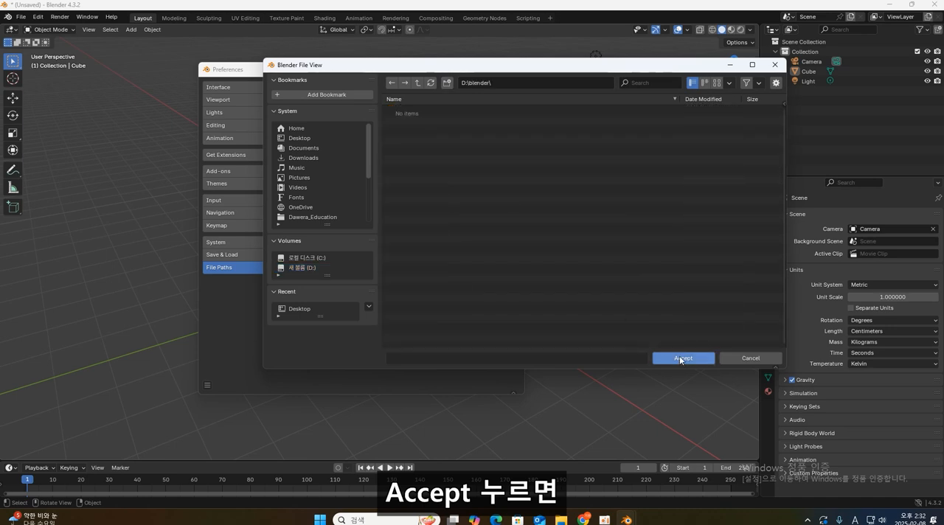
click(680, 359)
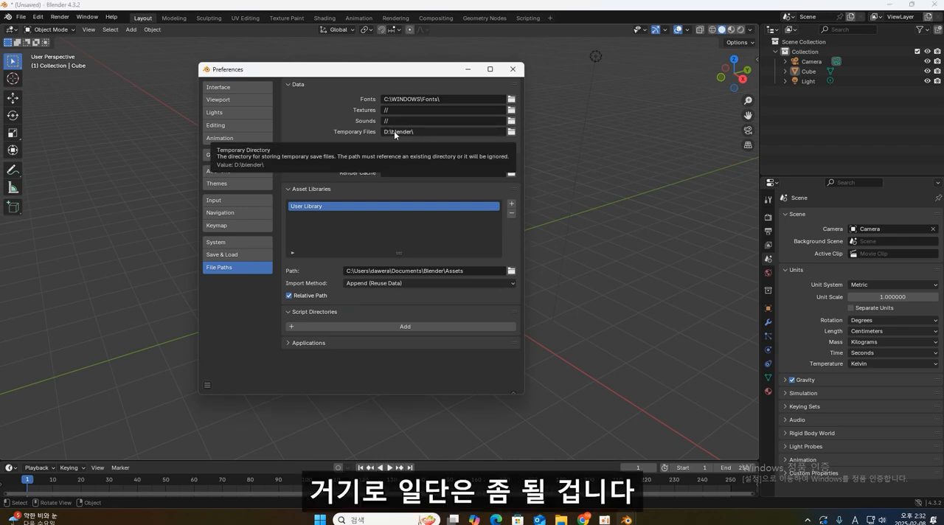
- Save the current preferences as the default
click(208, 385)
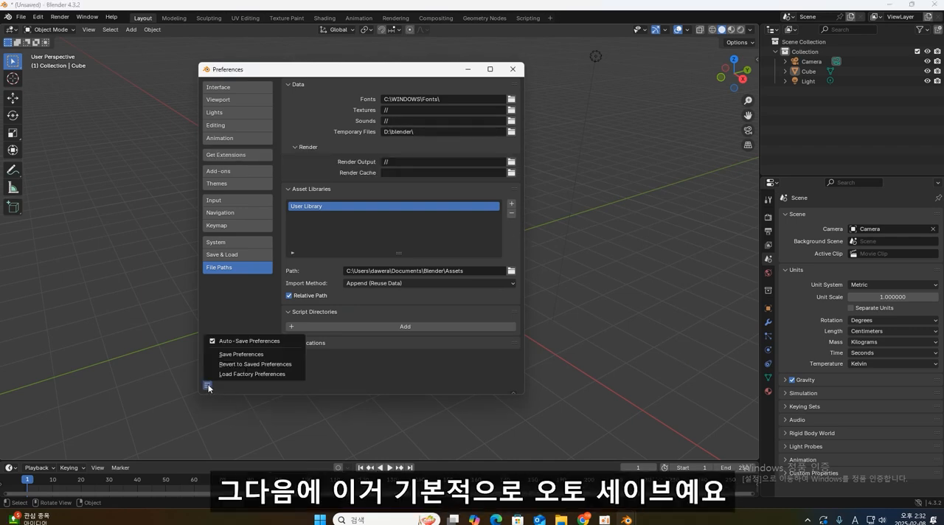
click(249, 353)
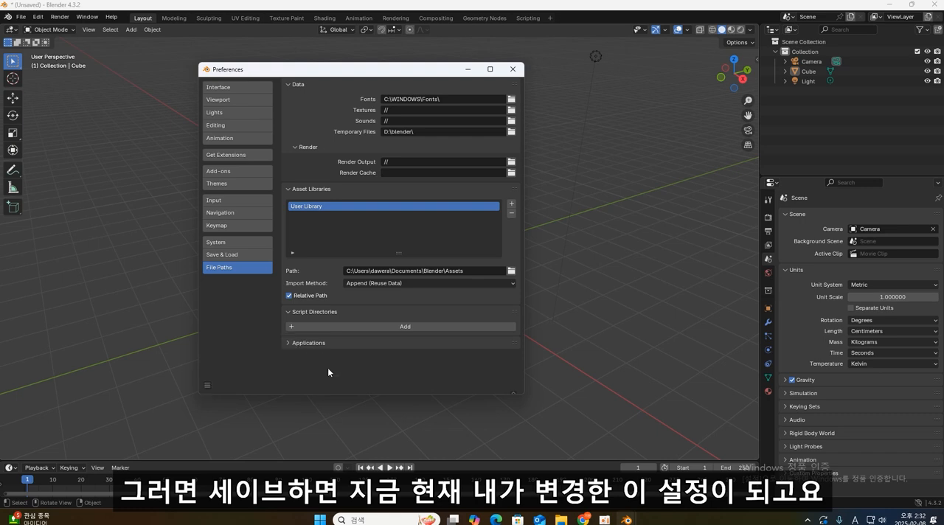
click(206, 385)
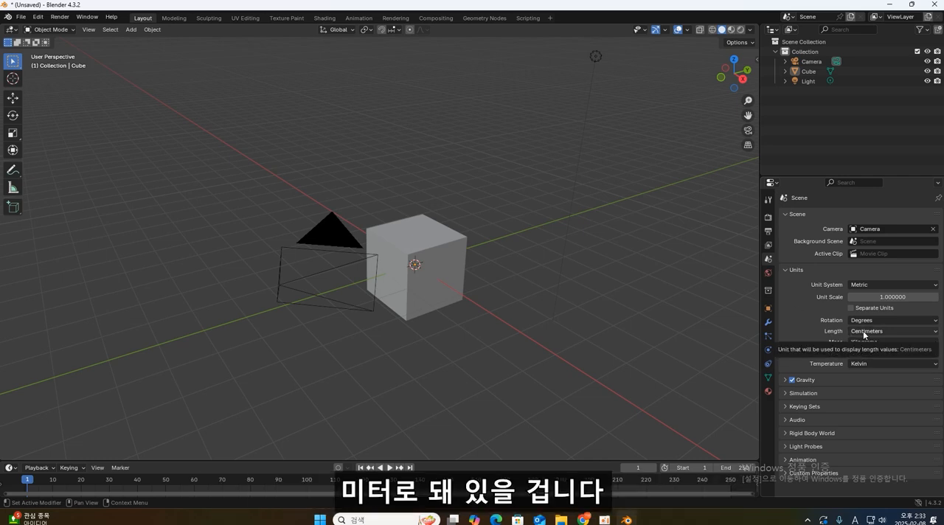
- Set the scene's render engine to Cycles and its device to GPU Compute
click(768, 218)
click(868, 216)
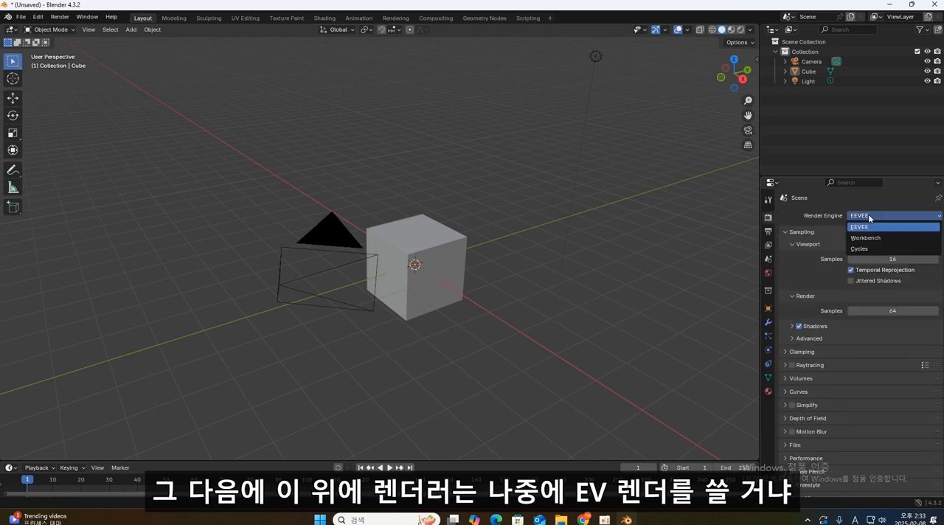
click(873, 248)
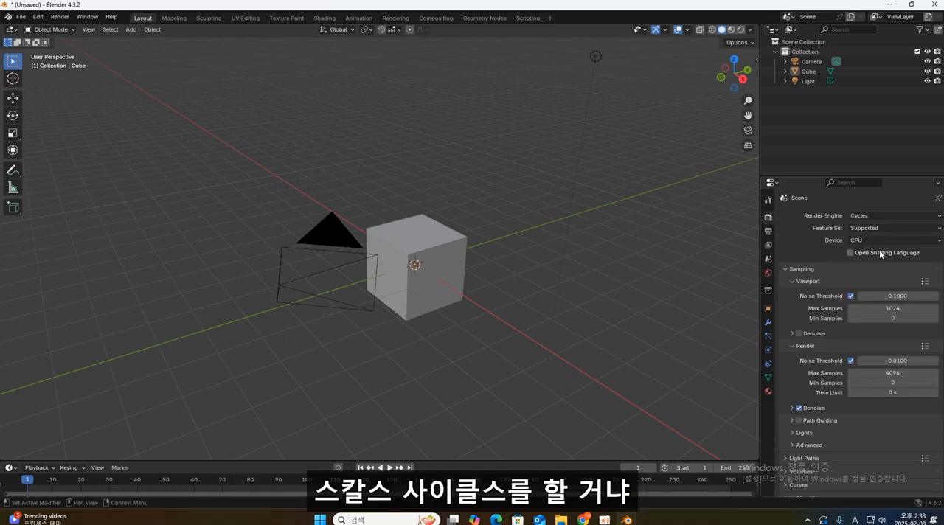
click(869, 216)
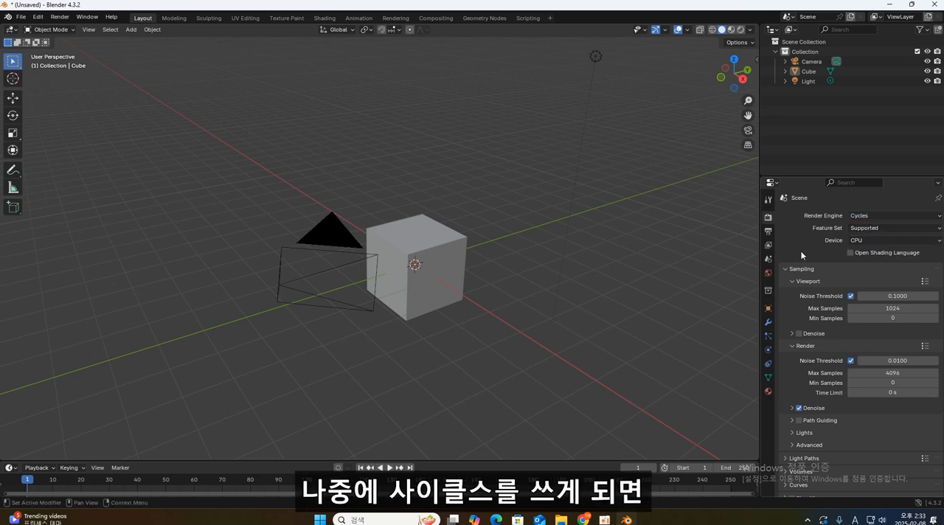
click(863, 239)
click(863, 262)
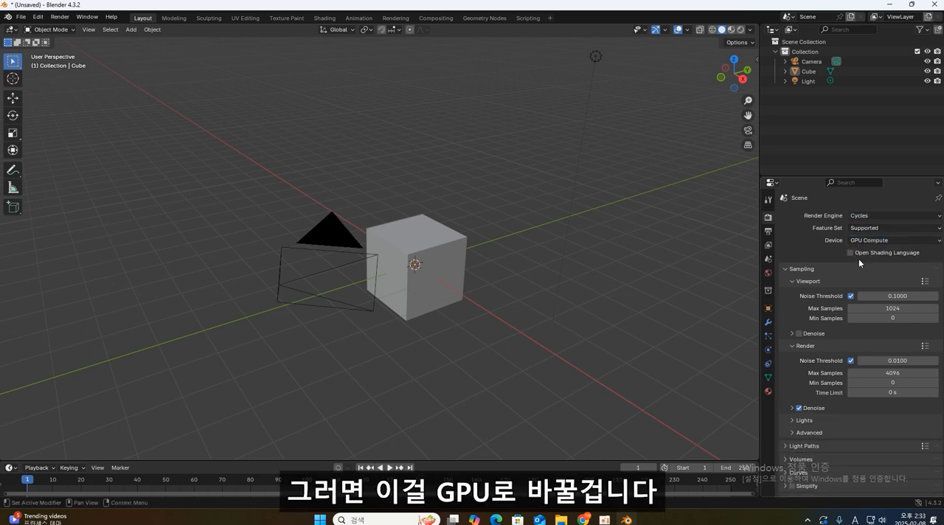
- In the render color management, keep the AgX view transform and set the look to Punchy, then return to the scene properties
scroll(798, 254, down, 10)
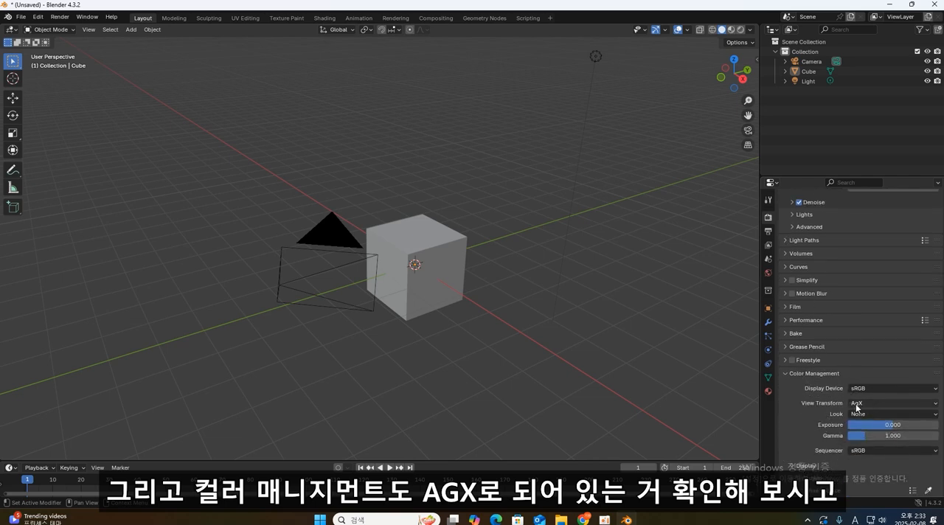
click(865, 405)
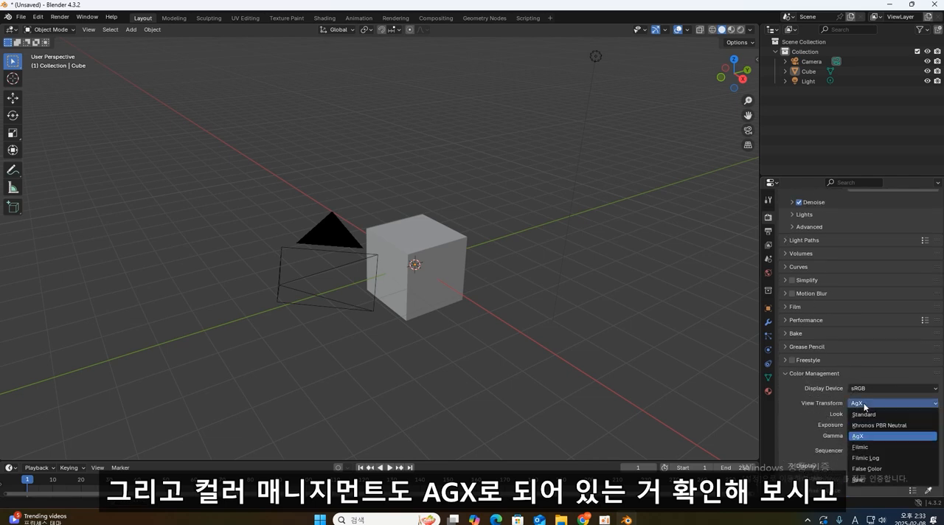
click(865, 405)
click(865, 414)
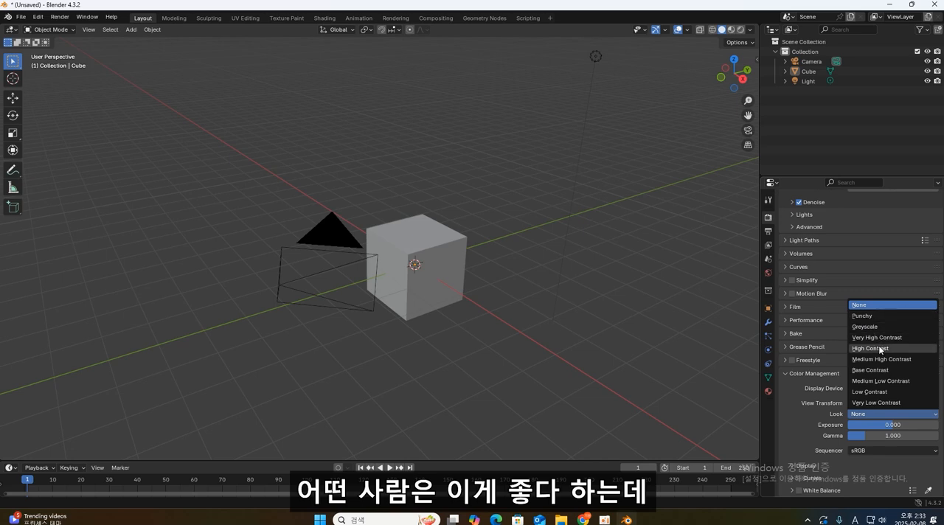
click(869, 317)
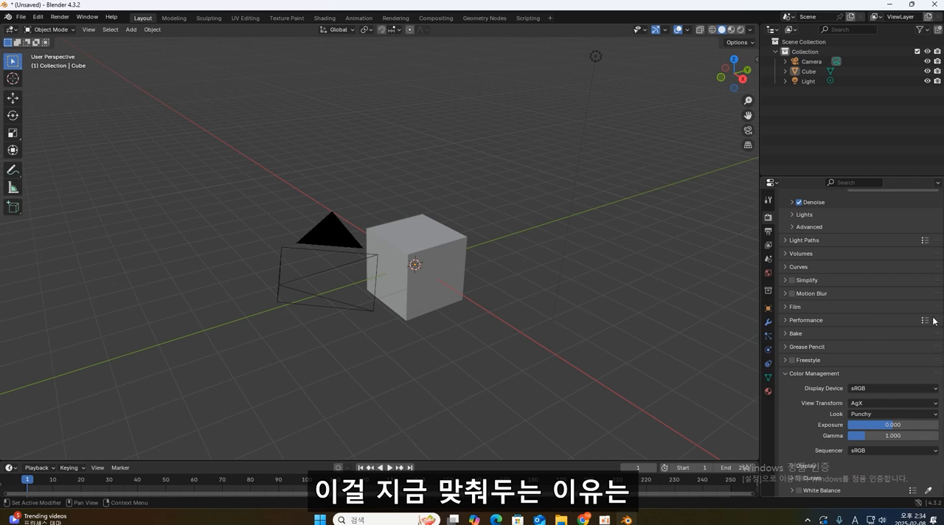
scroll(875, 314, up, 7)
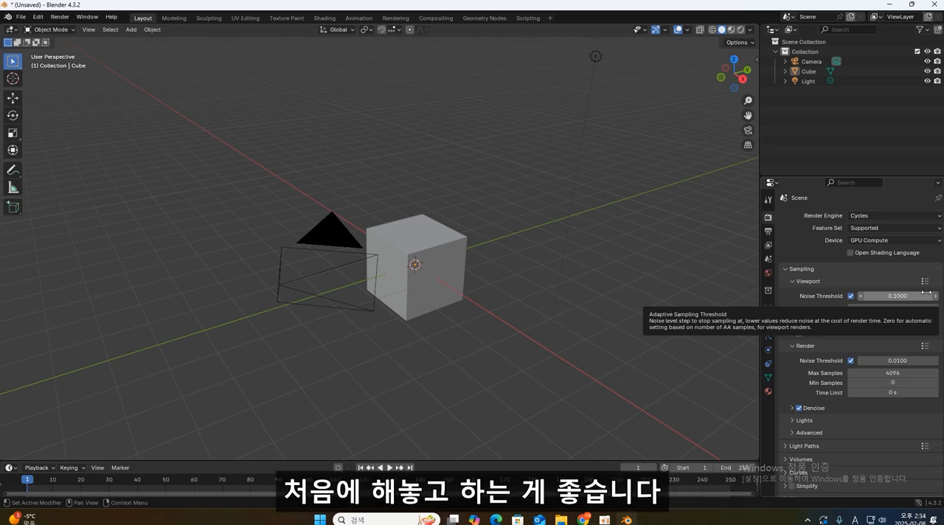
click(768, 259)
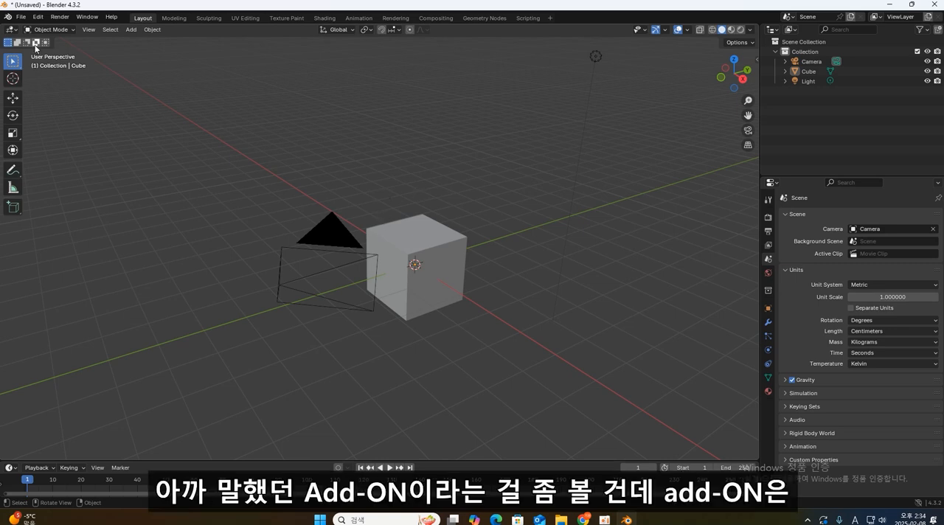
- Reopen the preferences at the add-ons list and enable the Rigify add-on
click(37, 17)
click(62, 144)
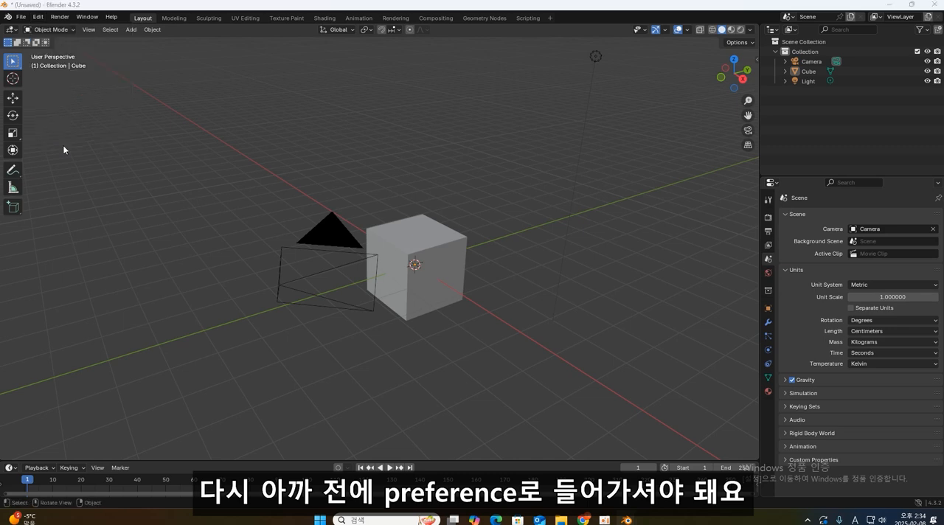
drag(80, 16, 333, 80)
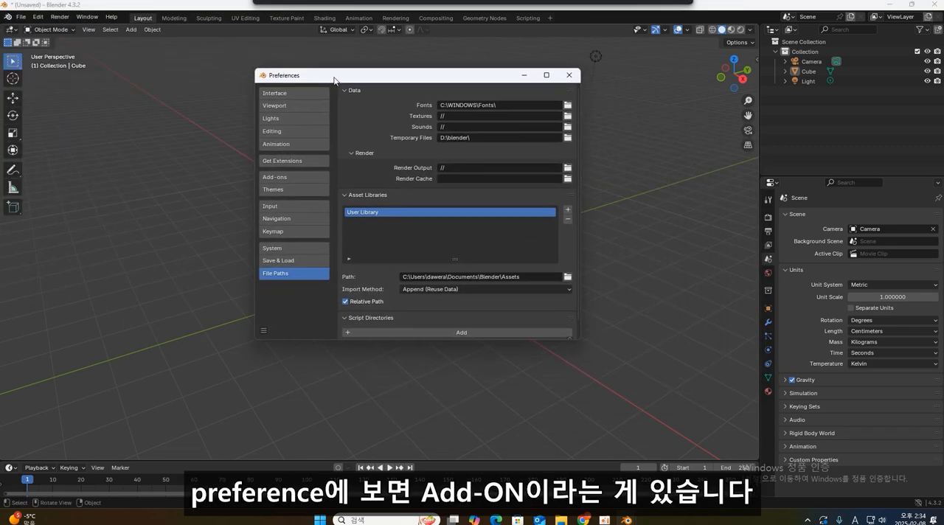
click(289, 177)
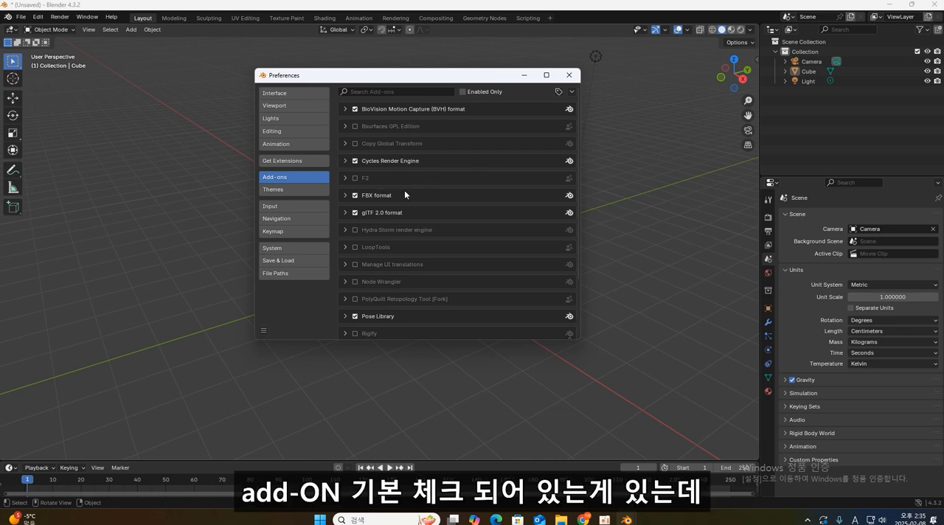
scroll(445, 223, down, 4)
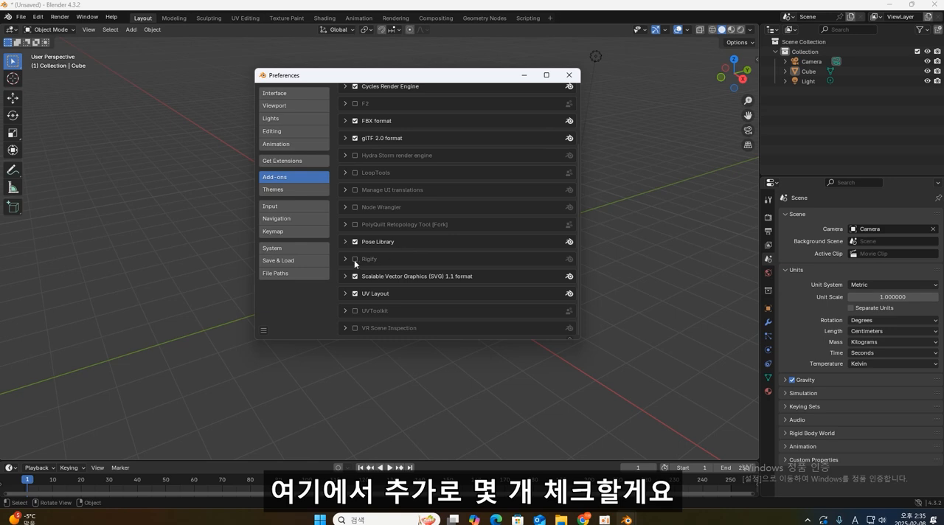
click(356, 260)
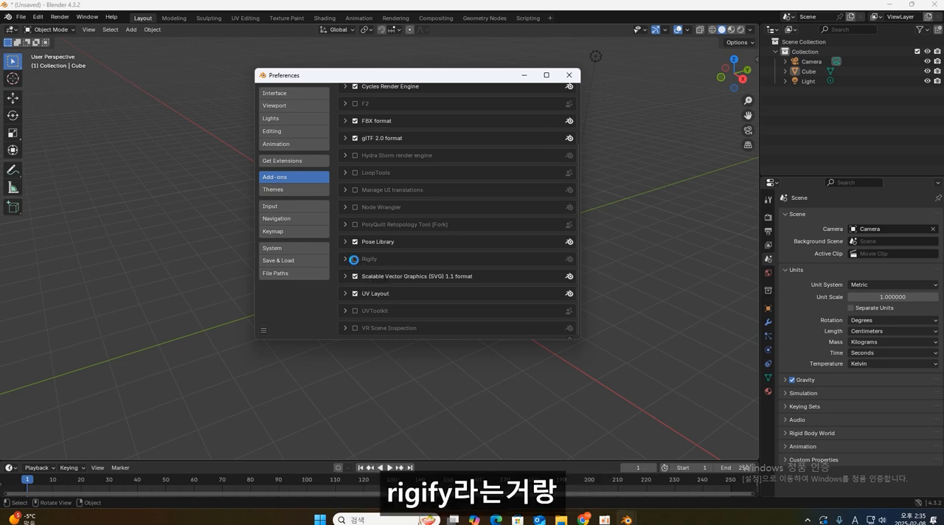
- Enable the Node Wrangler, LoopTools and F2 add-ons in the add-on list
click(355, 207)
scroll(366, 204, up, 1)
click(355, 193)
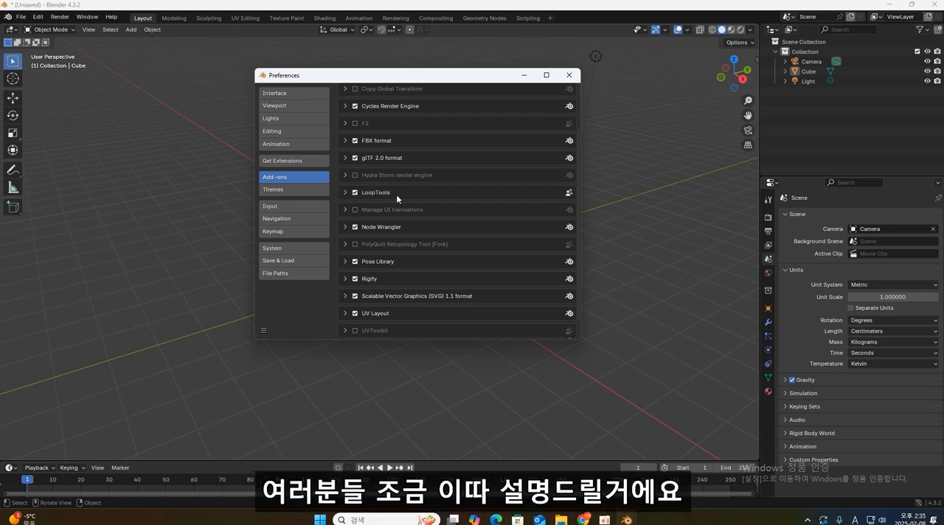
scroll(396, 199, up, 1)
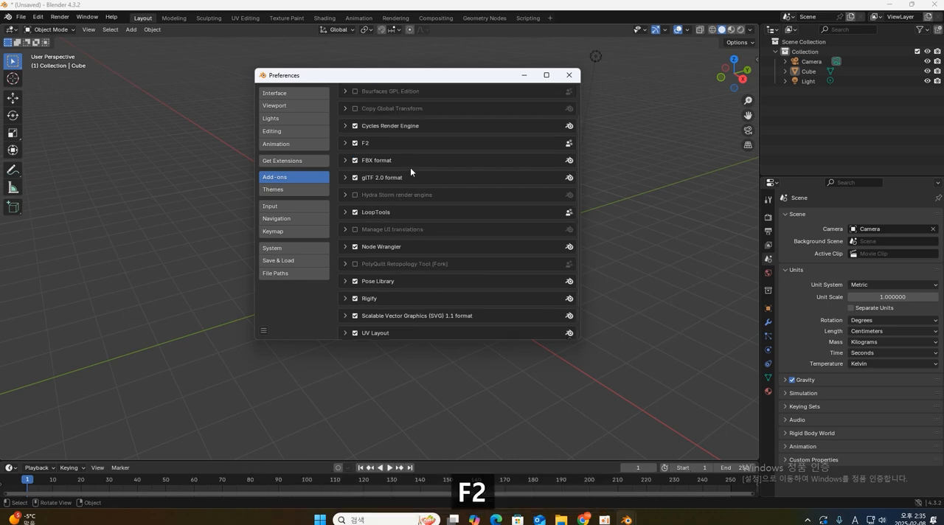
scroll(413, 170, up, 2)
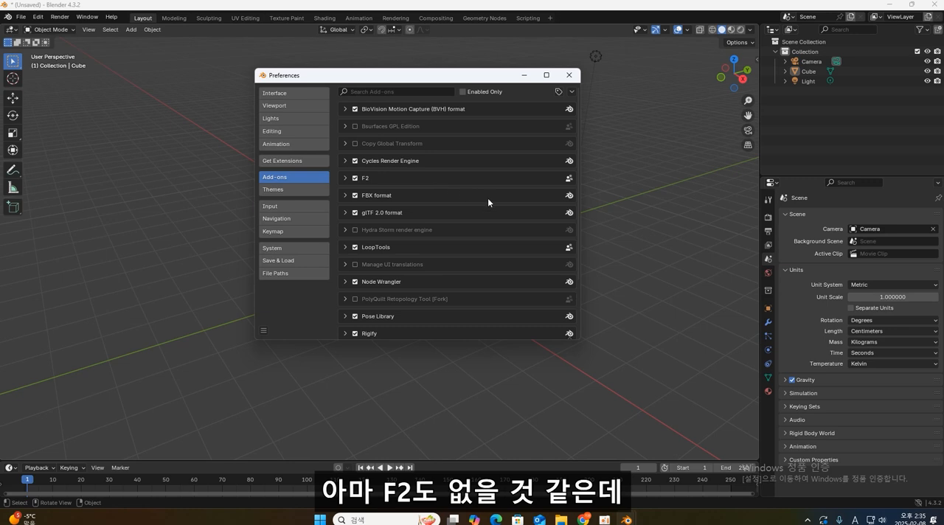
scroll(441, 247, down, 4)
scroll(435, 239, up, 4)
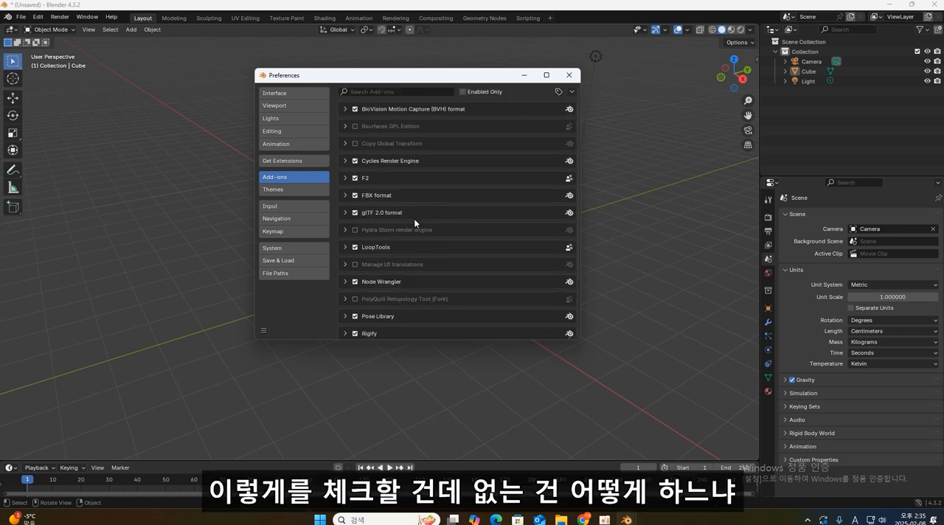
- Allow online access for extensions, search the extension repository for f2, and install the F2 add-on
click(294, 162)
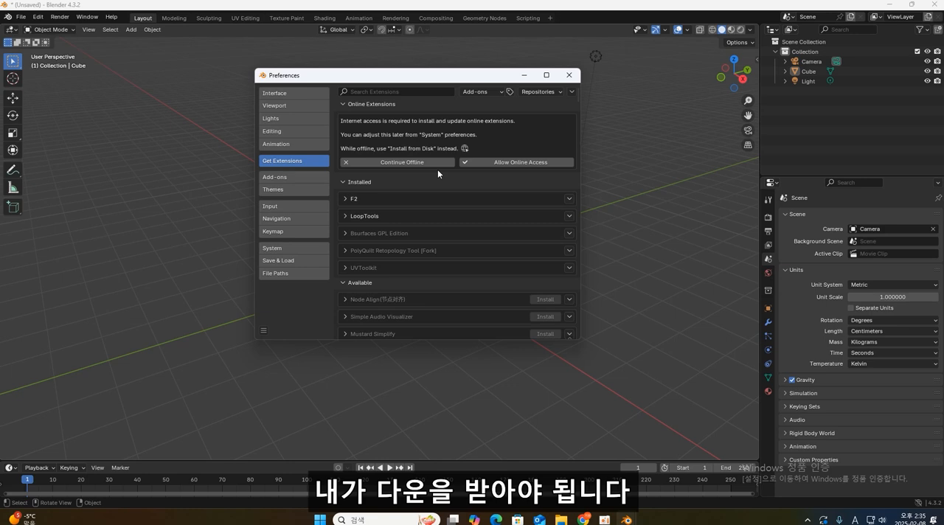
click(539, 162)
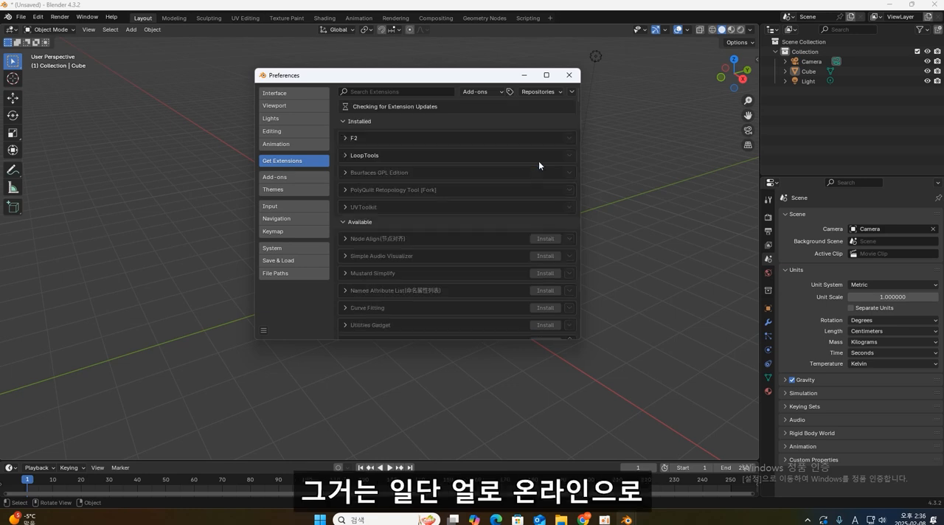
click(365, 92)
text(f2)
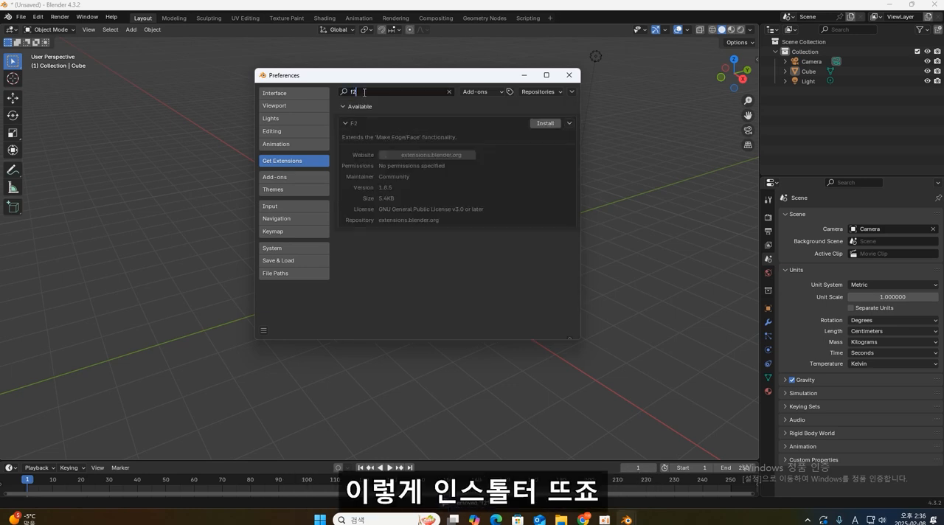
click(545, 124)
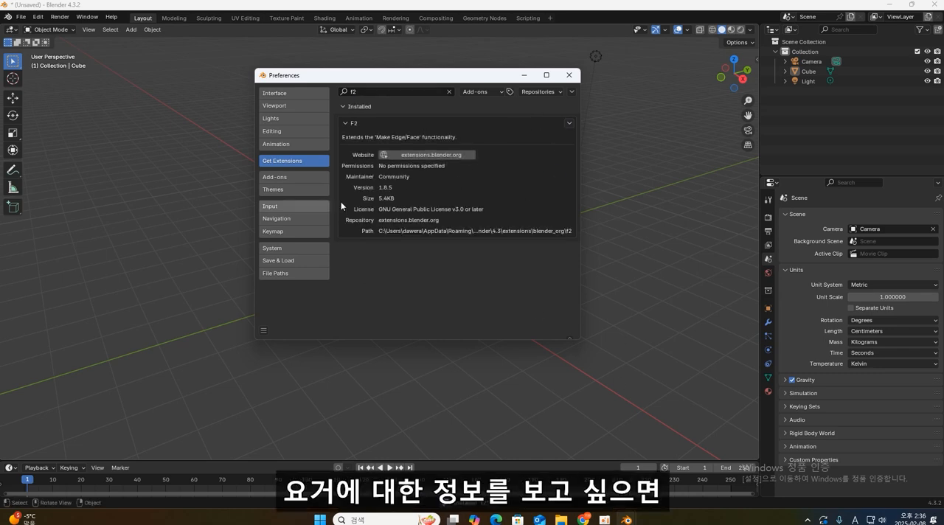
- Open the F2 extension's web page to read its description, then switch back to Blender and clear the extension search
click(451, 156)
scroll(546, 233, down, 2)
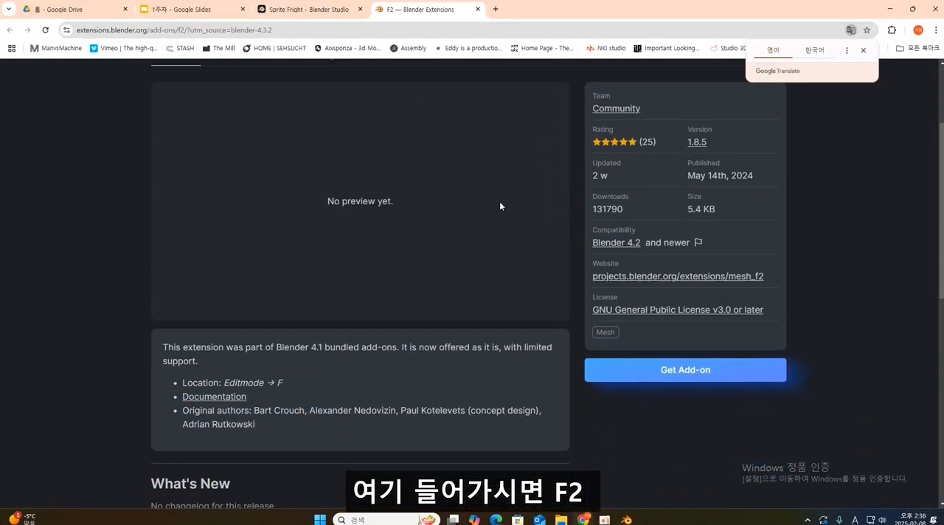
scroll(506, 190, down, 6)
scroll(513, 194, up, 5)
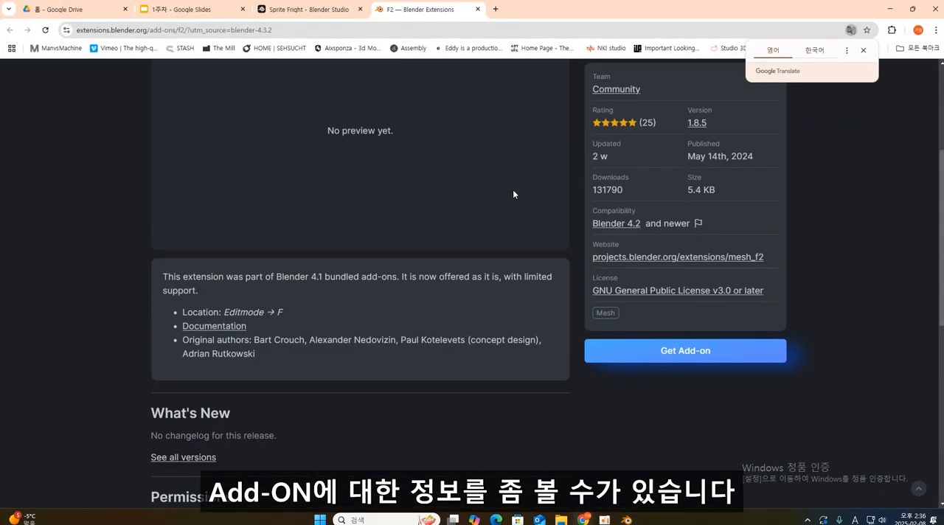
scroll(513, 190, up, 2)
key(alt+Tab)
key(BackSpace)
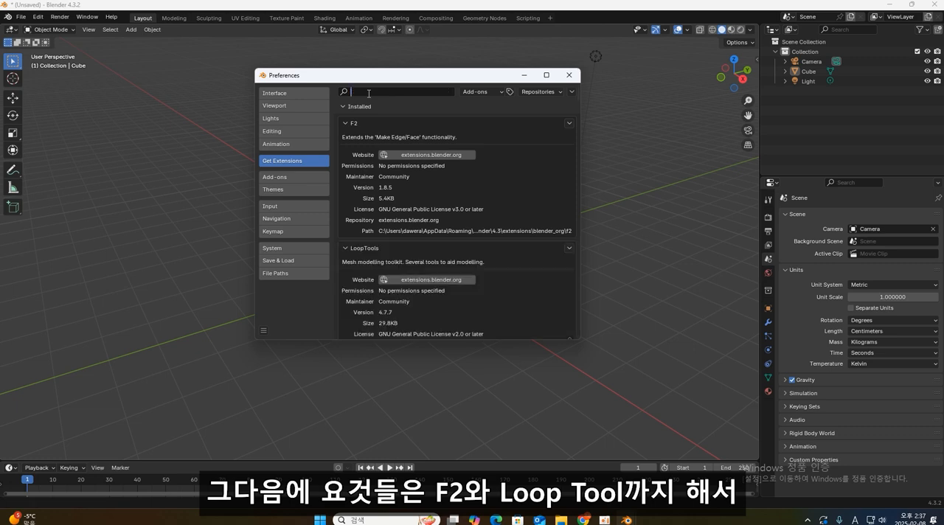
click(287, 178)
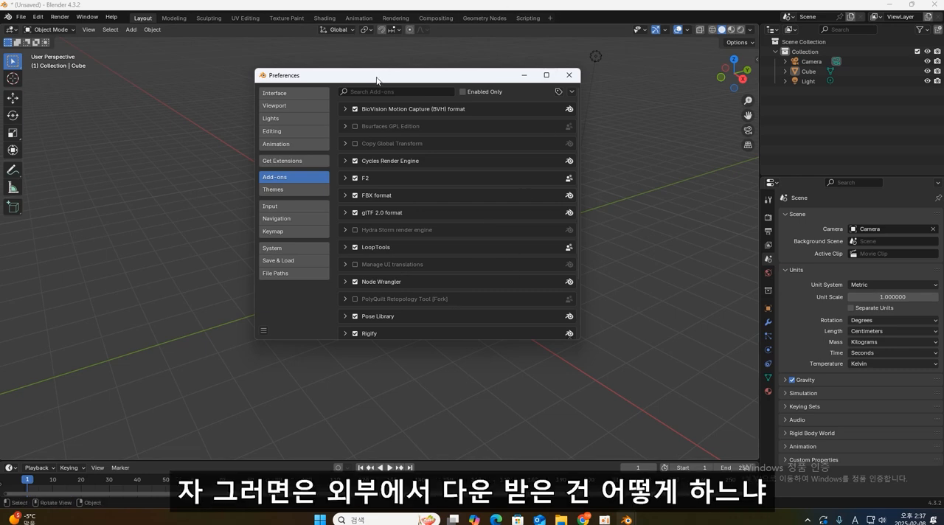
click(294, 160)
click(393, 92)
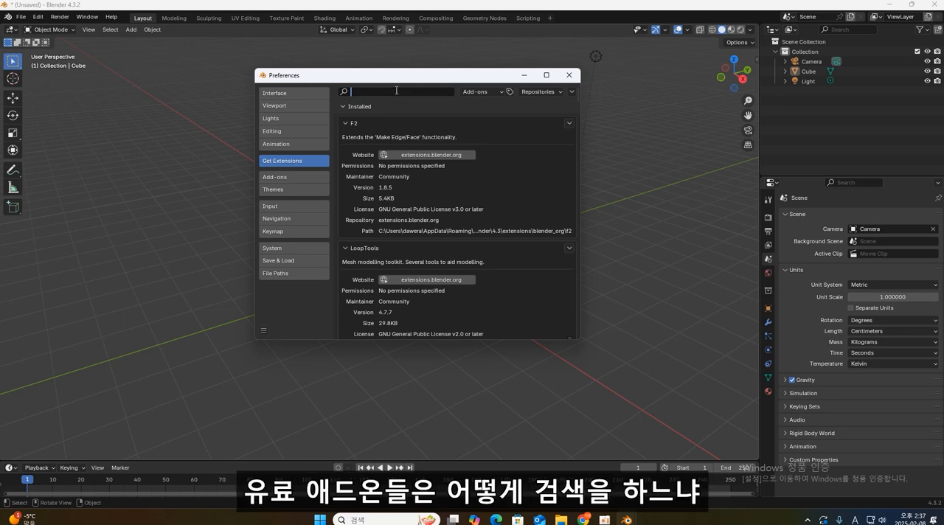
mouse_move(369, 79)
mouse_down()
mouse_move(394, 75)
mouse_move(386, 71)
mouse_up()
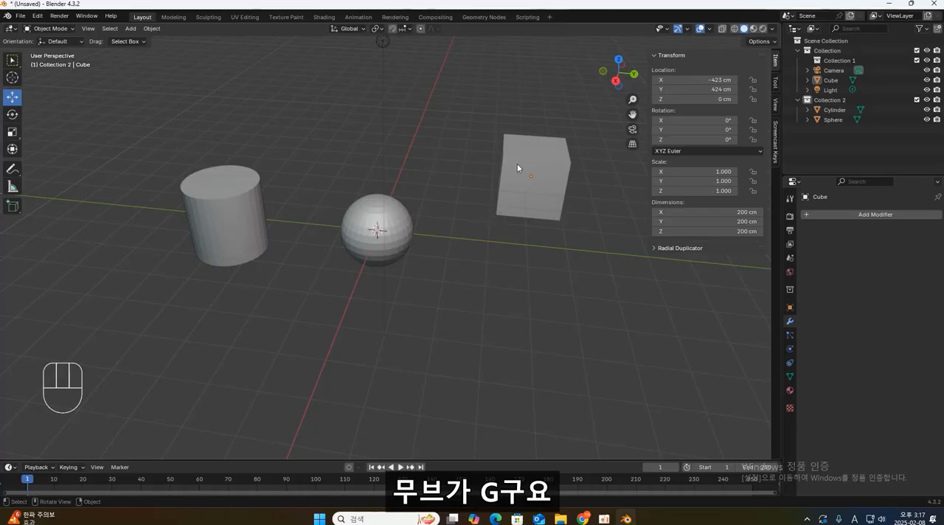
- Select the cube and try a free move and a uniform scale on it, cancelling both transforms
click(526, 153)
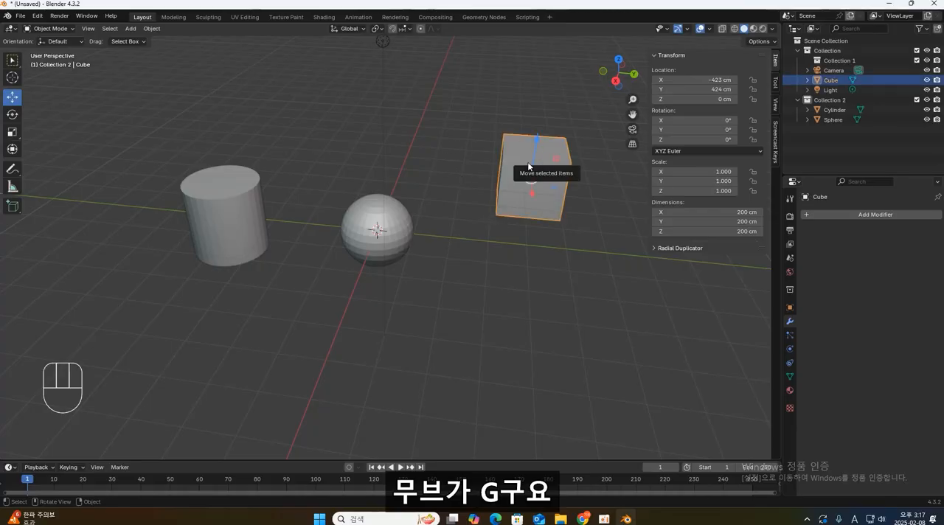
key(g)
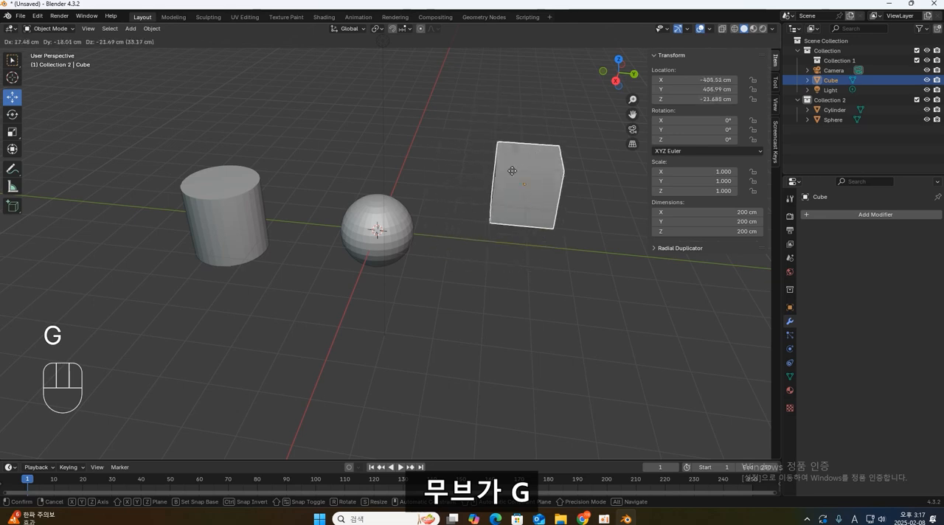
key(Escape)
key(s)
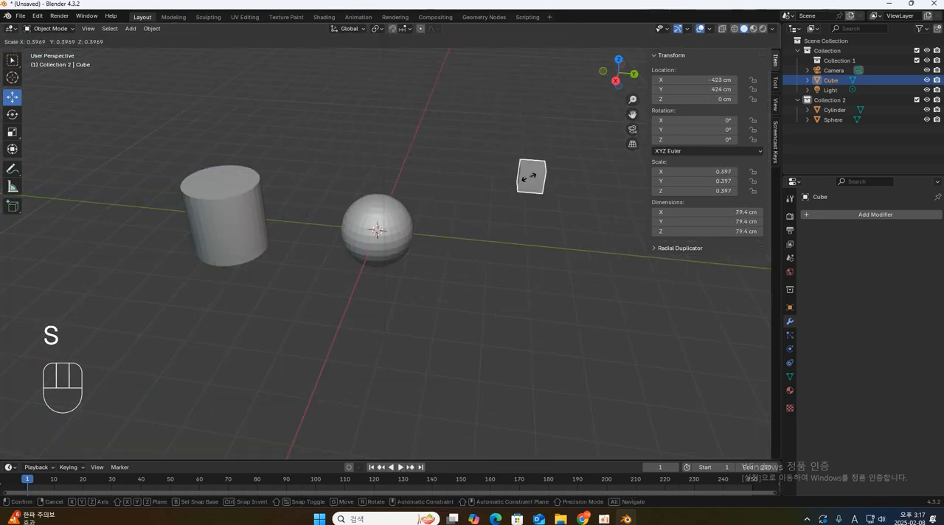
key(Escape)
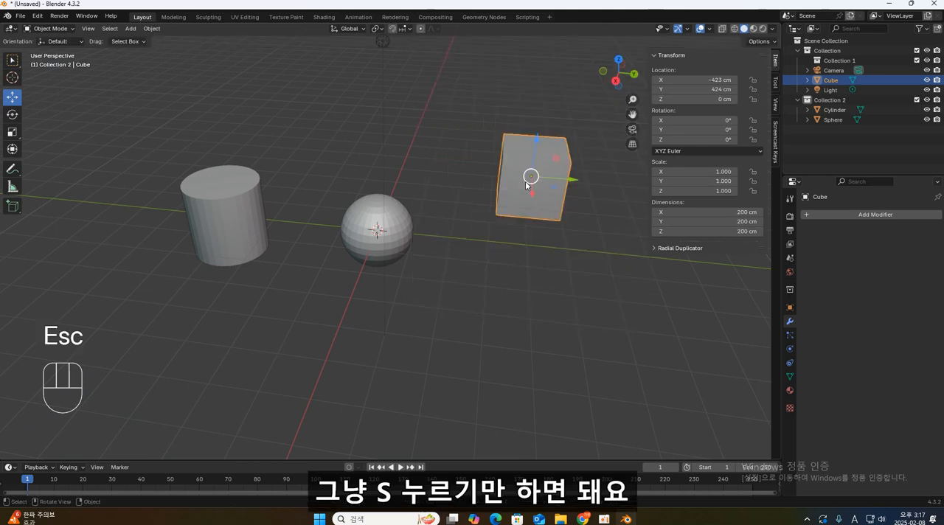
- Try moving, uniformly scaling and rotating the cube freely, cancelling each transform
key(g)
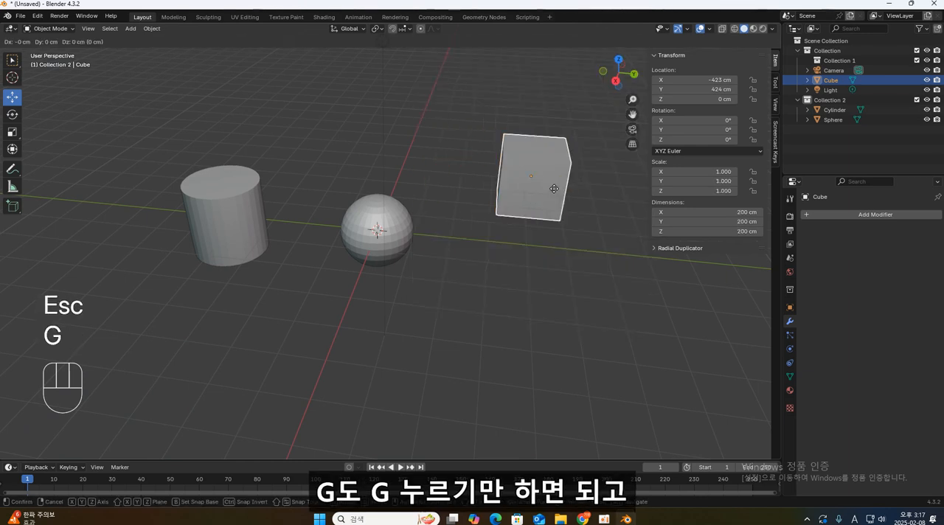
key(Escape)
key(s)
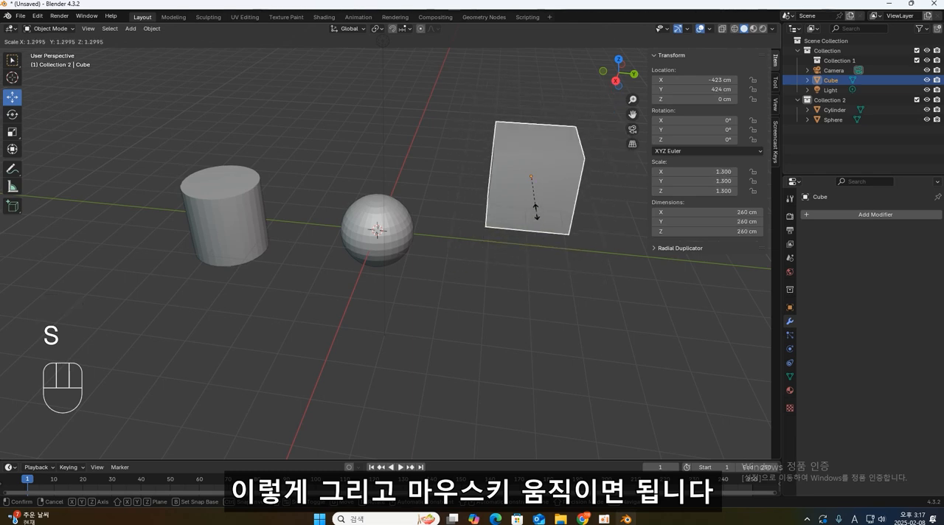
key(Escape)
key(g)
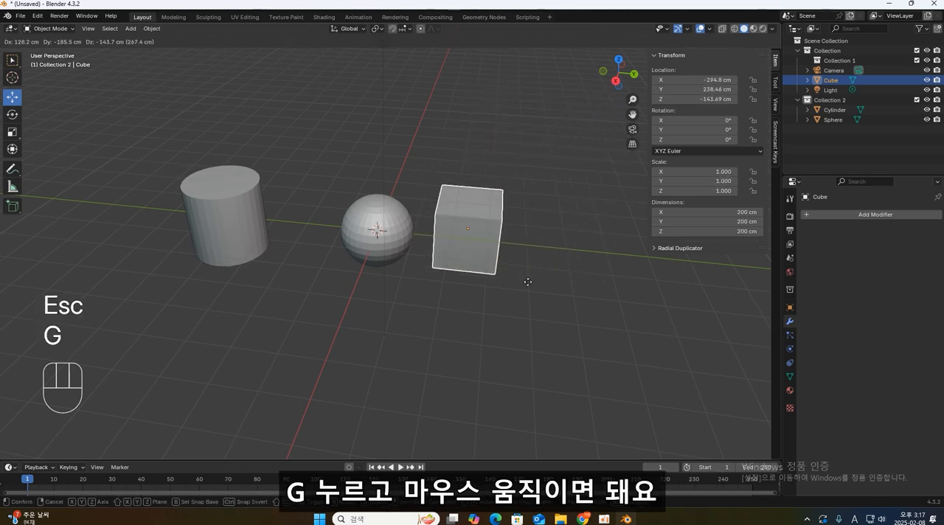
key(Escape)
key(r)
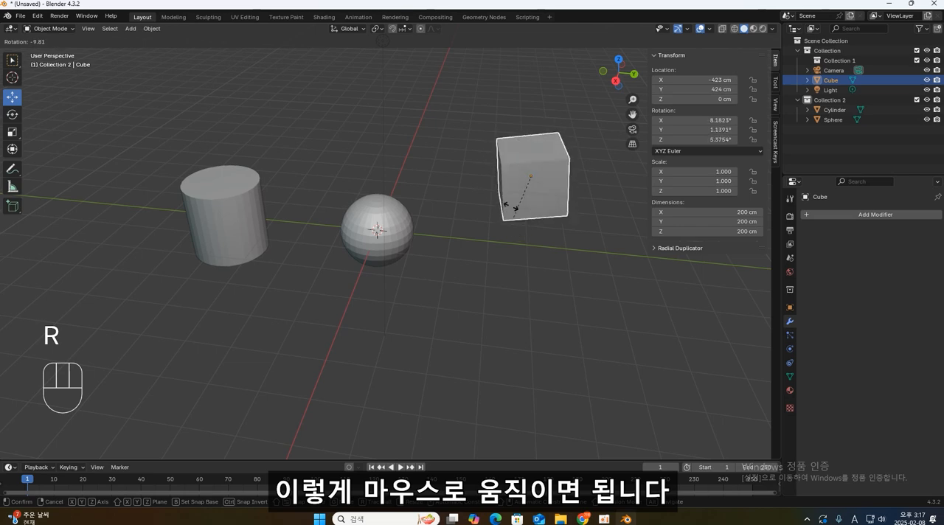
key(Escape)
- Try moving the cube constrained to X, Y and Z, place it about 352 cm up along Z, and undo the move
middle_drag(512, 168, 339, 216)
middle_drag(422, 257, 441, 251)
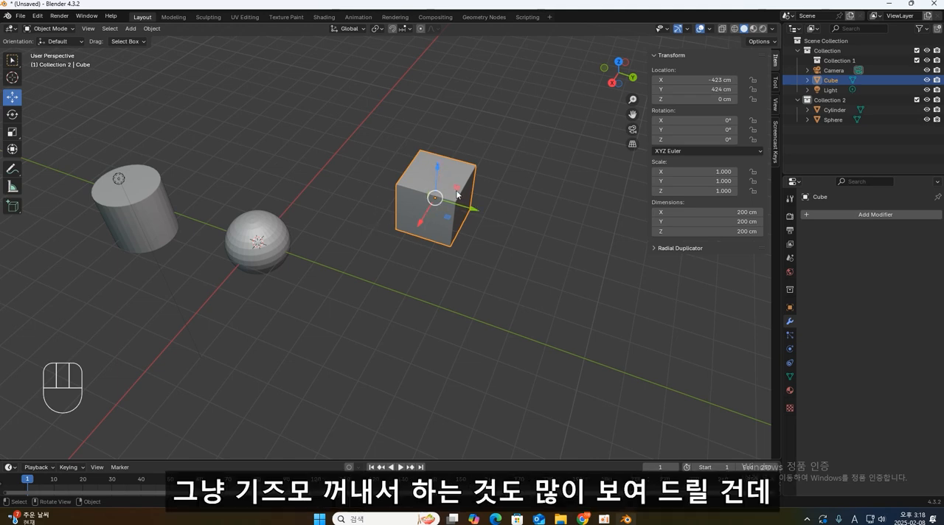
key(g)
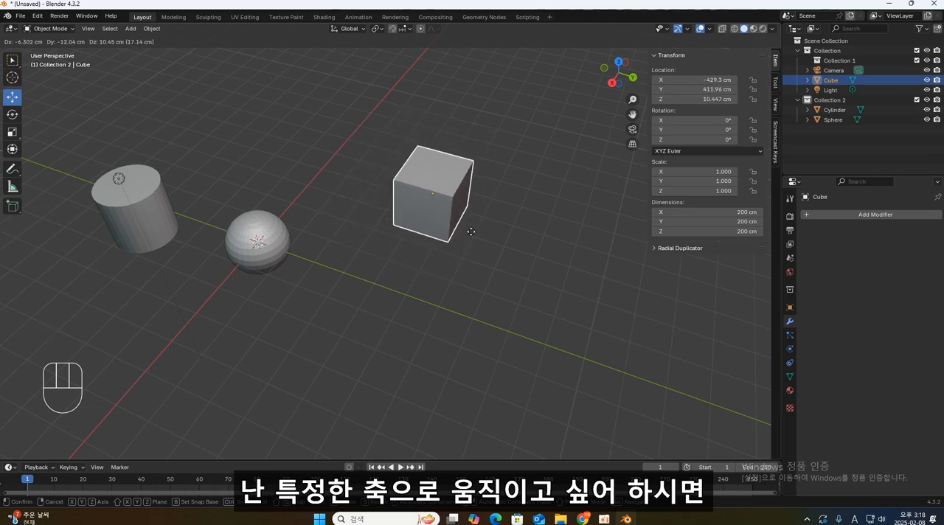
key(x)
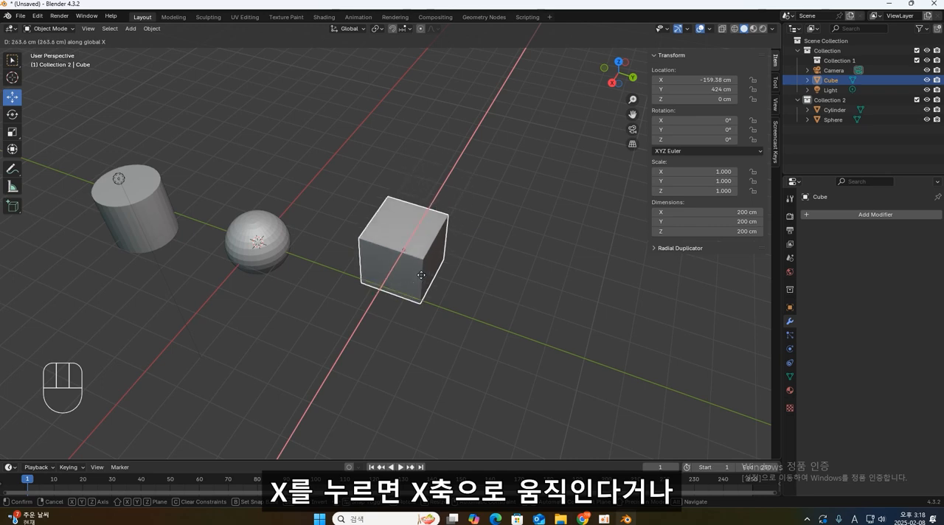
key(y)
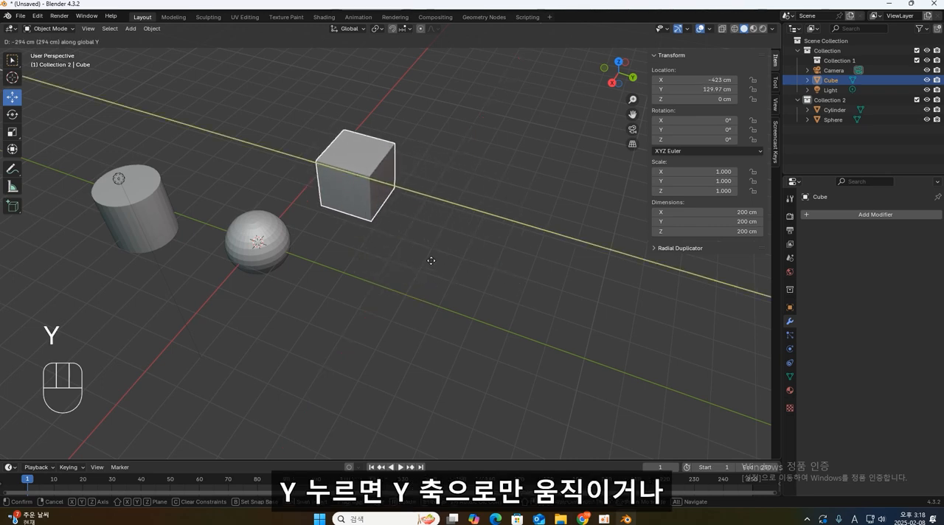
key(z)
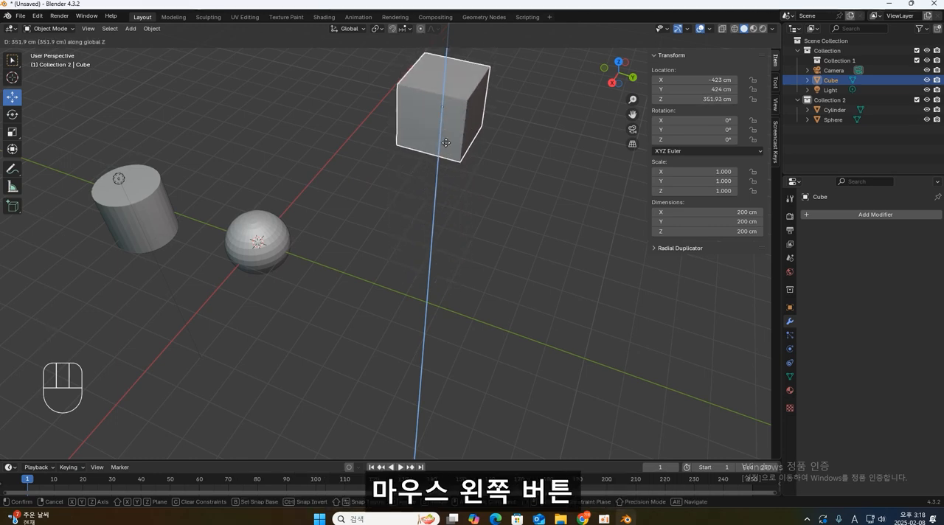
click(446, 142)
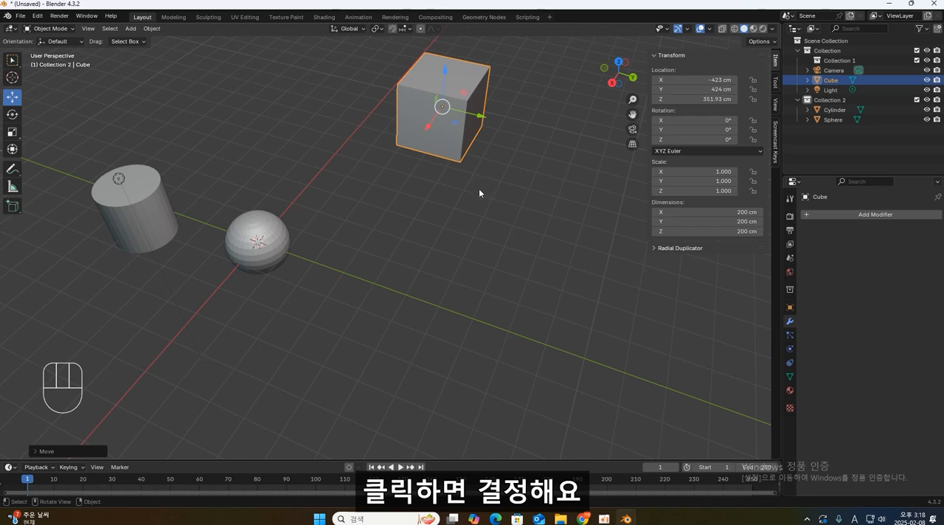
key(ctrl+z)
- Try moving the cube along the global X axis and cancel the move
key(g)
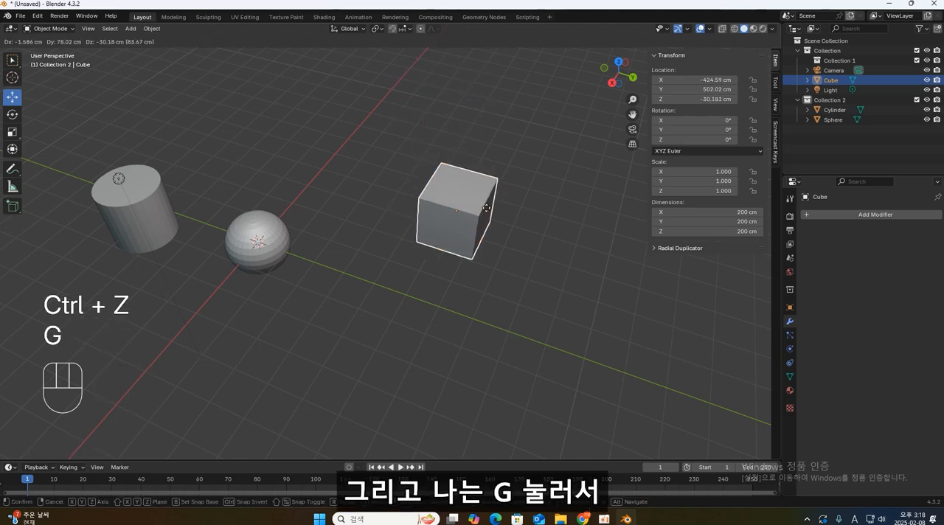
key(x)
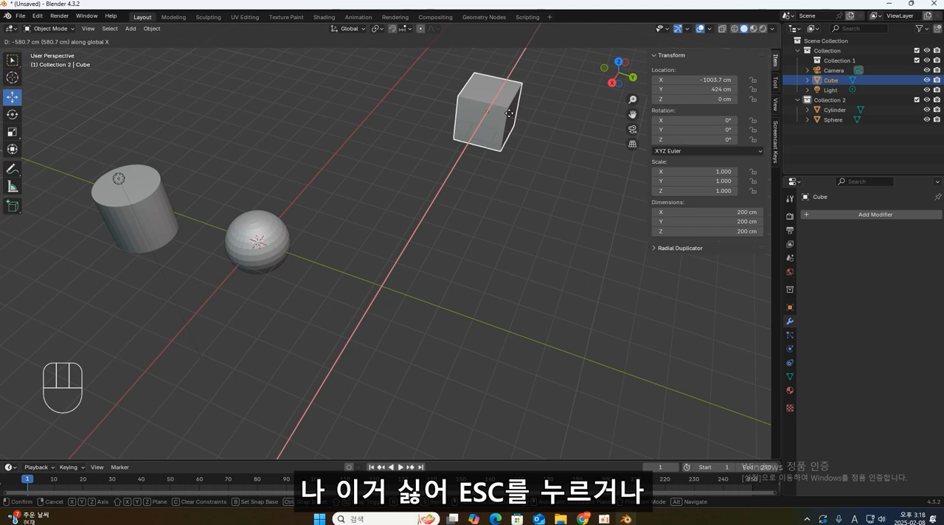
right_click(510, 113)
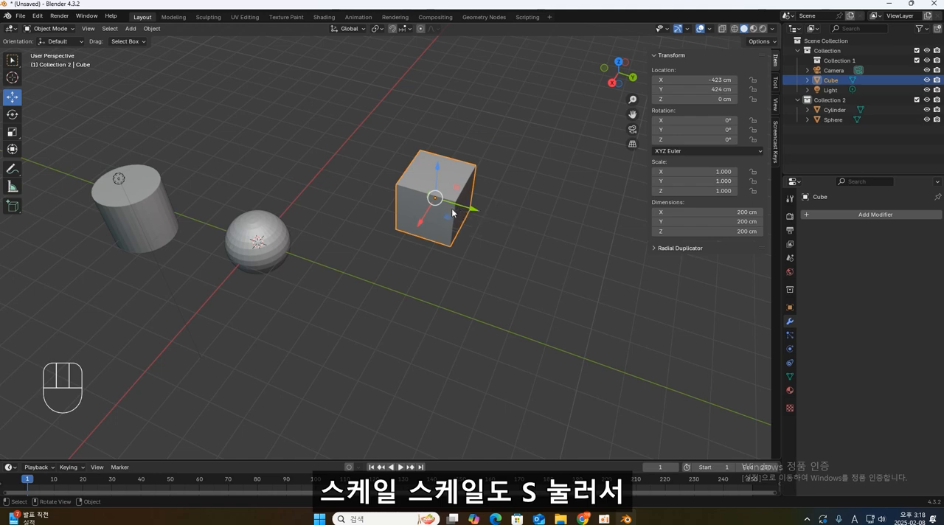
- Try scaling the cube along global X, Y and Z, apply a Z scale of about 3.37, and undo it
key(s)
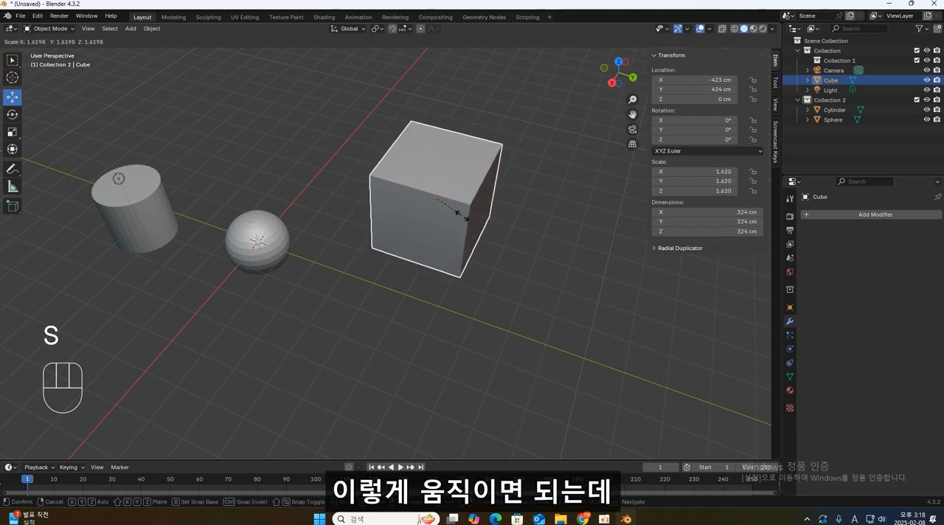
key(x)
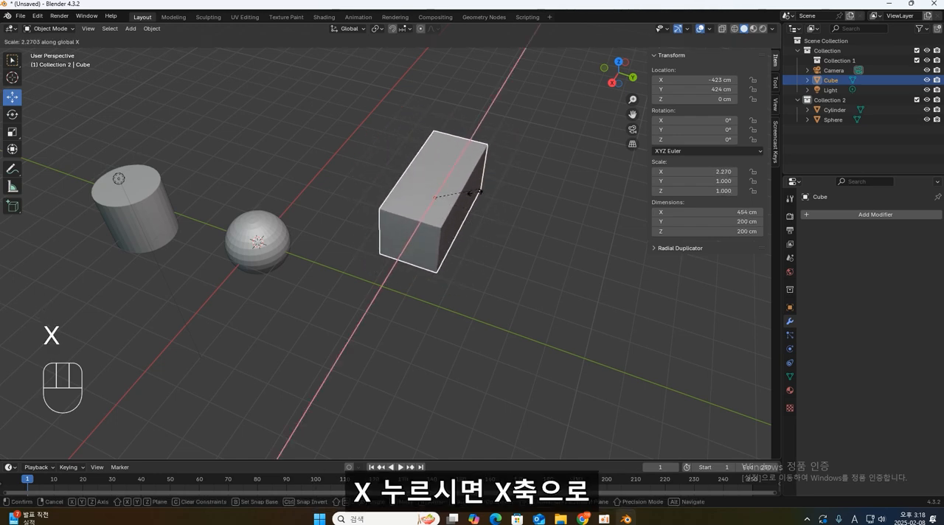
key(y)
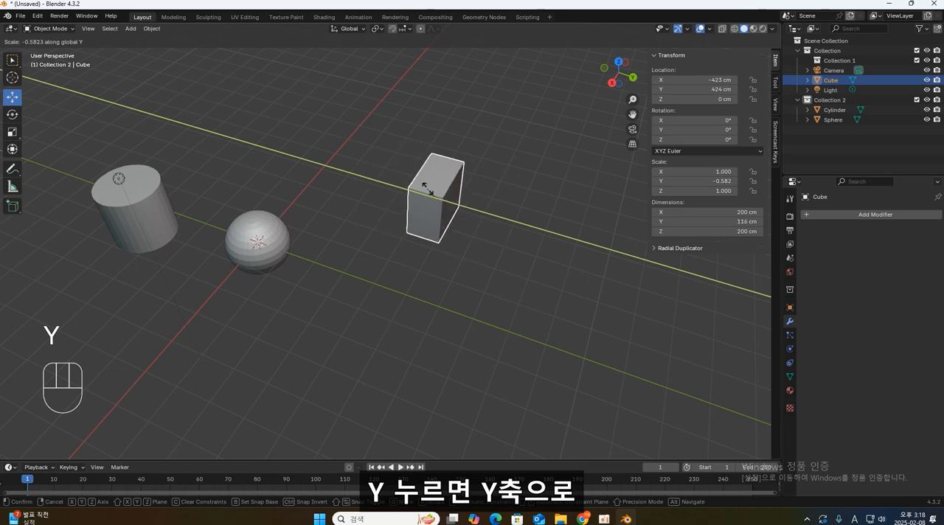
key(z)
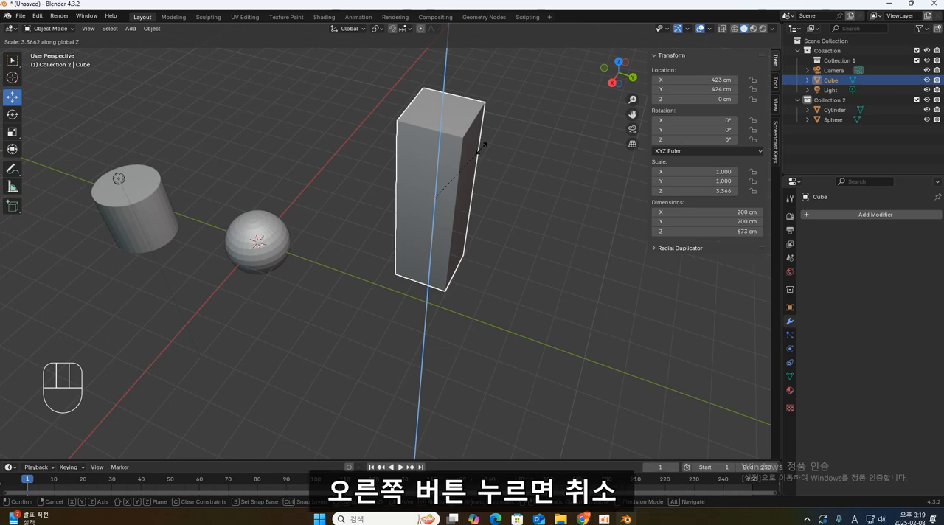
click(481, 148)
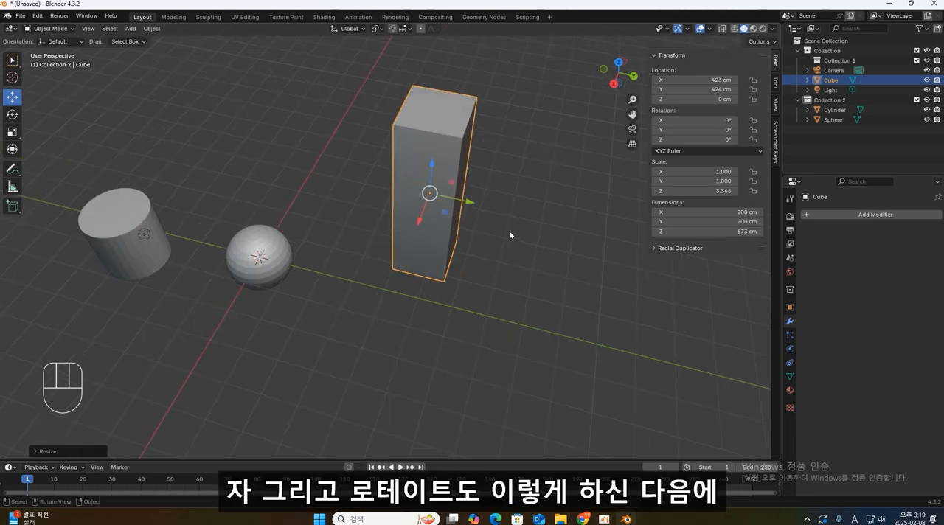
key(ctrl+z)
- Try rotating the cube around the global X, Y and Z axes in two rounds, cancelling the rotation each time
key(r)
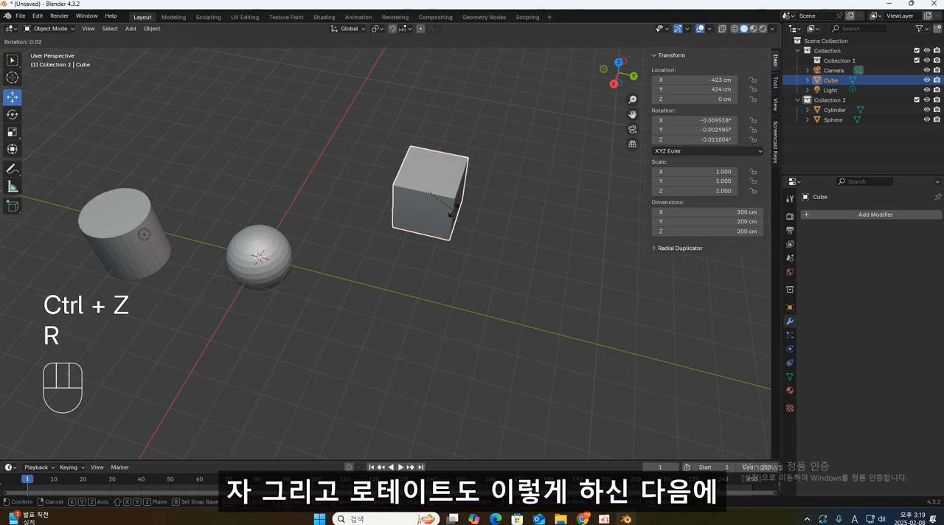
key(x)
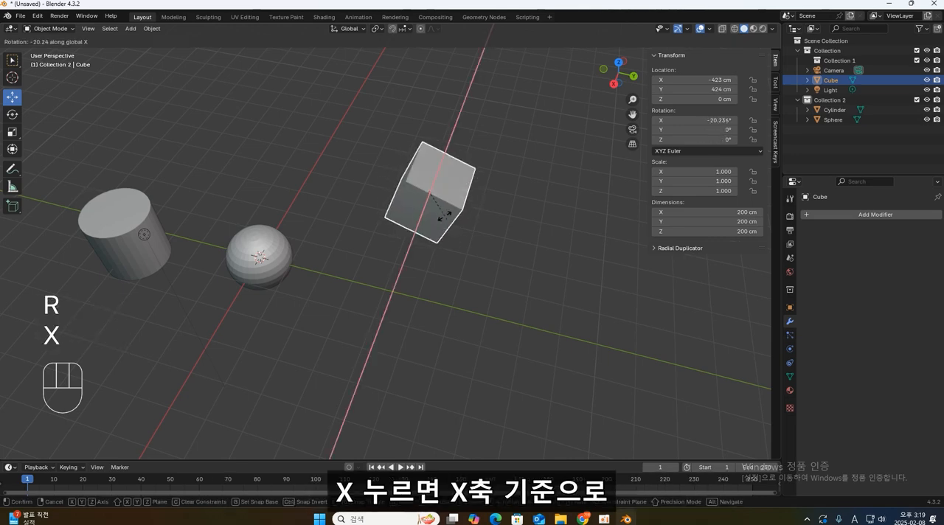
key(y)
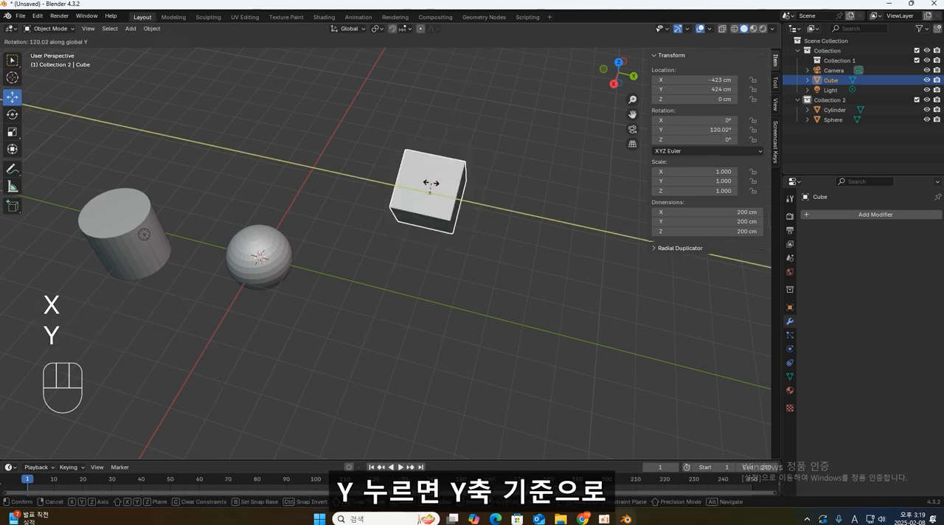
key(z)
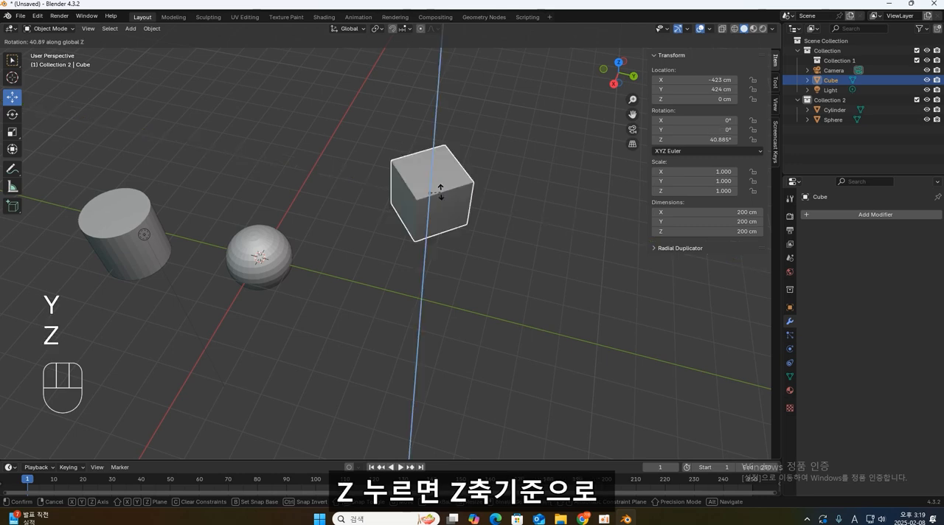
right_click(458, 197)
key(r)
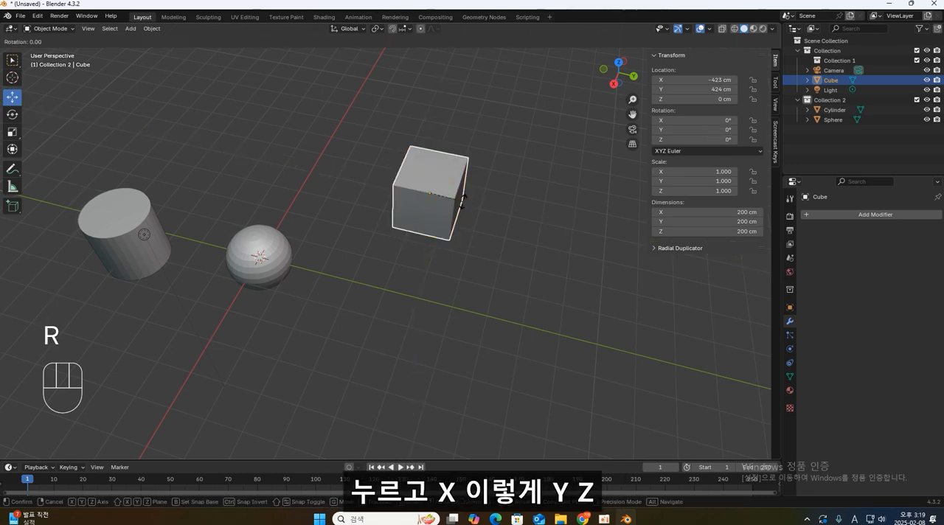
key(x)
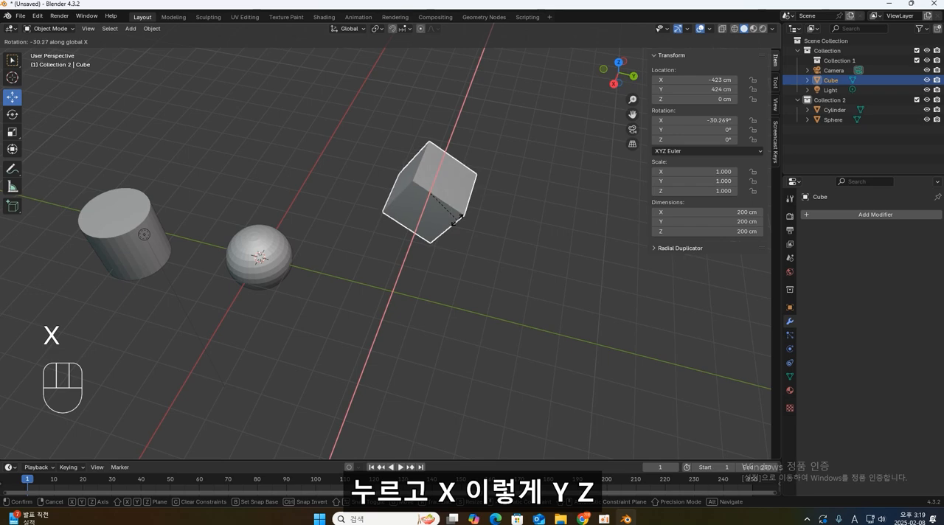
key(y)
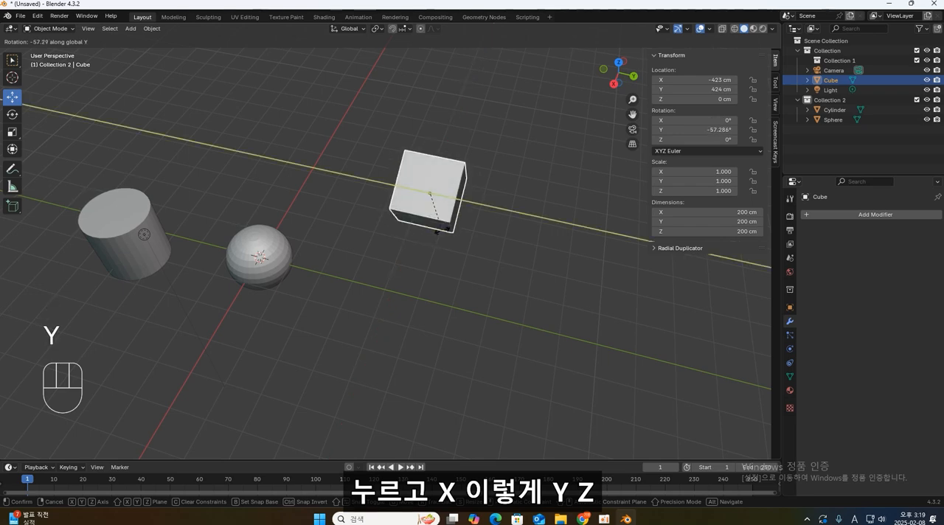
key(z)
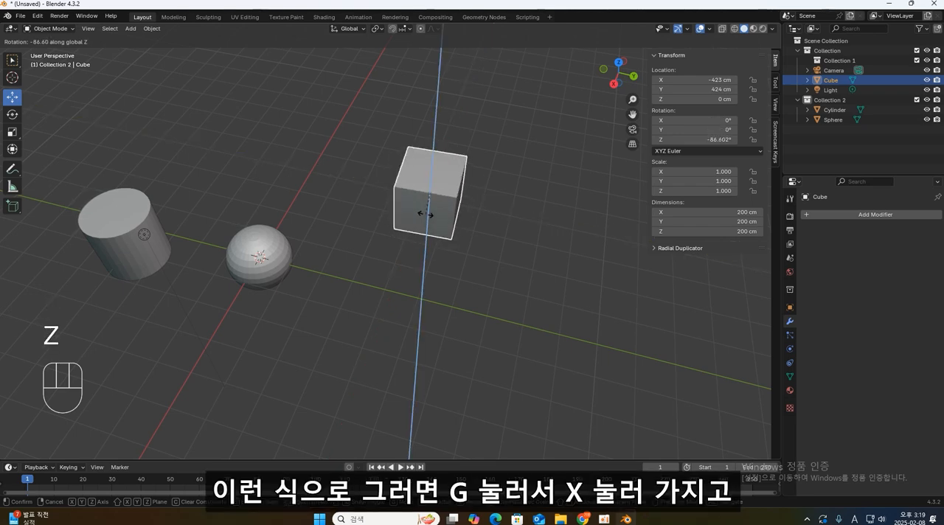
key(Escape)
- Move the cube about 291 cm along the global X axis, to an X location of about -132 cm
key(g)
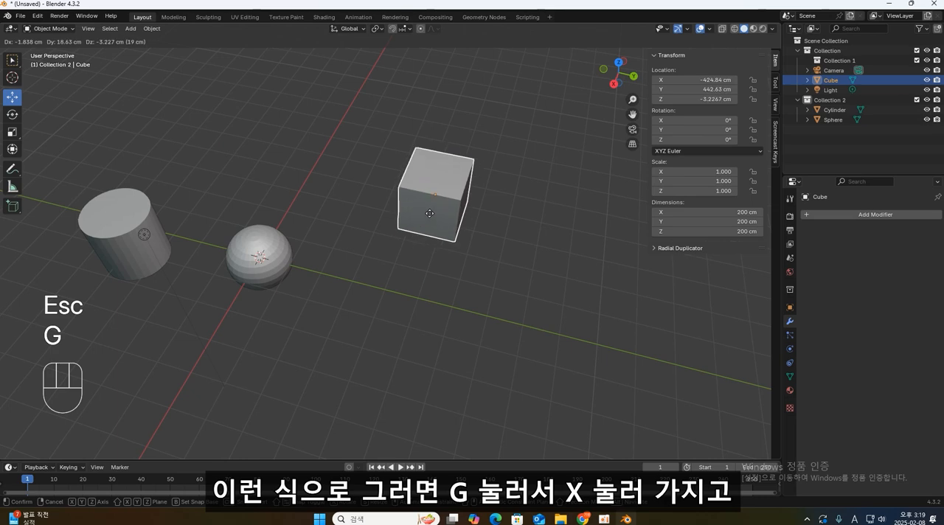
key(x)
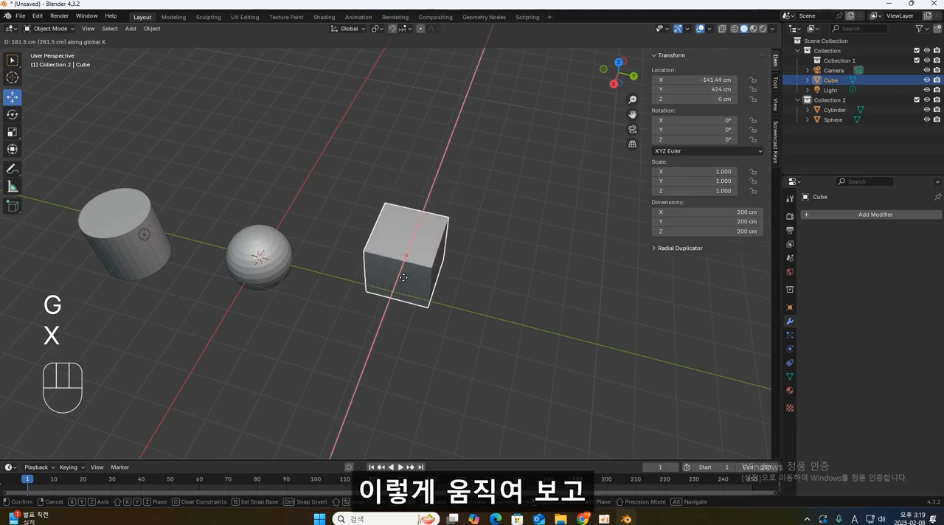
click(405, 281)
- Scale the cube by about 2.93 along the global Y axis, making it about 585 cm long
key(s)
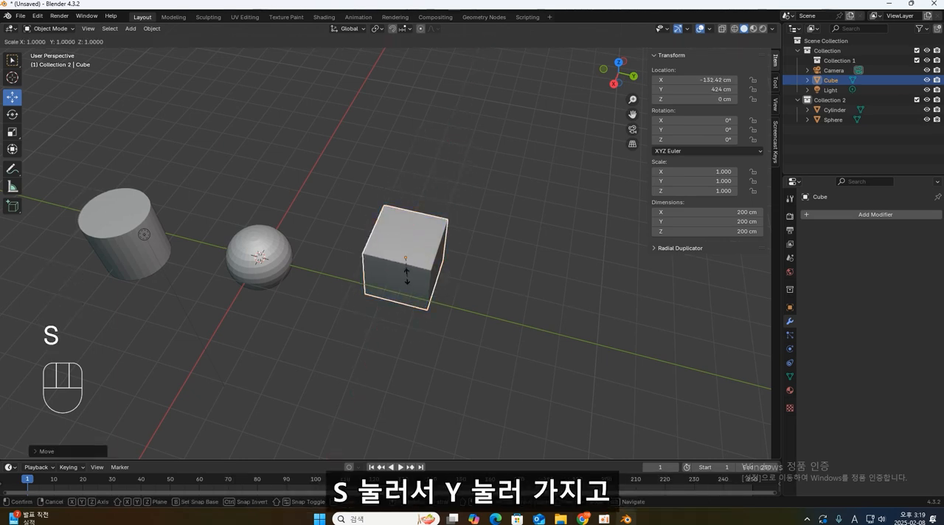
key(y)
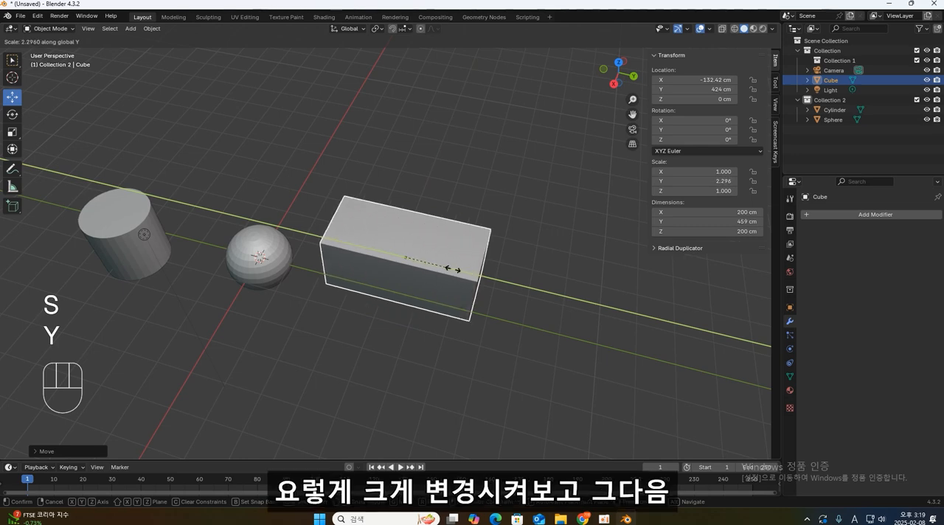
click(464, 273)
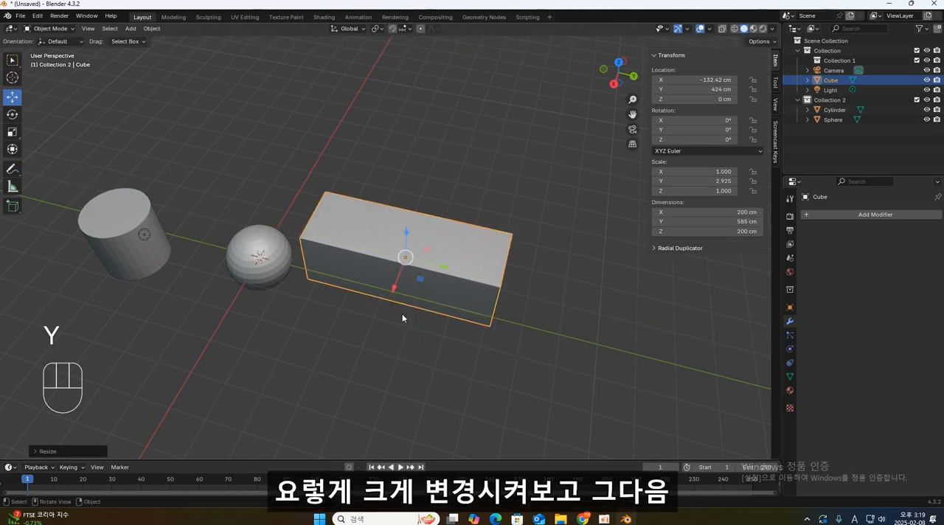
- Rotate the elongated cube about 55.8° around the global Z axis
key(r)
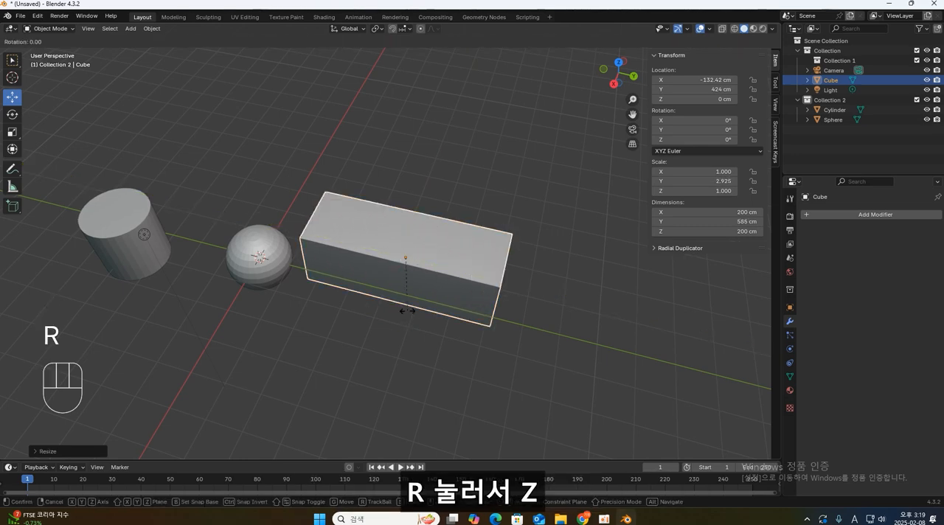
key(z)
click(424, 271)
middle_drag(426, 269, 480, 333)
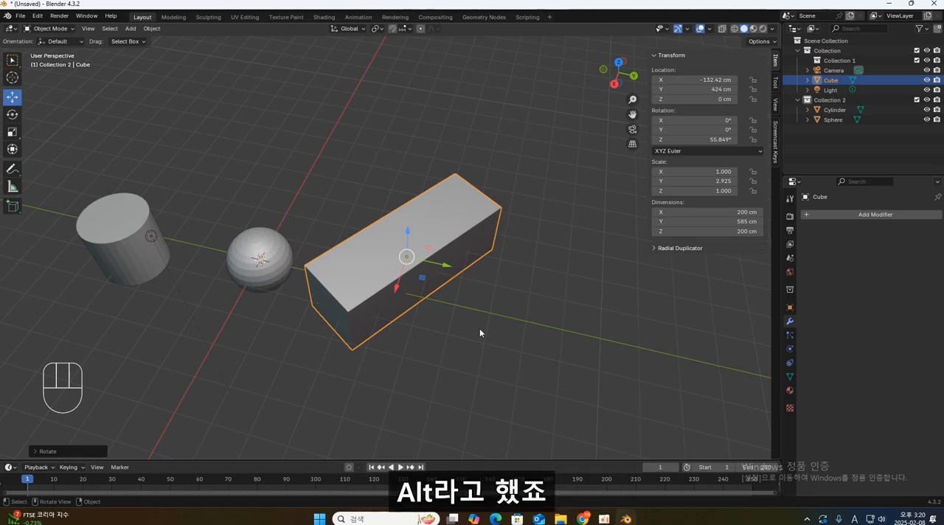
- Try clearing the elongated cube's location, scale and rotation one at a time, undoing each reset
key(alt+g)
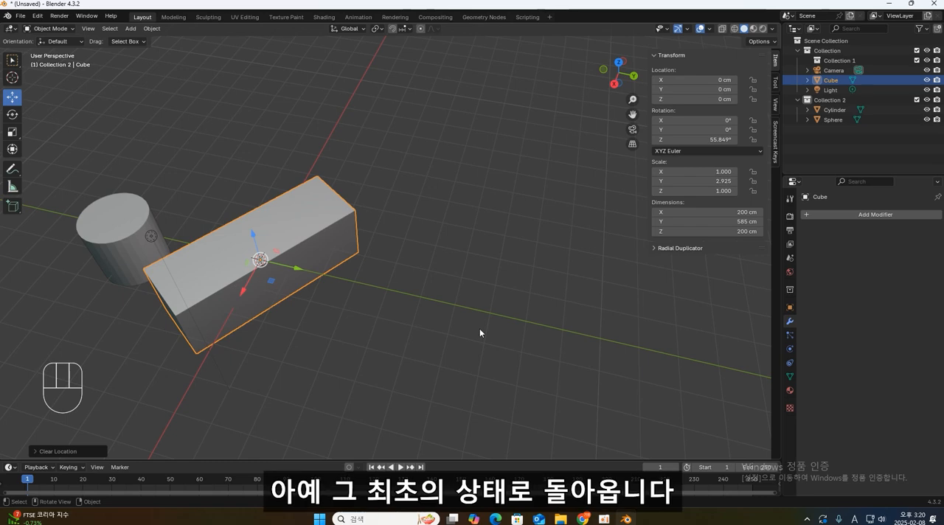
key(ctrl+z)
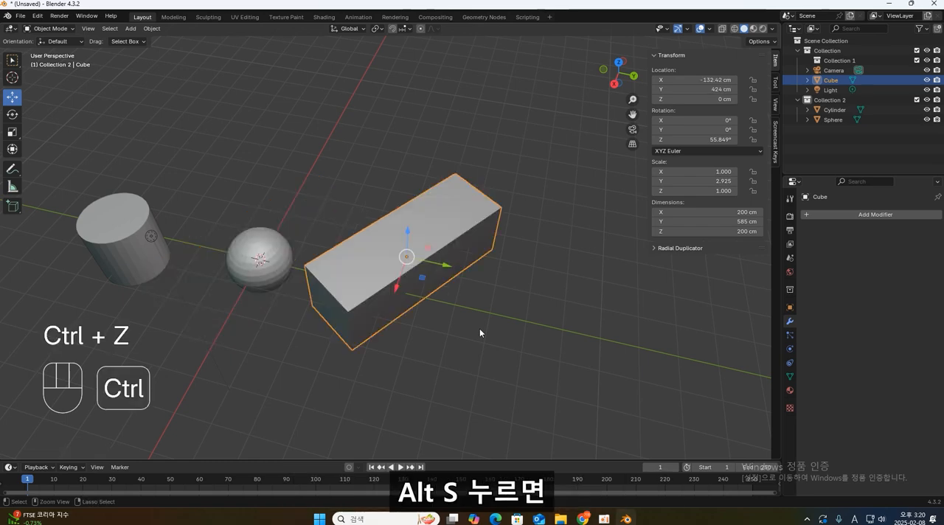
key(alt+s)
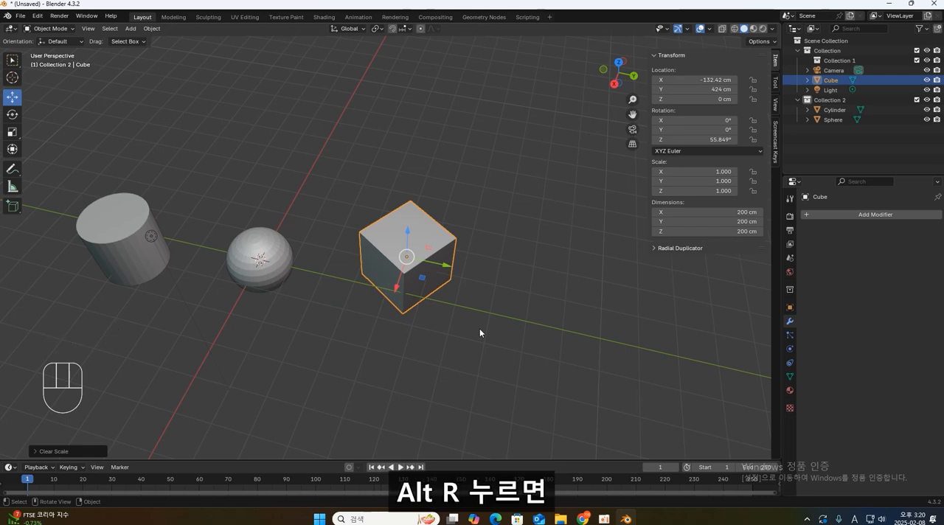
key(ctrl+z)
key(alt+r)
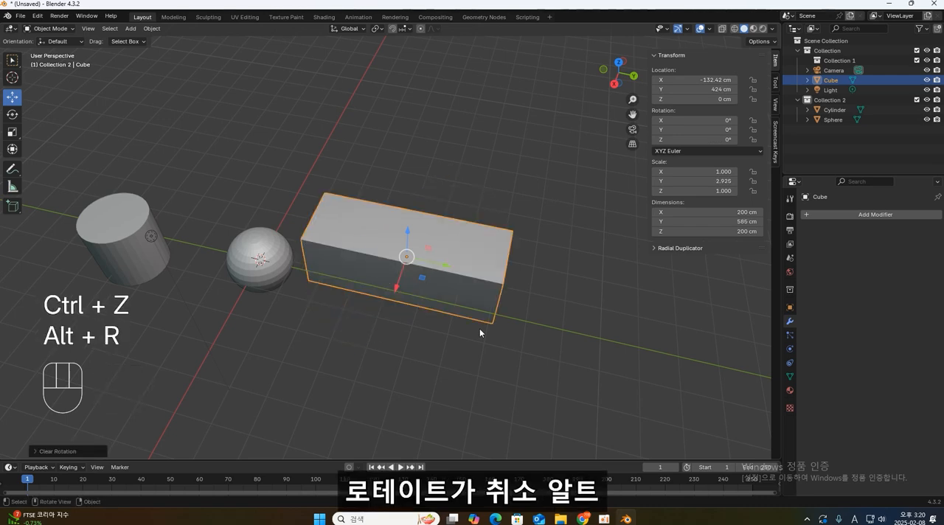
key(ctrl+z)
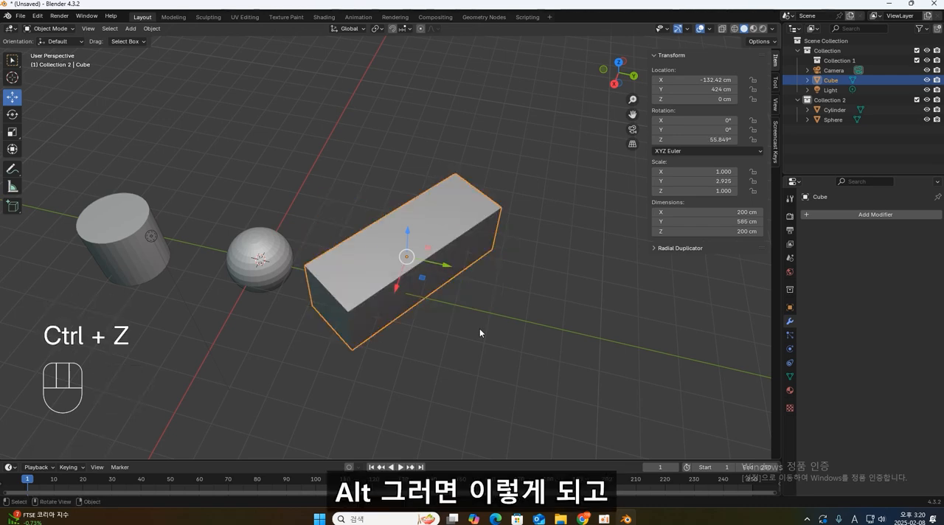
- Try moving the elongated cube with the global X axis locked so it follows only Y and Z, and cancel the move
middle_drag(480, 329, 442, 292)
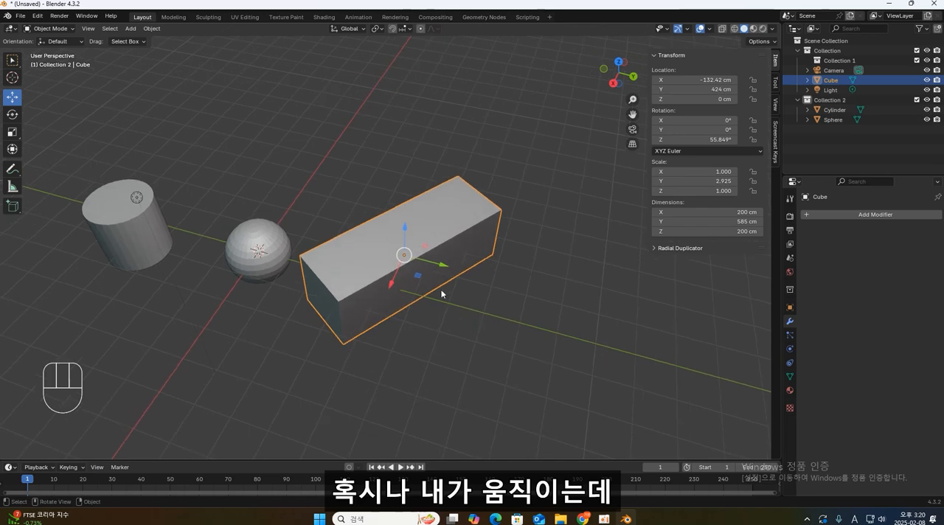
key(g)
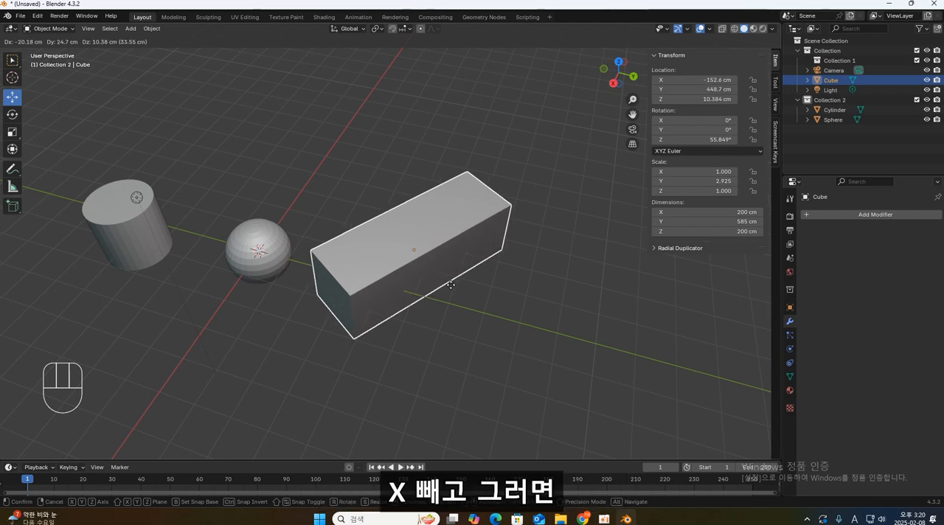
key(shift)
key(shift+x)
key(shift+x)
key(shift+x)
key(shift+x)
key(shift+x)
key(shift+x)
key(shift+x)
key(shift+x)
key(shift+x)
key(shift+x)
key(shift+x)
key(shift+x)
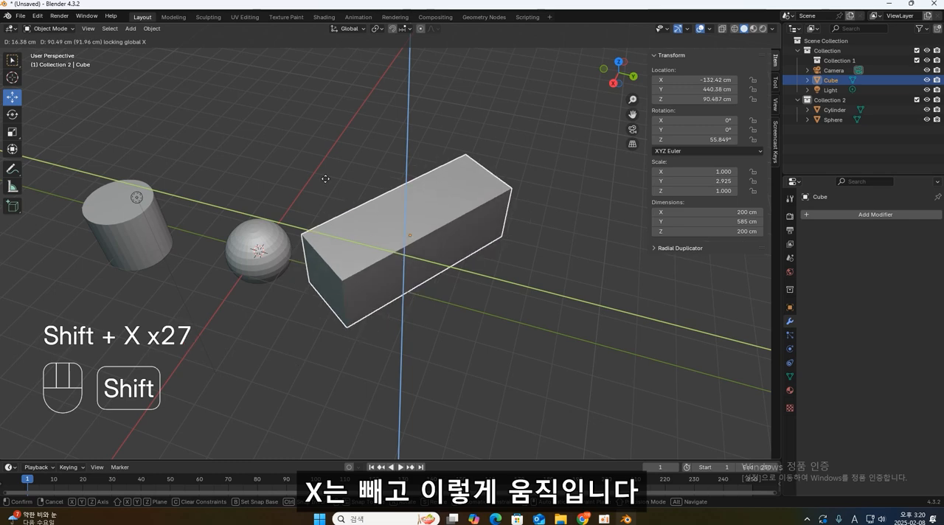
key(Escape)
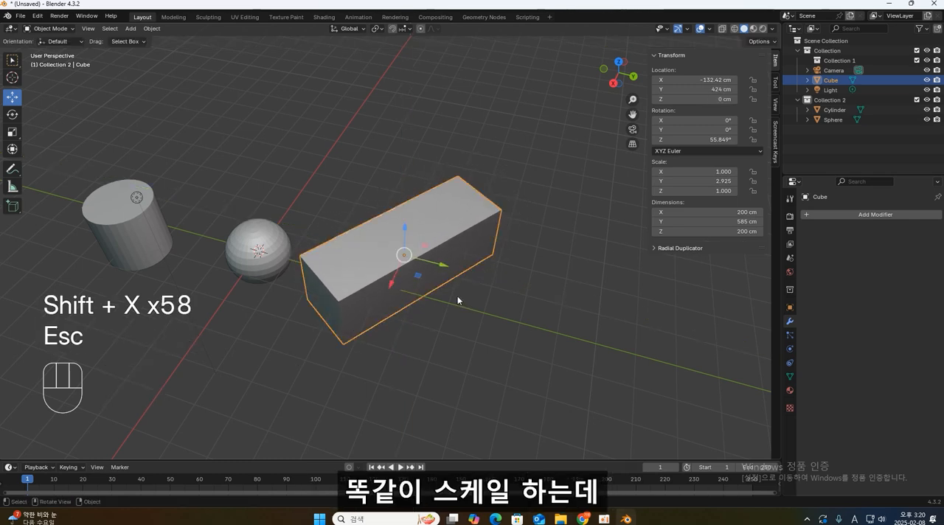
- Try scaling the elongated cube uniformly, along global X only, and with global X locked, and cancel the scaling
key(s)
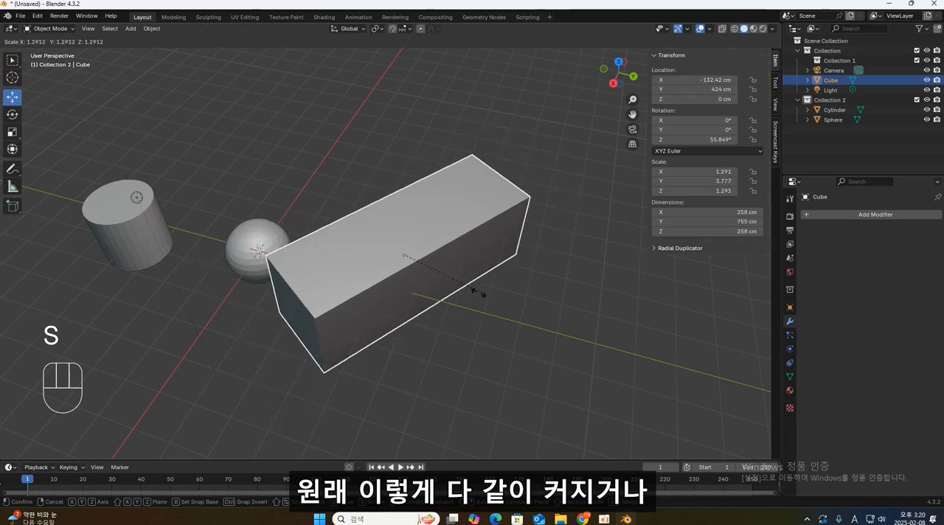
key(x)
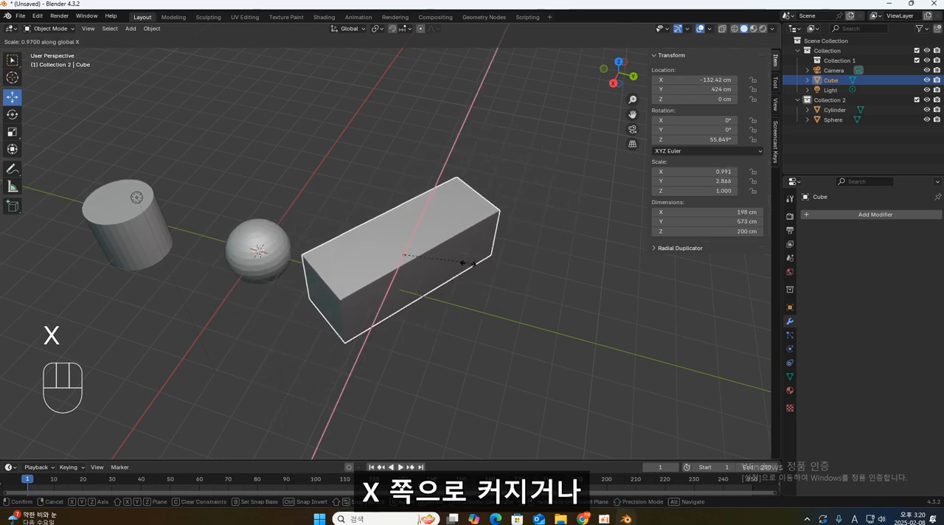
key(shift+x)
key(shift+x)
key(shift+x)
key(shift+x)
key(shift+x)
key(shift+x)
key(shift+x)
key(shift+x)
key(shift+x)
key(shift+x)
key(shift+x)
key(shift+x)
key(shift+x)
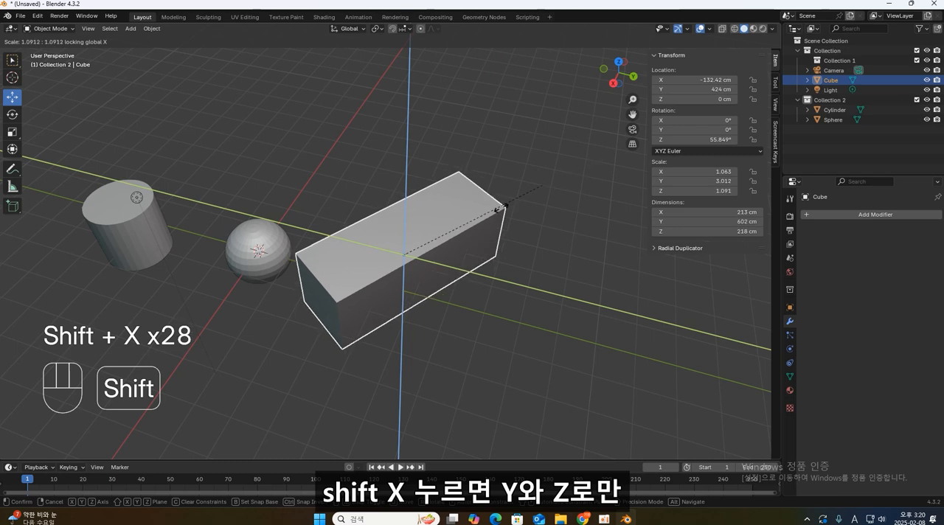
key(shift+x)
key(shift+x)
key(shift+x)
key(Escape)
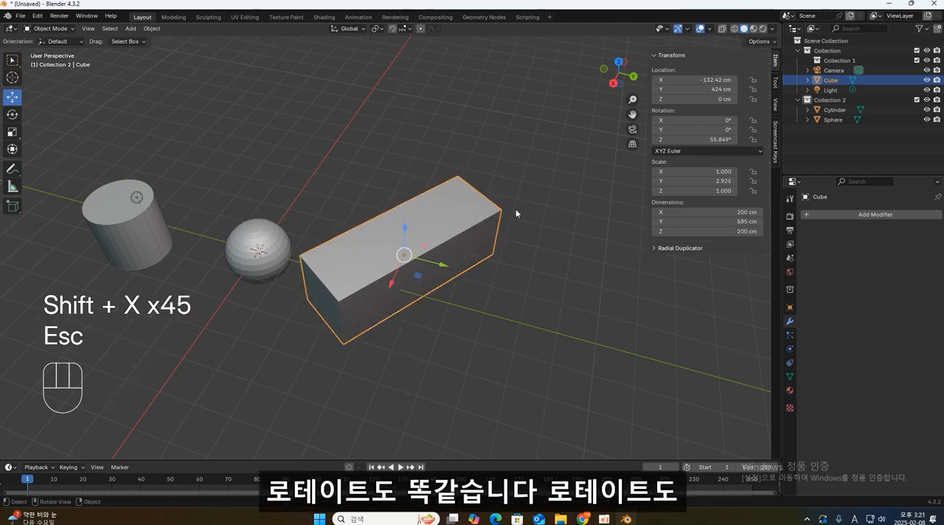
- Try rotating the elongated cube freely, around global Z, and with global Z locked, and cancel the rotation
key(r)
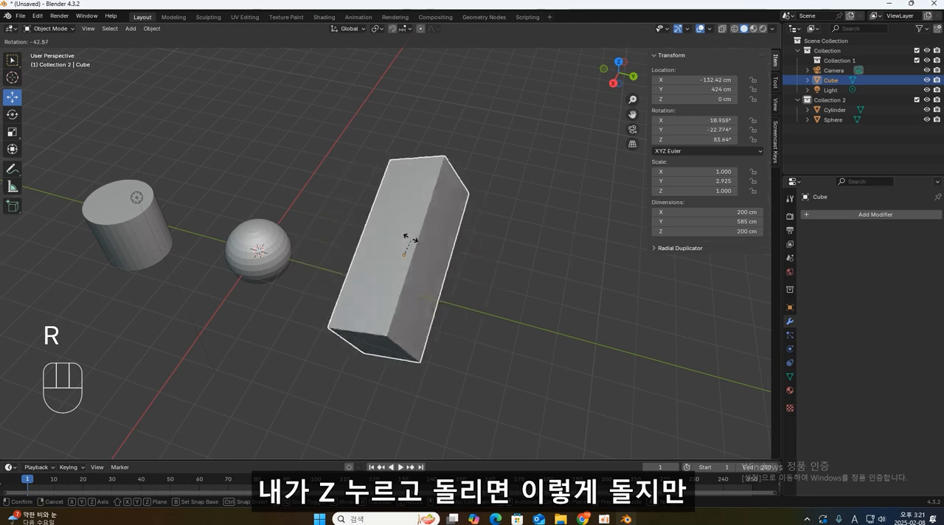
key(z)
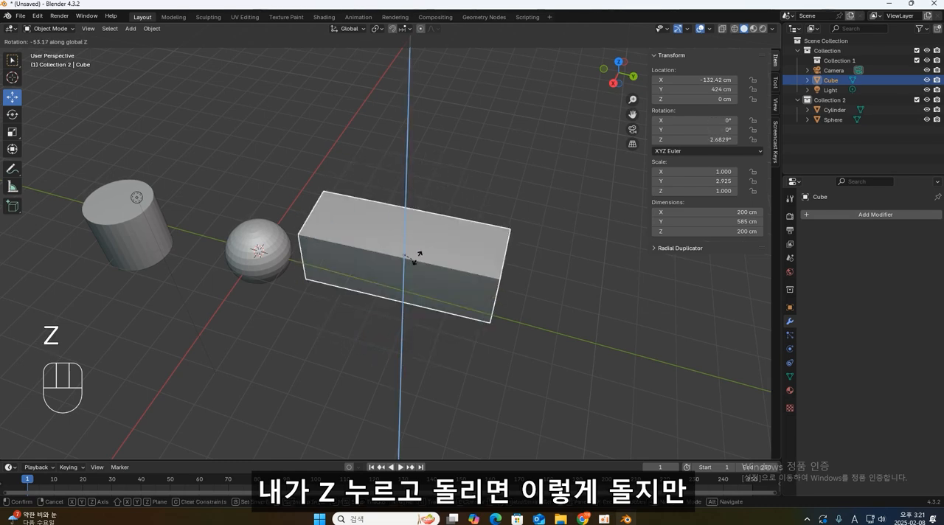
key(shift+z)
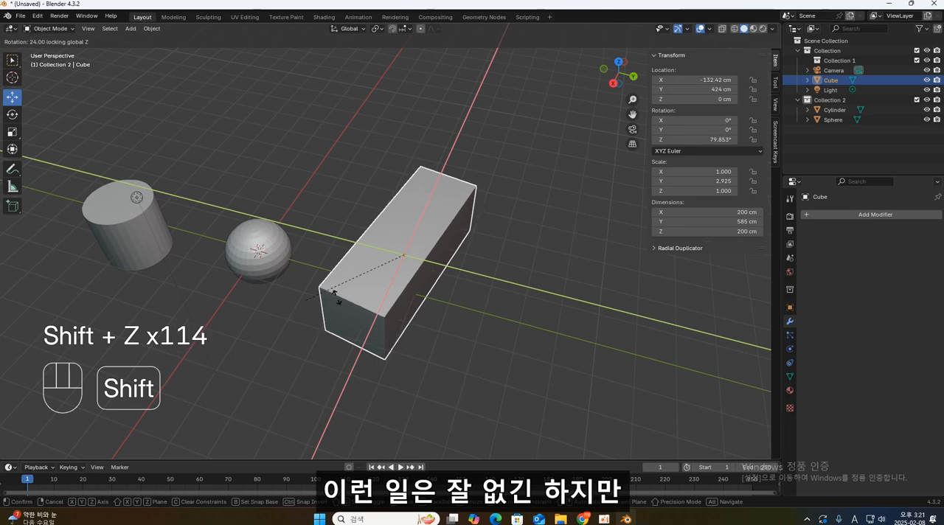
key(Escape)
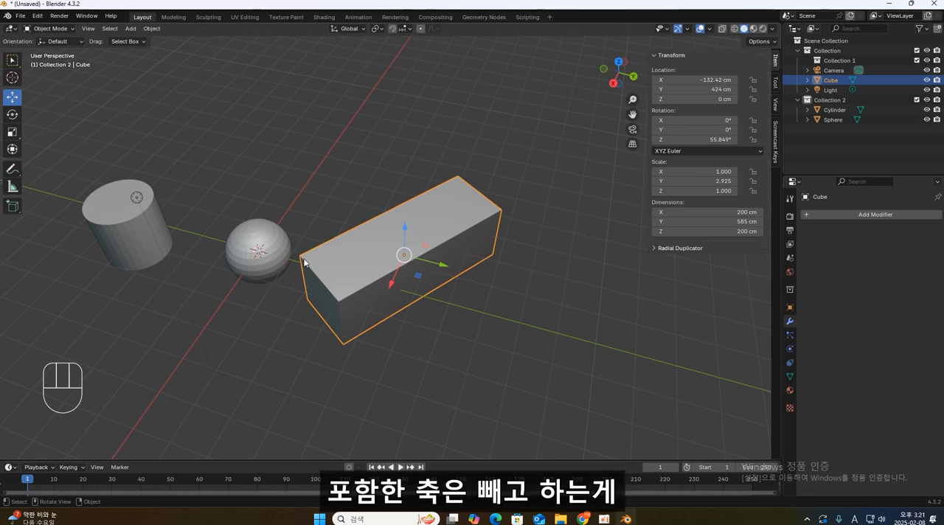
- Try rotating the elongated cube around the global Z axis by exact angles of 90° and 45°
middle_drag(304, 261, 477, 209)
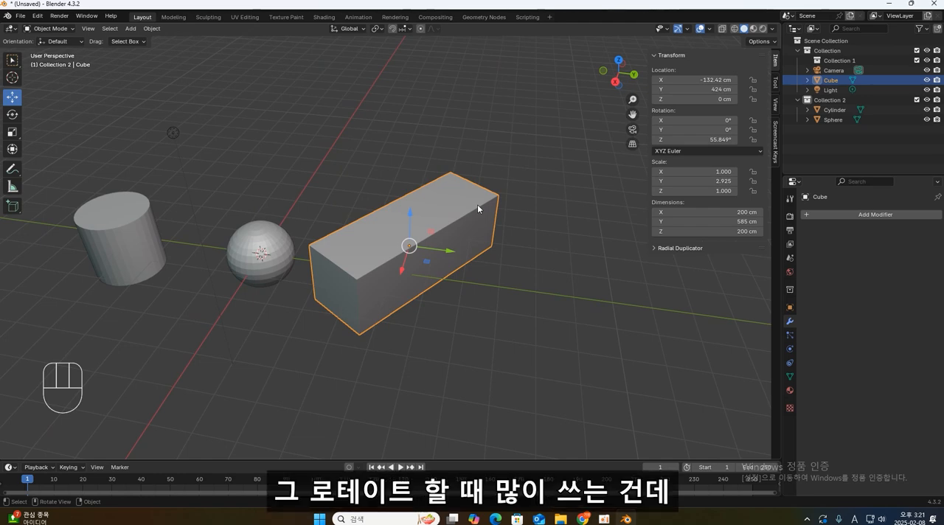
key(r)
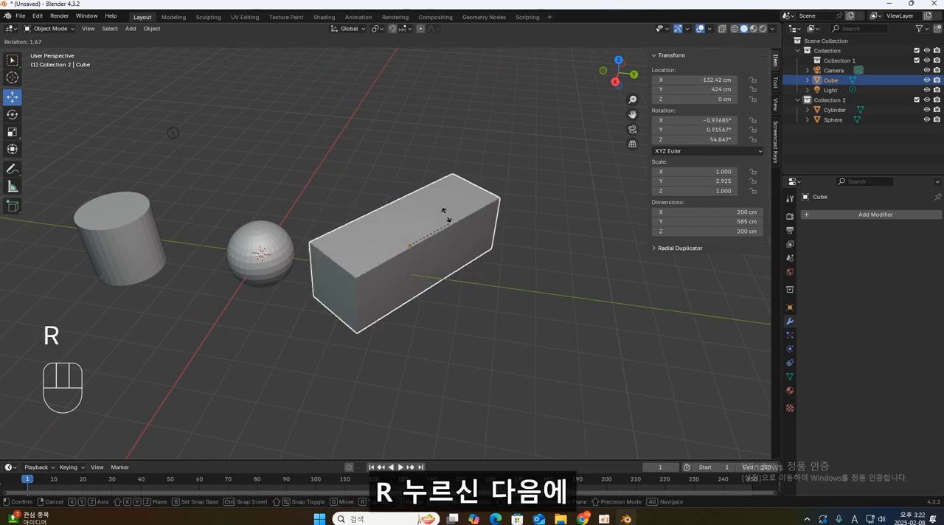
key(z)
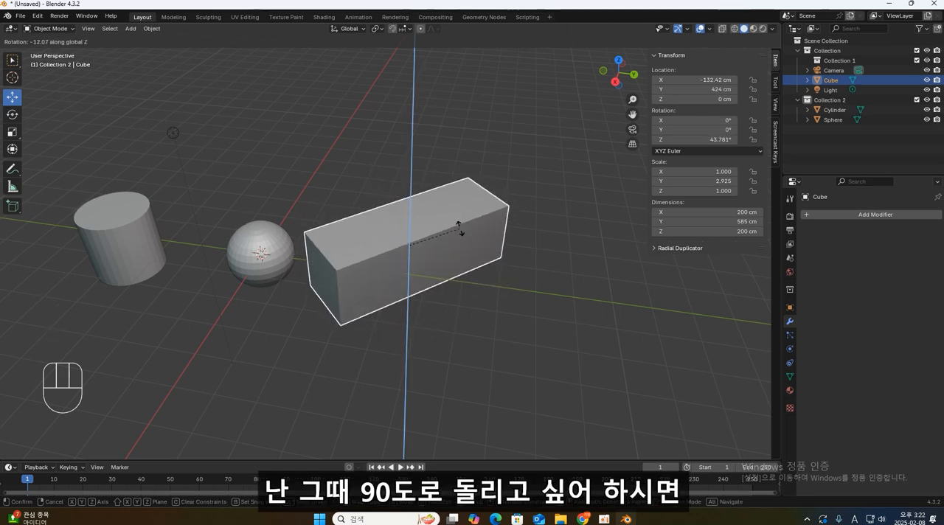
key(KP_9)
key(KP_0)
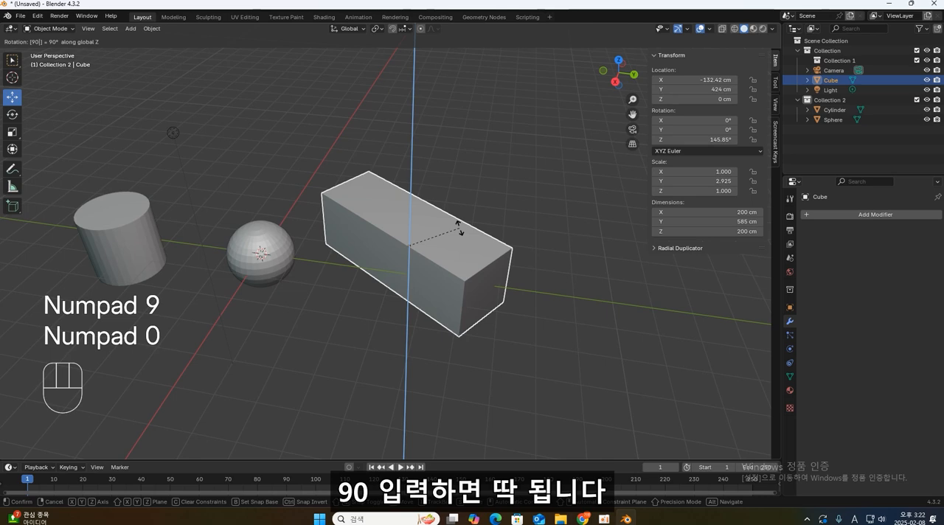
key(z)
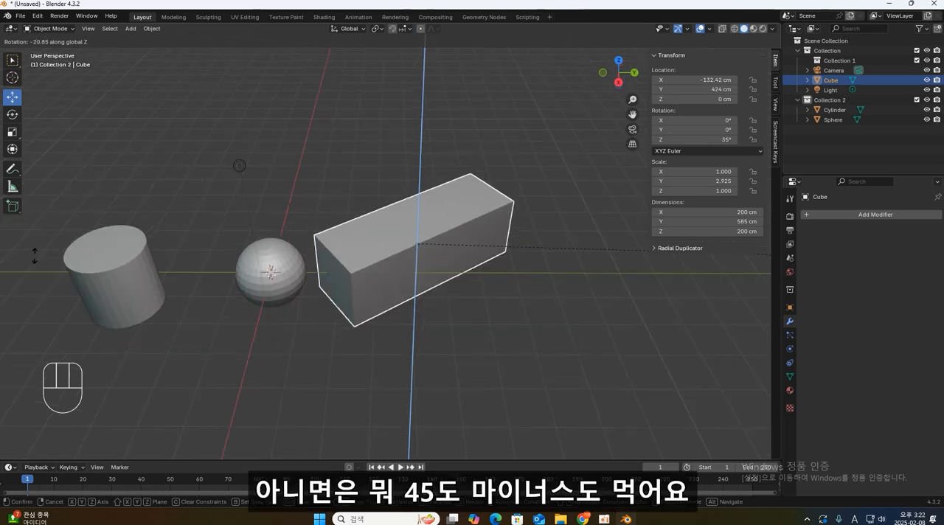
key(KP_4)
key(KP_5)
- Try rotating the elongated cube by exactly -45° around the global Z axis, and cancel the rotation
key(r)
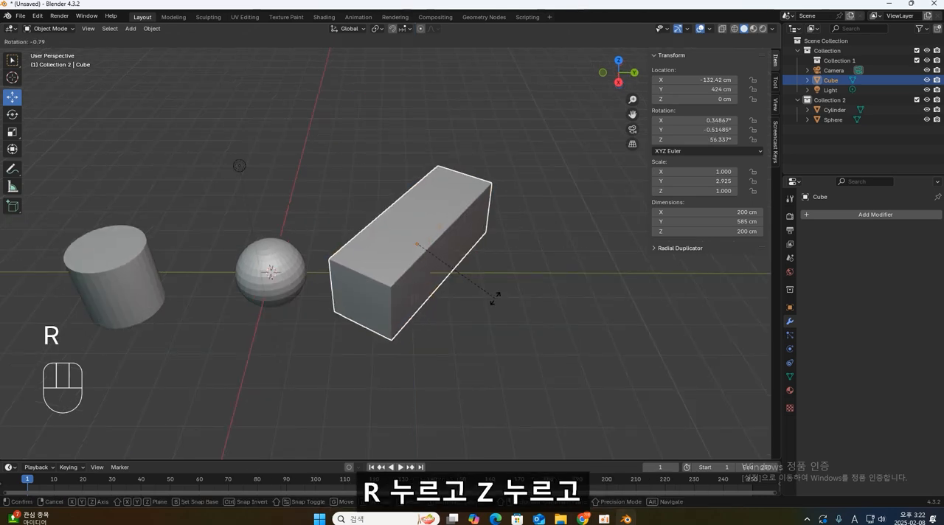
key(z)
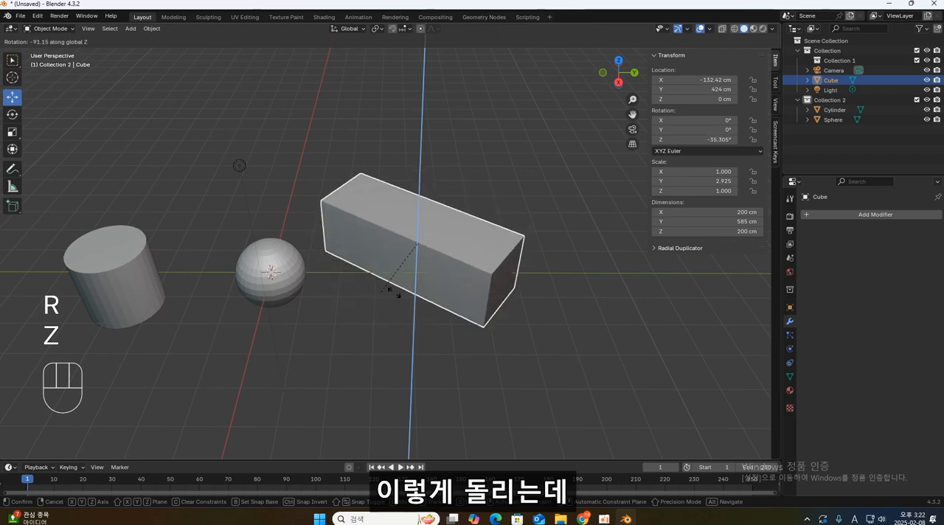
key(KP_Subtract)
key(KP_4)
key(KP_5)
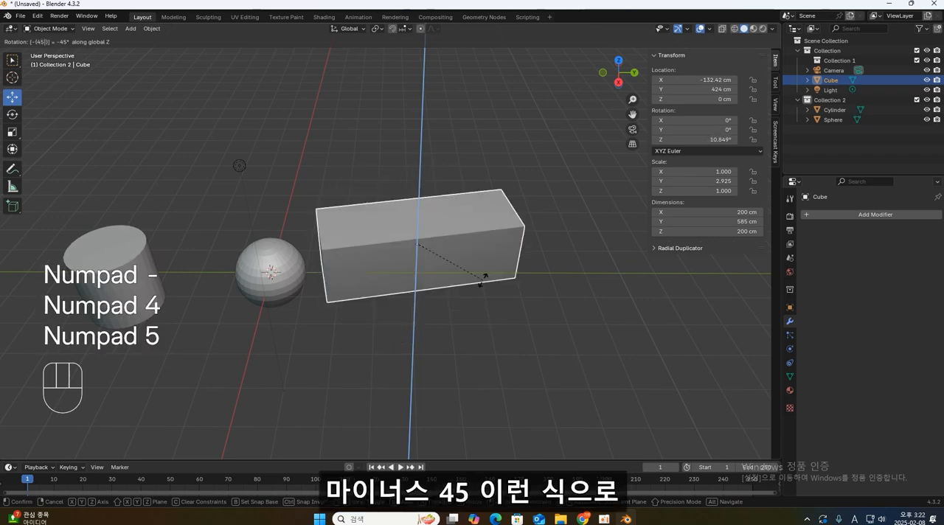
key(Escape)
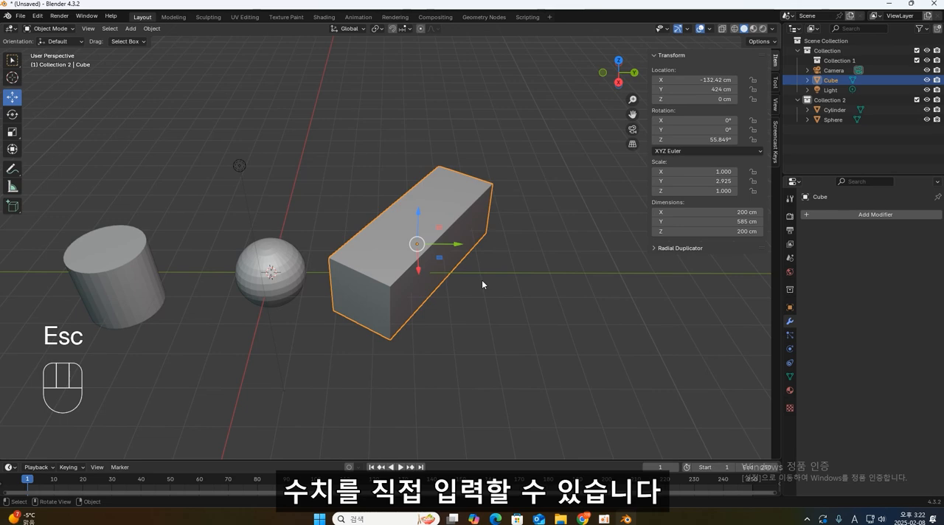
- Compare the Scale, Rotate and Move gizmos on the elongated cube in Global orientation, ending with the Move tool active
click(476, 283)
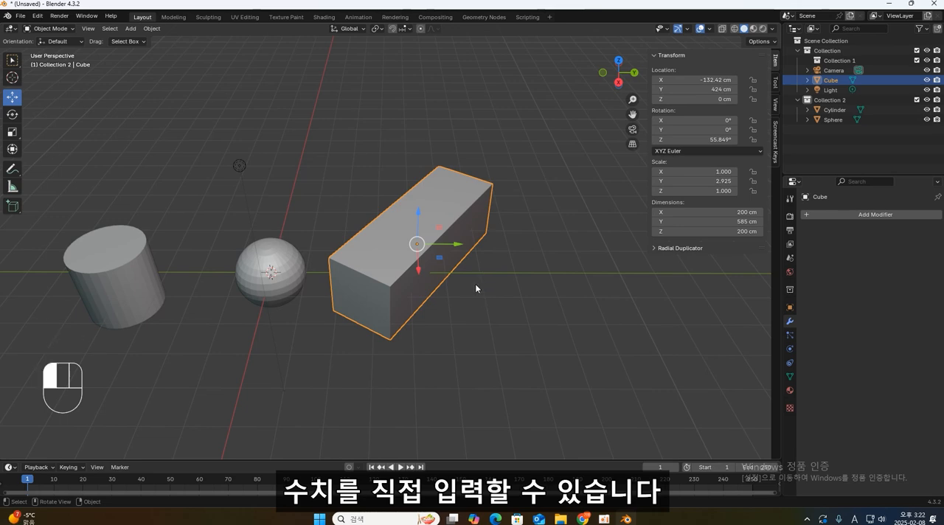
click(457, 208)
middle_drag(499, 273, 466, 286)
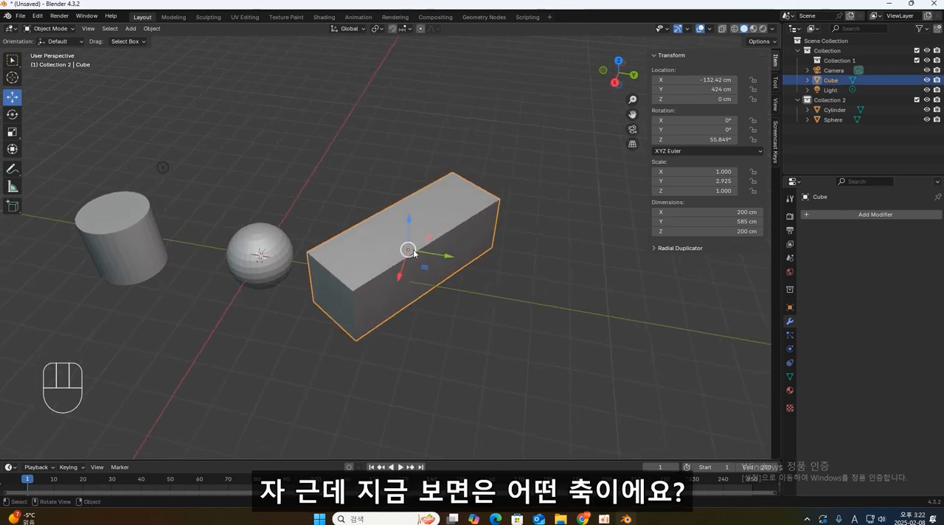
click(11, 131)
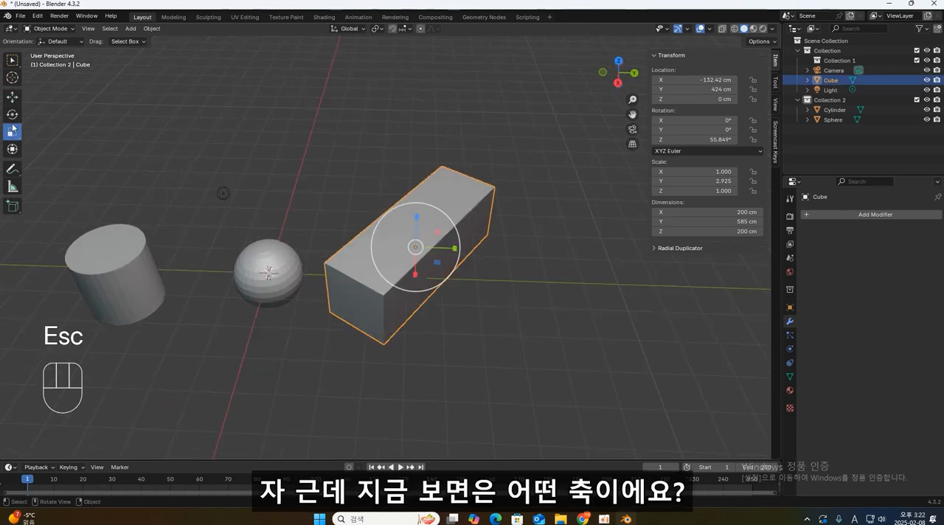
click(12, 113)
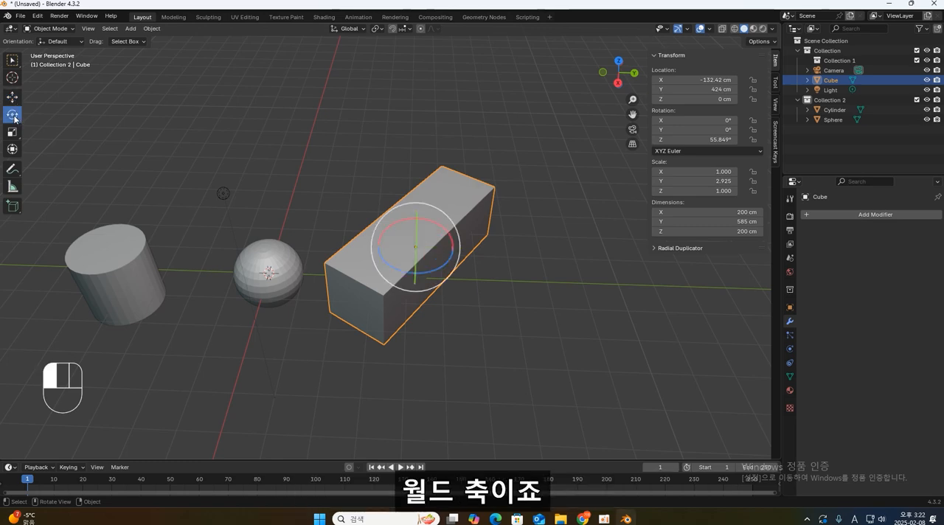
click(15, 132)
click(12, 114)
click(12, 97)
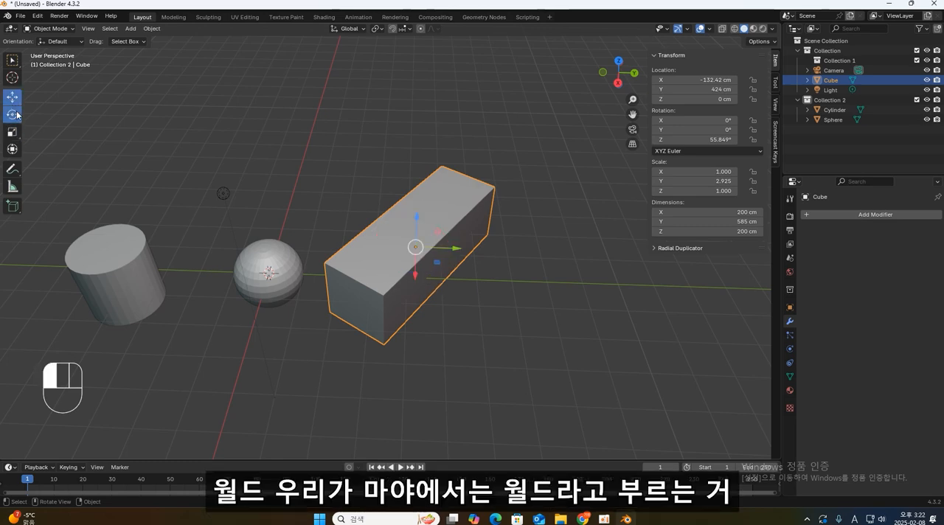
click(12, 115)
click(12, 131)
click(11, 97)
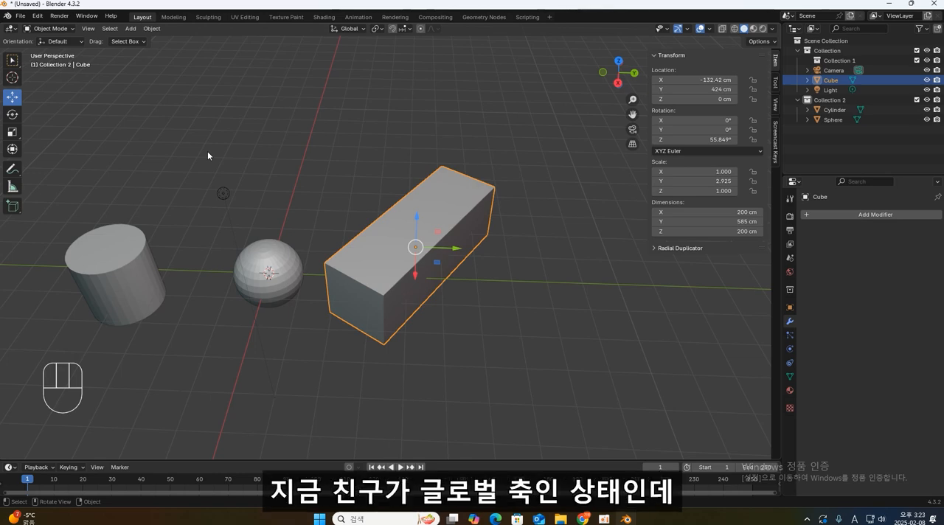
- Set the transform orientation to Local, try moving the elongated cube along its local Y axis, and undo the move
middle_drag(325, 185, 315, 180)
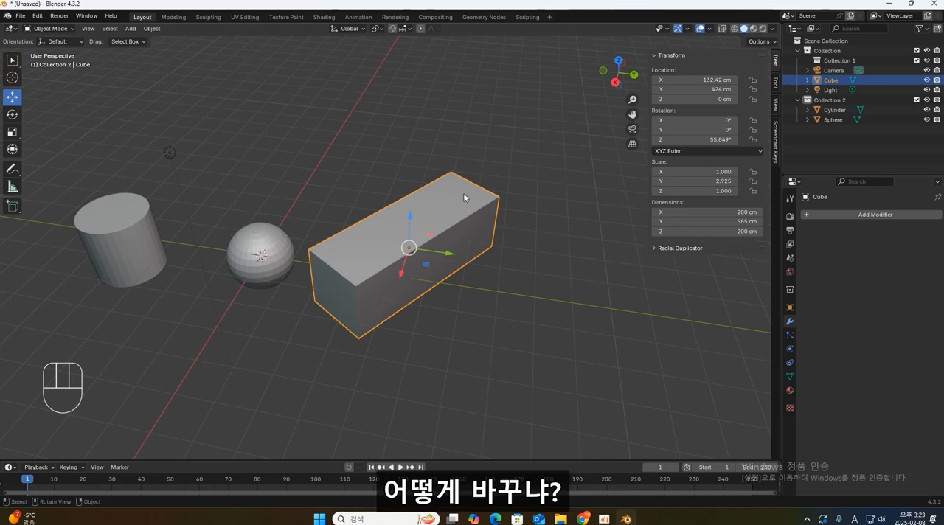
click(349, 29)
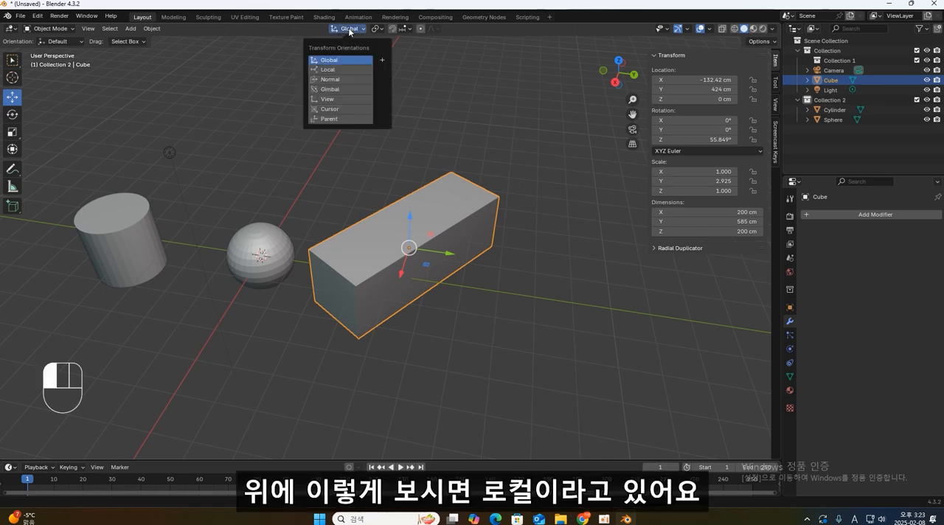
click(351, 70)
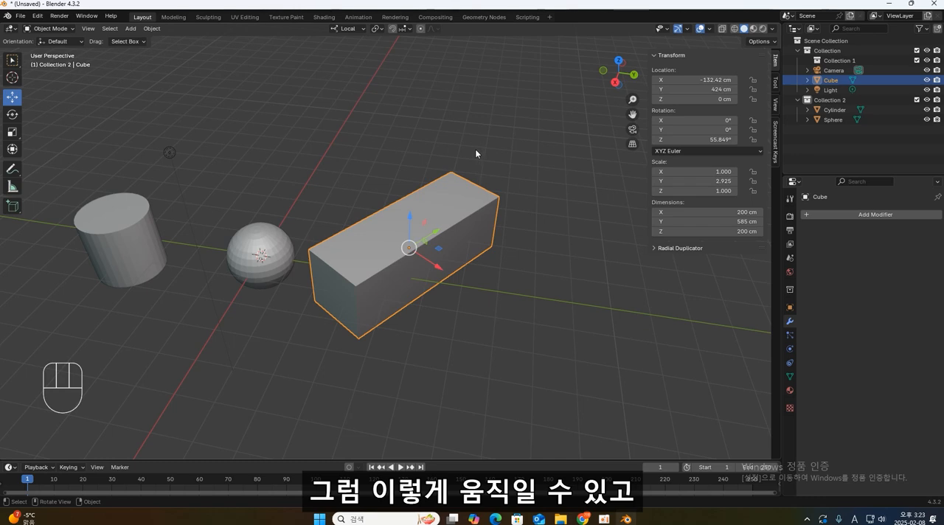
drag(434, 232, 467, 210)
key(ctrl+z)
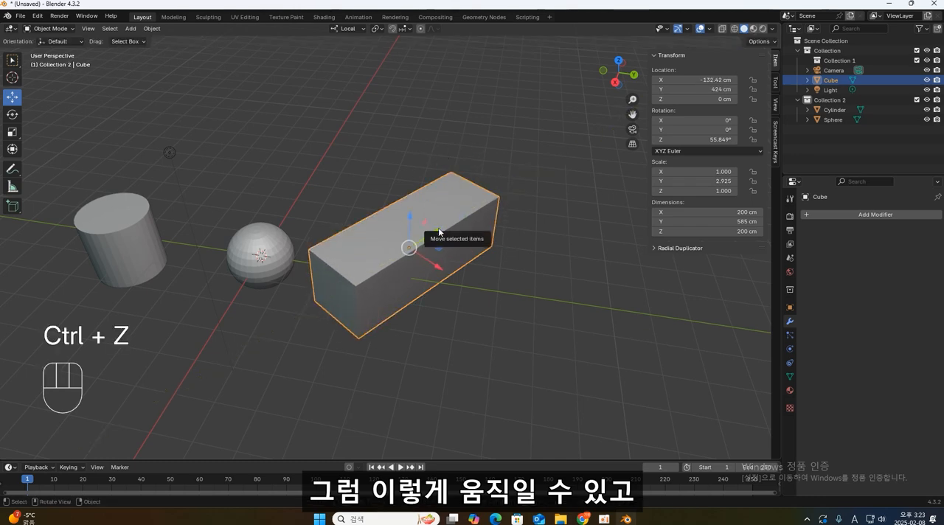
- Try moving the elongated cube along its local X axis and along local Y, and cancel the move
key(g)
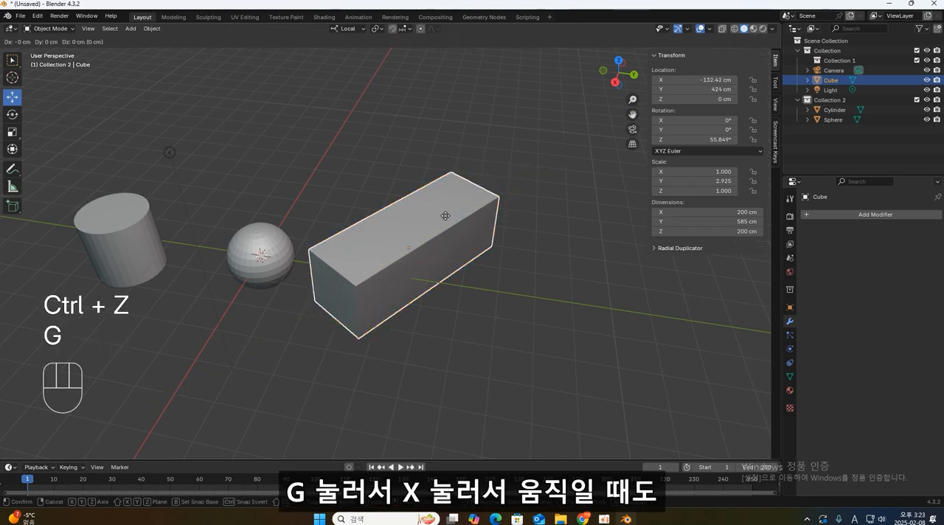
key(x)
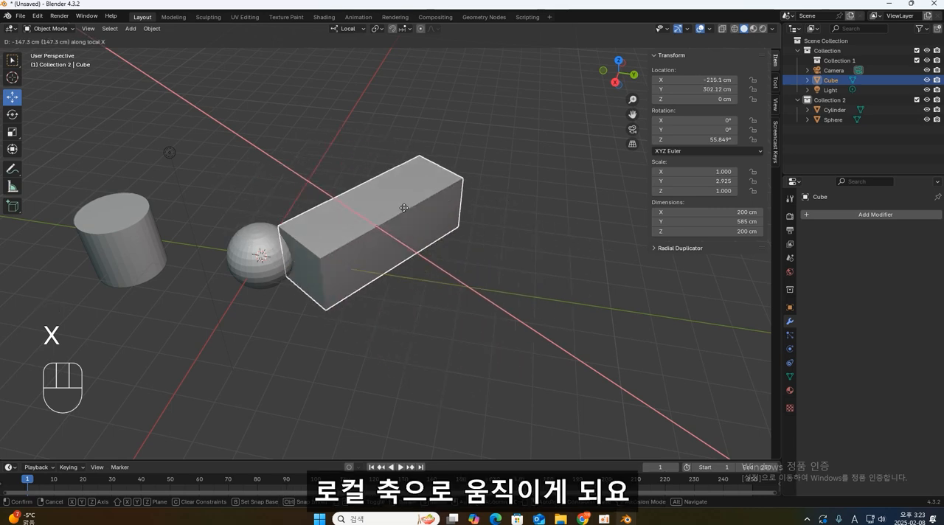
key(y)
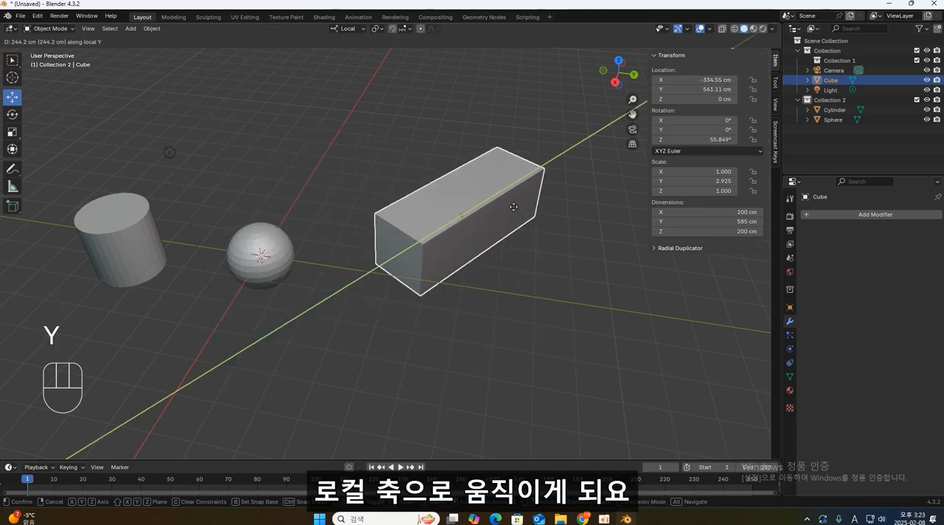
key(Escape)
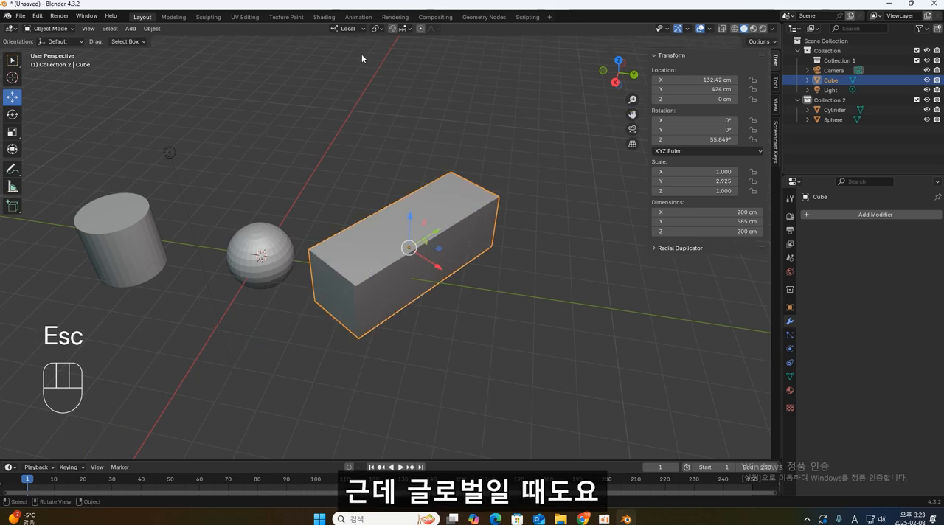
- Set the transform orientation back to Global, try moving the elongated cube along global X and local X, and cancel the move
click(348, 28)
click(346, 59)
middle_drag(489, 278, 472, 257)
key(g)
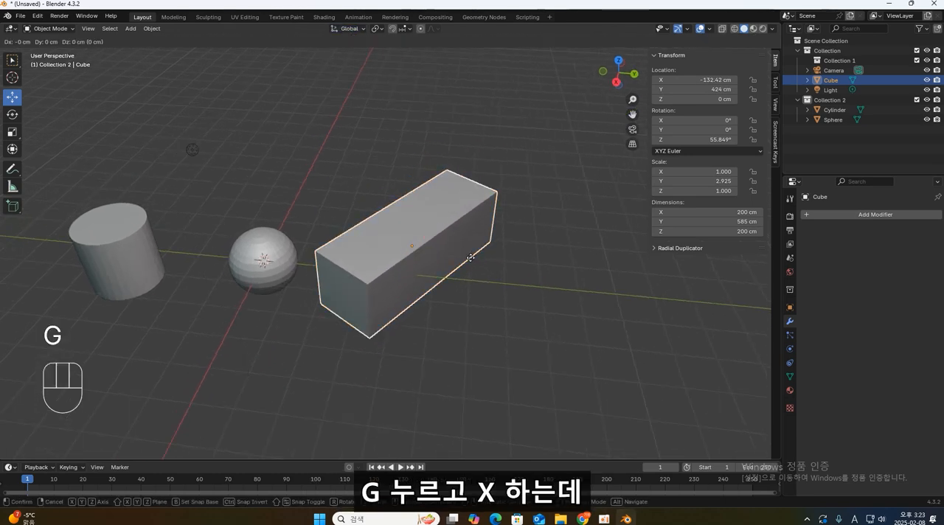
key(x)
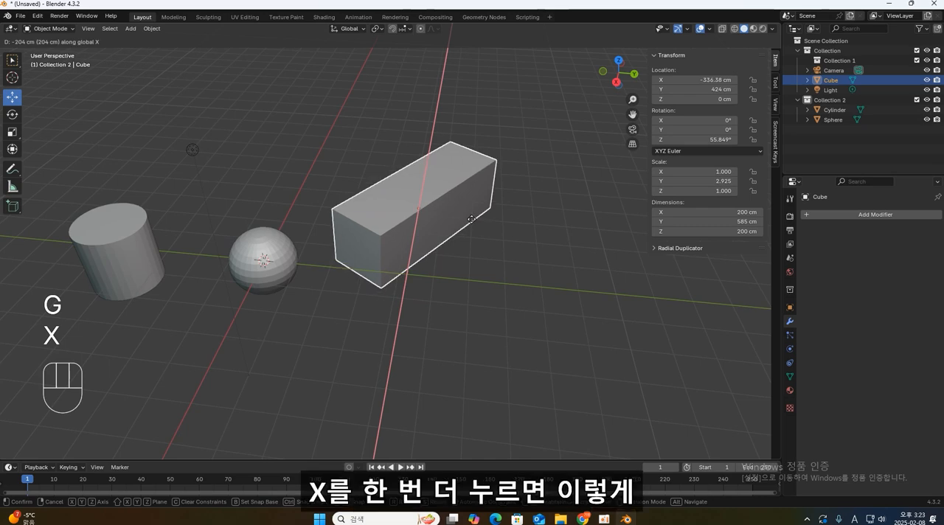
key(x)
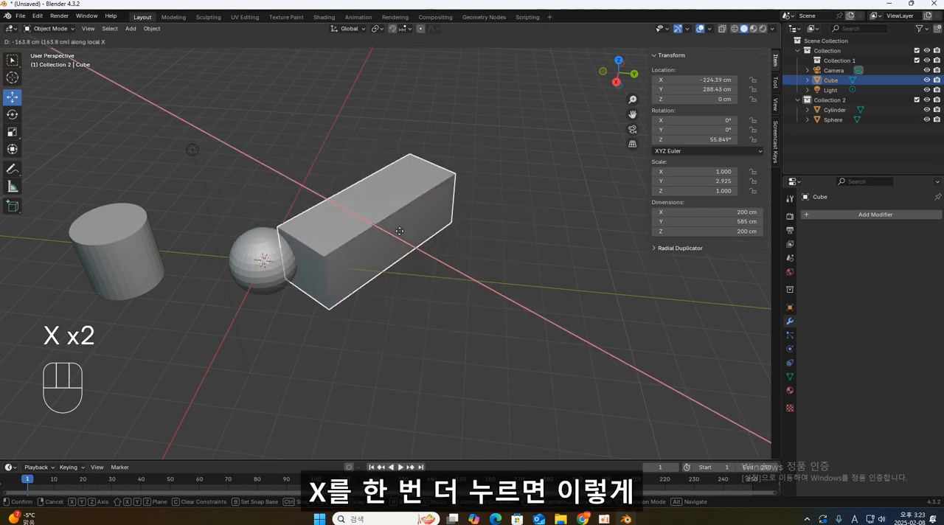
key(Escape)
- Move the elongated cube along its local Y axis to about X -185.39 cm, Y 459.93 cm while keeping Global orientation
key(g)
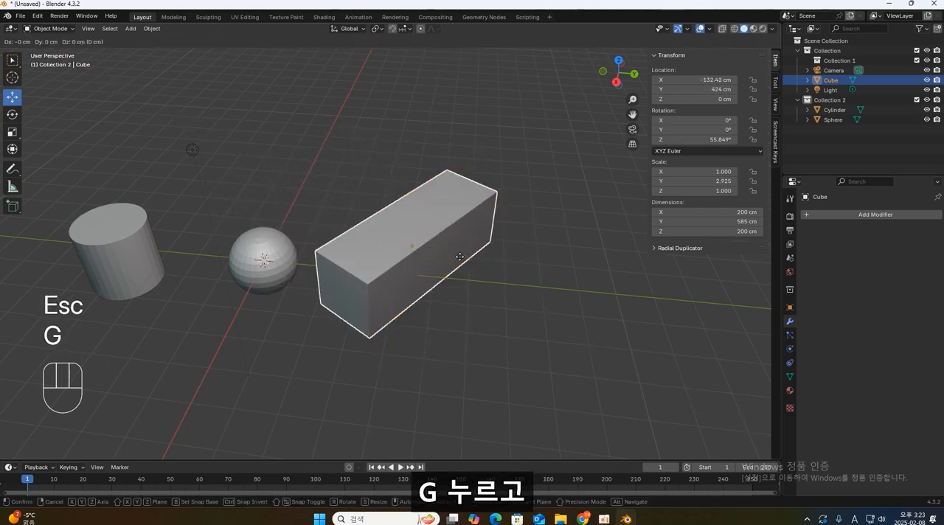
key(y)
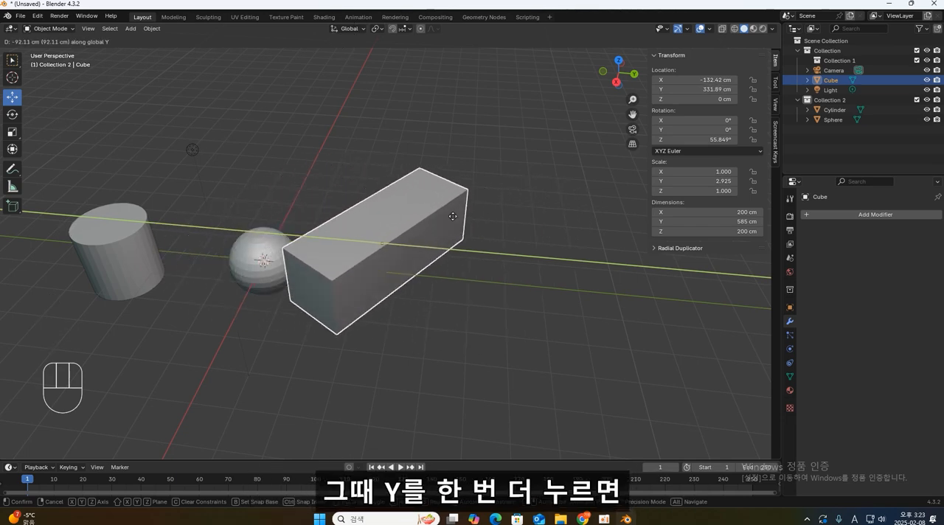
key(y)
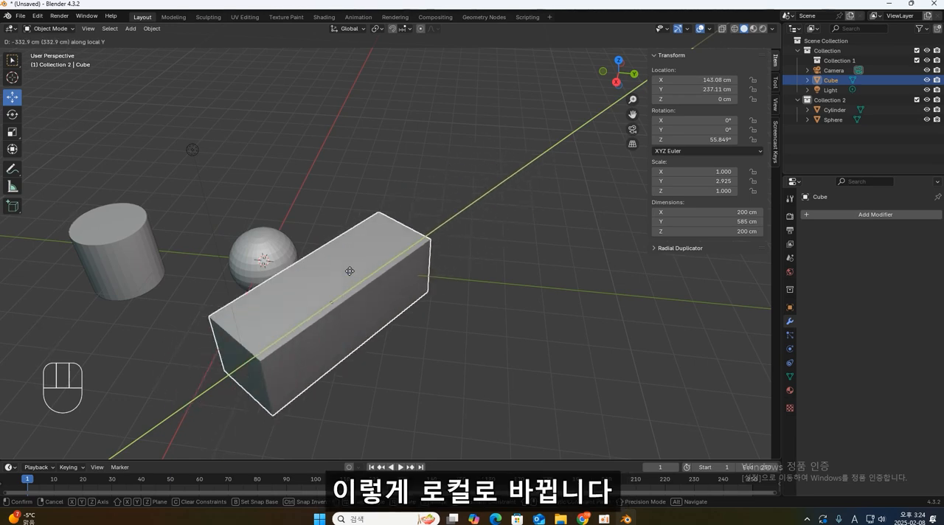
click(445, 172)
- Switch the transform orientation to Local and back to Global
click(346, 29)
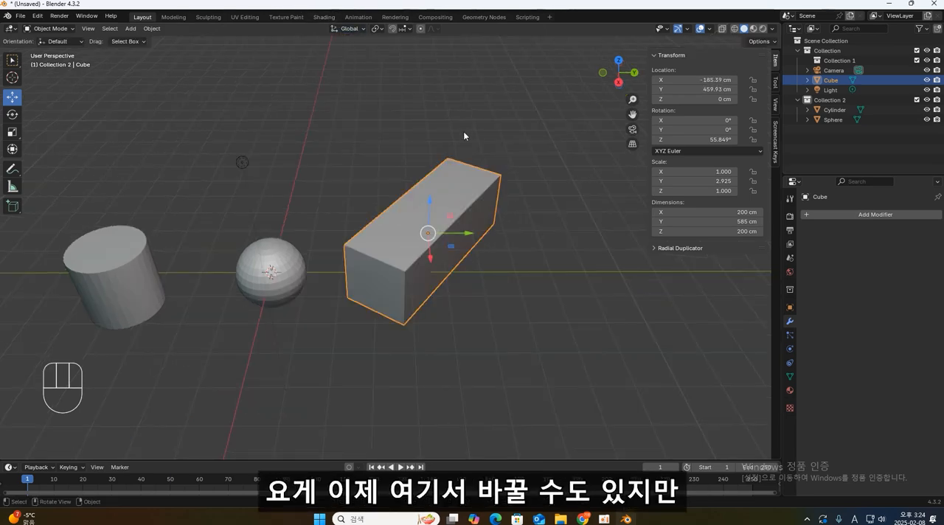
key(comma)
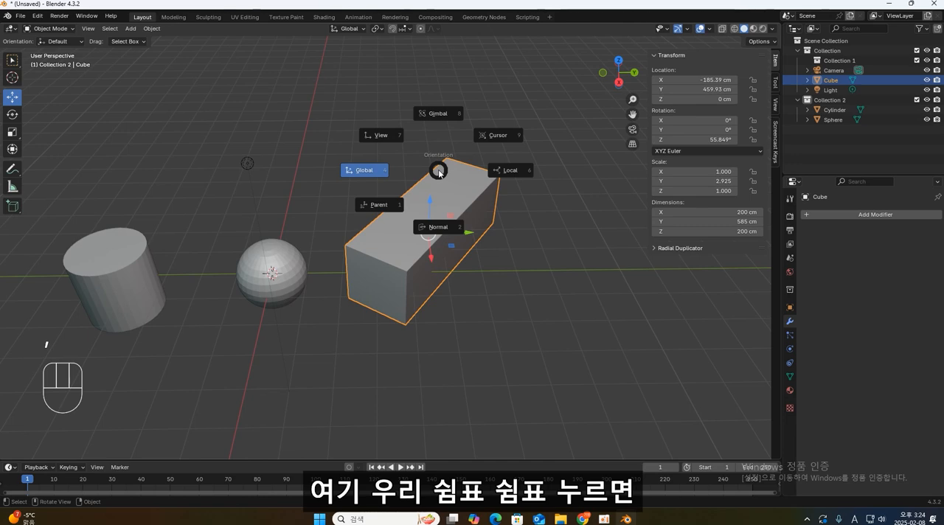
key(comma)
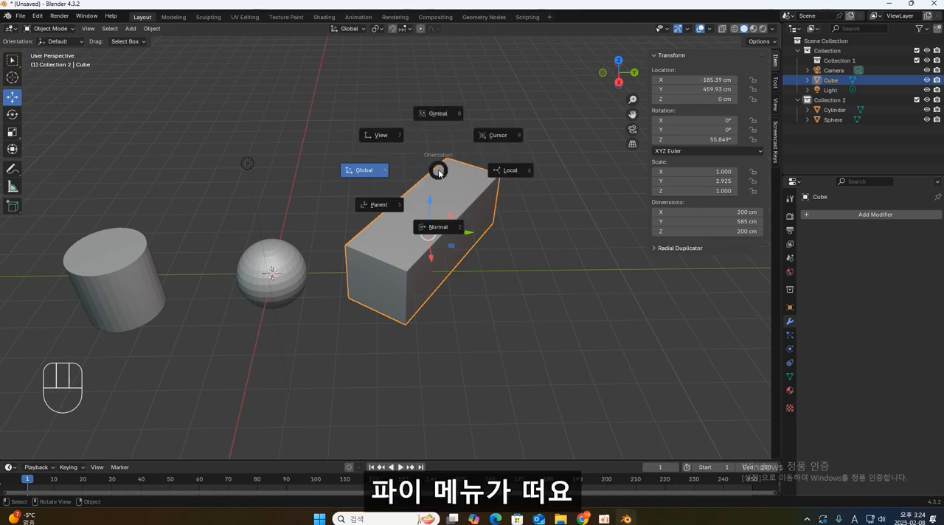
click(376, 172)
key(comma)
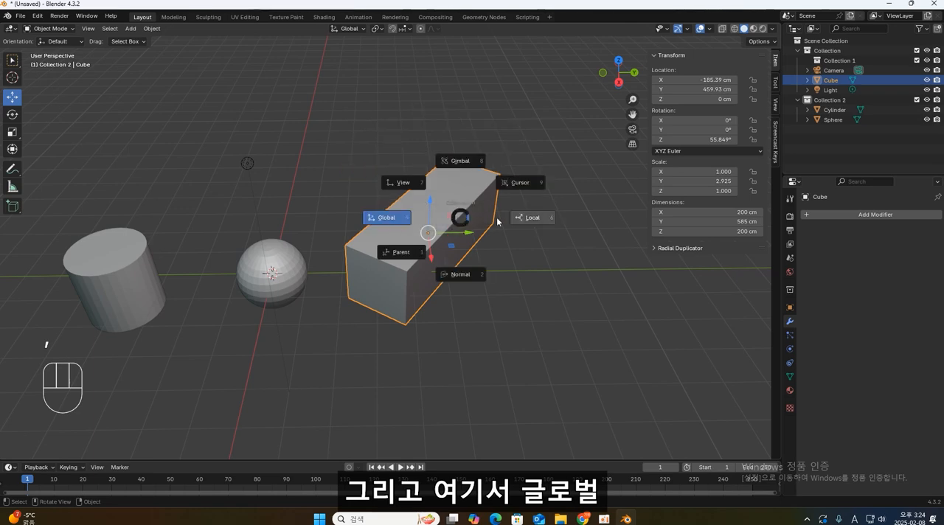
click(530, 217)
key(comma)
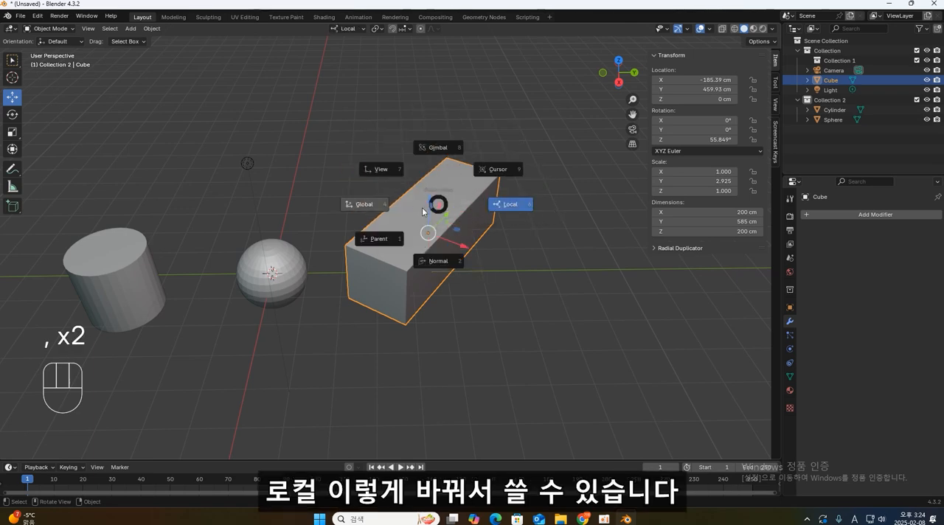
key(comma)
key(comma)
click(361, 211)
- Set the transform orientation to Local for the elongated cube
key(comma)
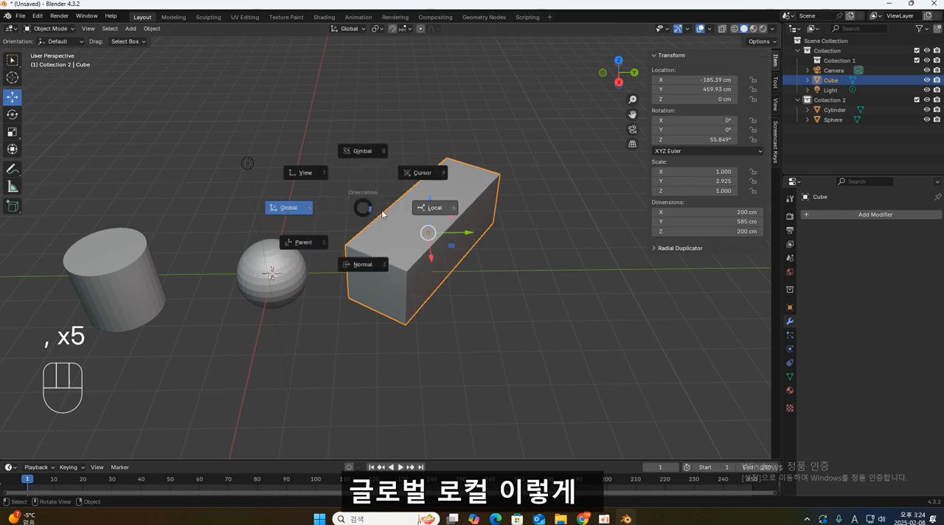
click(424, 212)
key(comma)
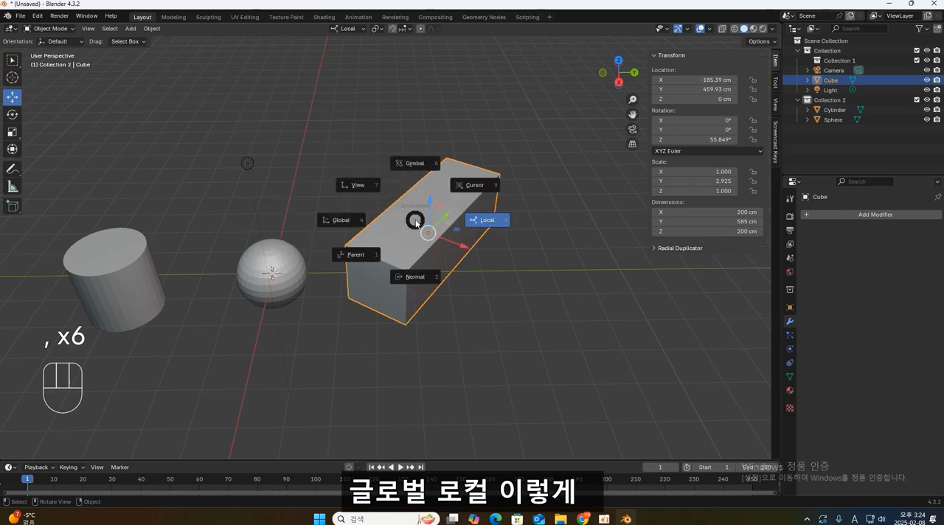
key(Escape)
mouse_move(416, 186)
middle_down()
mouse_move(390, 189)
mouse_move(415, 200)
middle_up()
scroll(390, 181, down, 1)
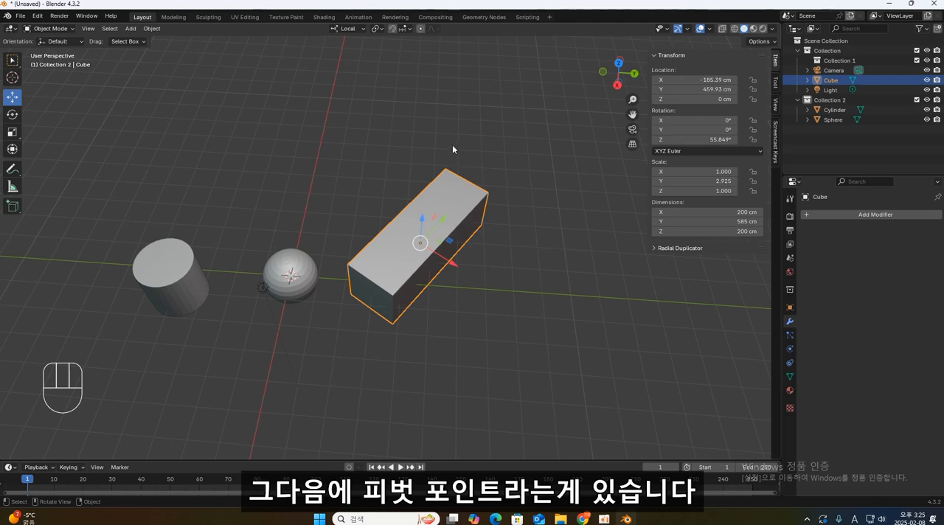
- Move the elongated cube within its local XY plane to about X -130.57 cm, Y 629.16 cm
click(378, 29)
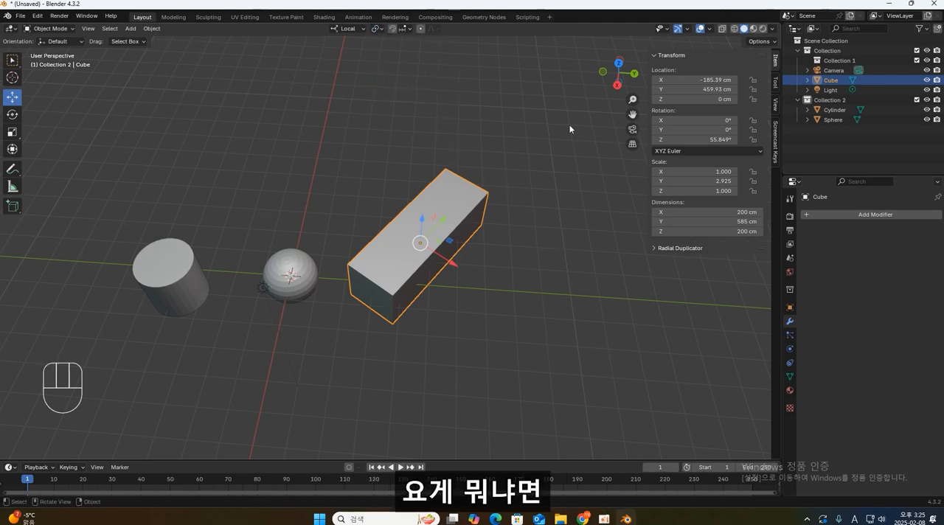
click(533, 156)
click(467, 214)
drag(449, 241, 495, 255)
- Select the elongated cube, the sphere and the light together, and bring up the pivot point options
drag(537, 390, 231, 154)
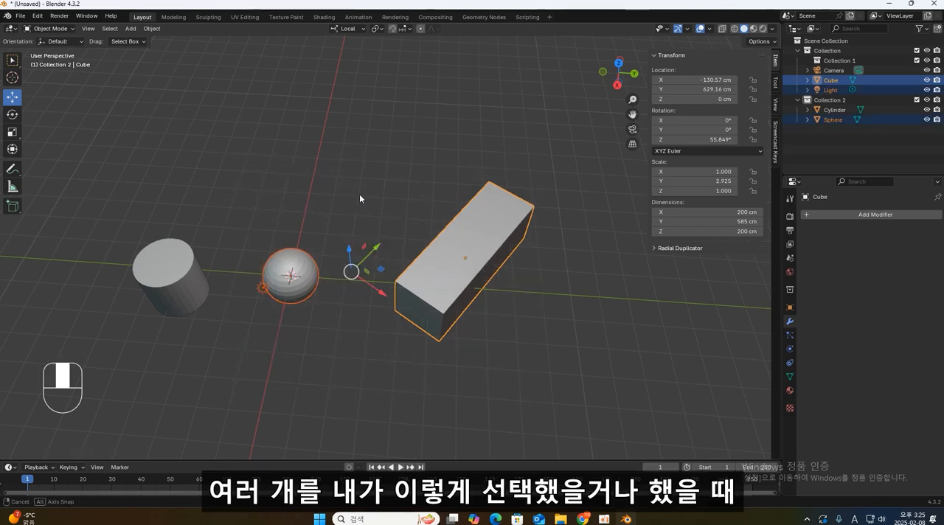
middle_drag(359, 194, 353, 274)
middle_drag(453, 276, 452, 266)
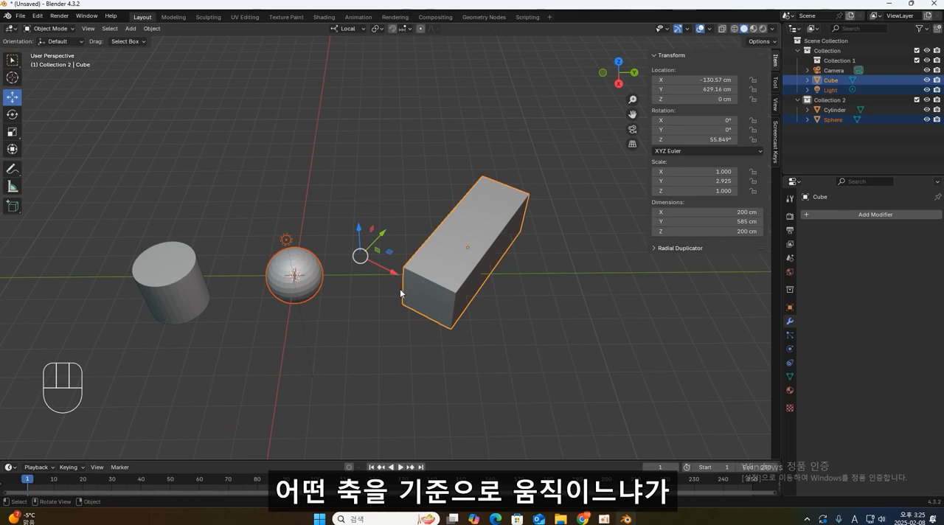
click(381, 30)
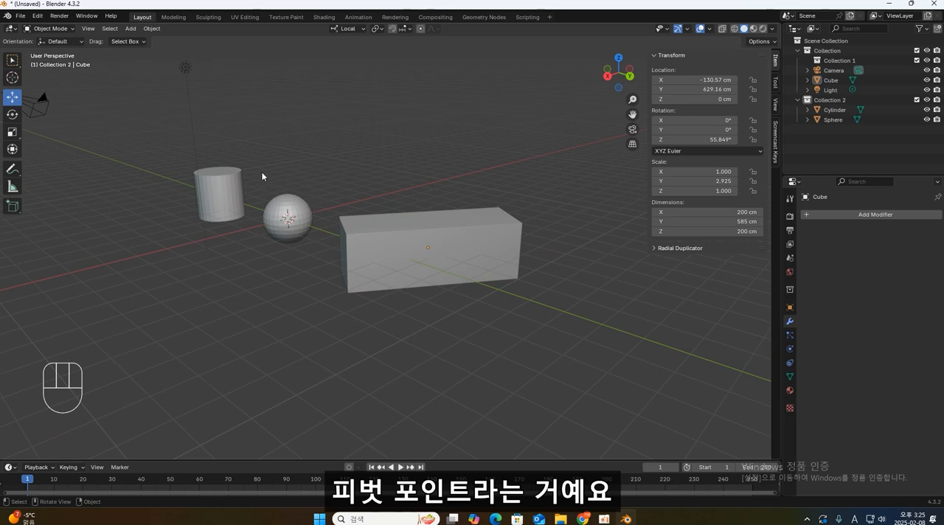
- Select only the sphere and the elongated cube, try scaling them together, and cancel the scaling
drag(262, 176, 552, 360)
middle_drag(552, 360, 558, 357)
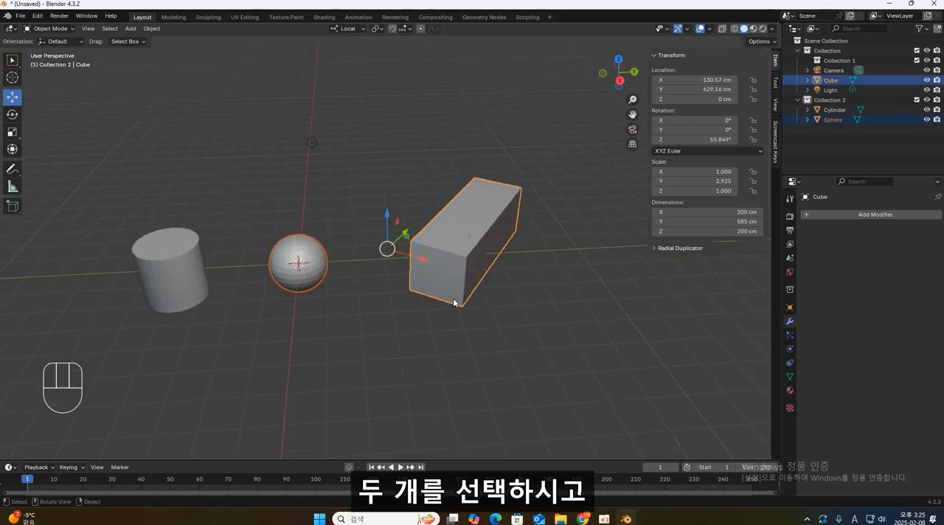
key(s)
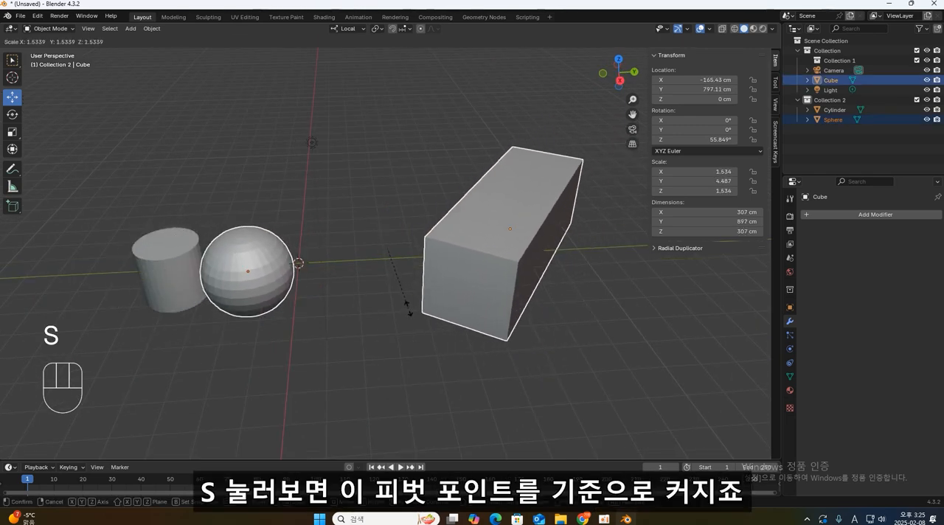
key(Escape)
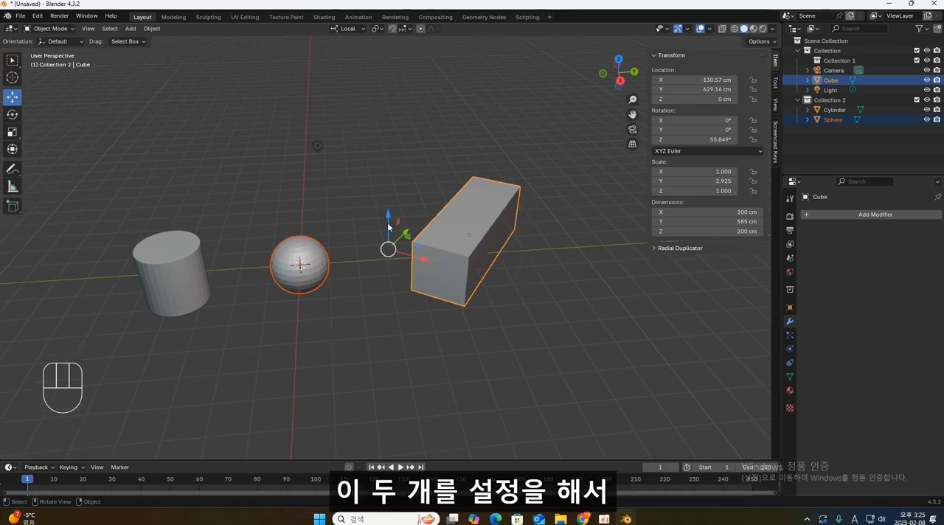
- Try scaling and rotating the sphere and elongated cube about the Median Point pivot, cancelling both transforms
middle_drag(497, 295, 419, 61)
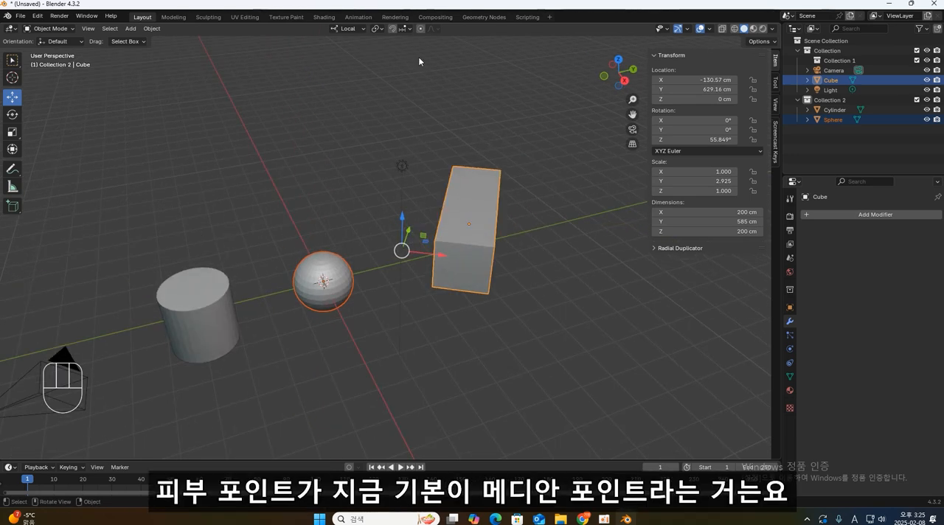
click(378, 29)
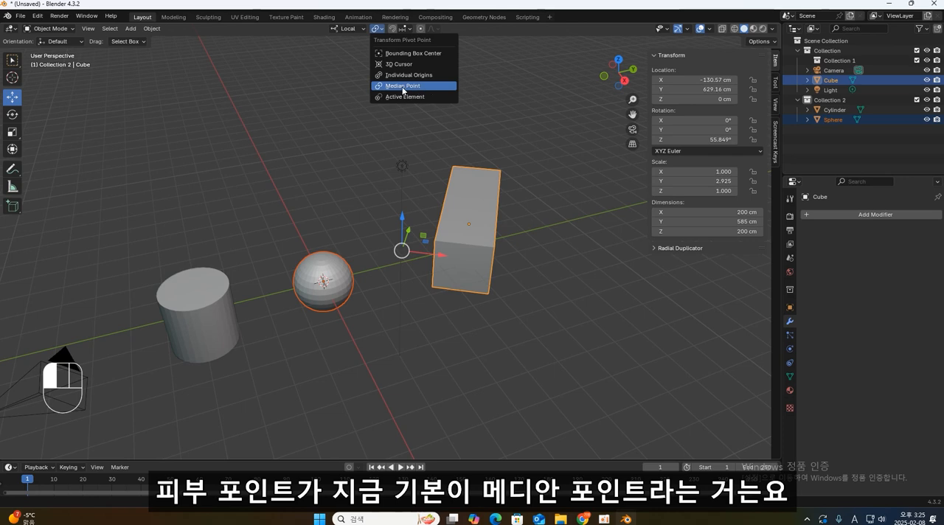
middle_drag(645, 297, 592, 336)
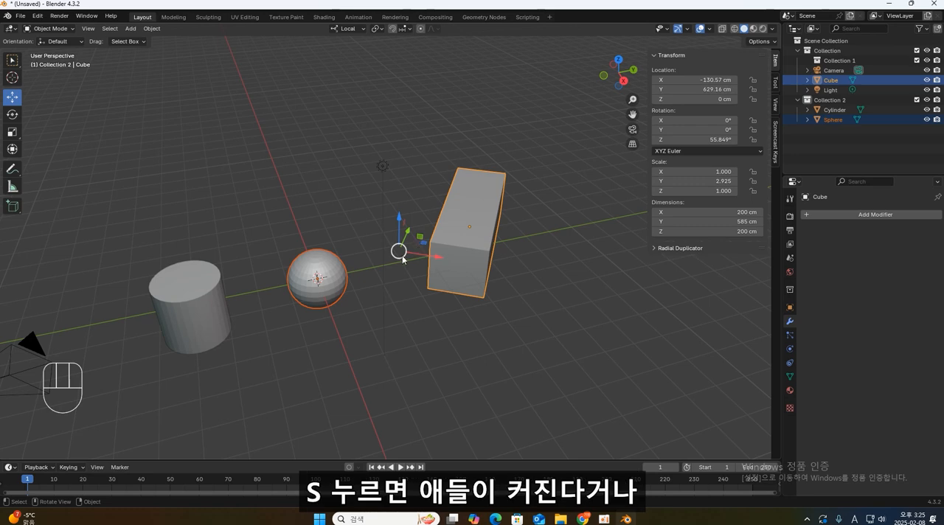
key(s)
key(Escape)
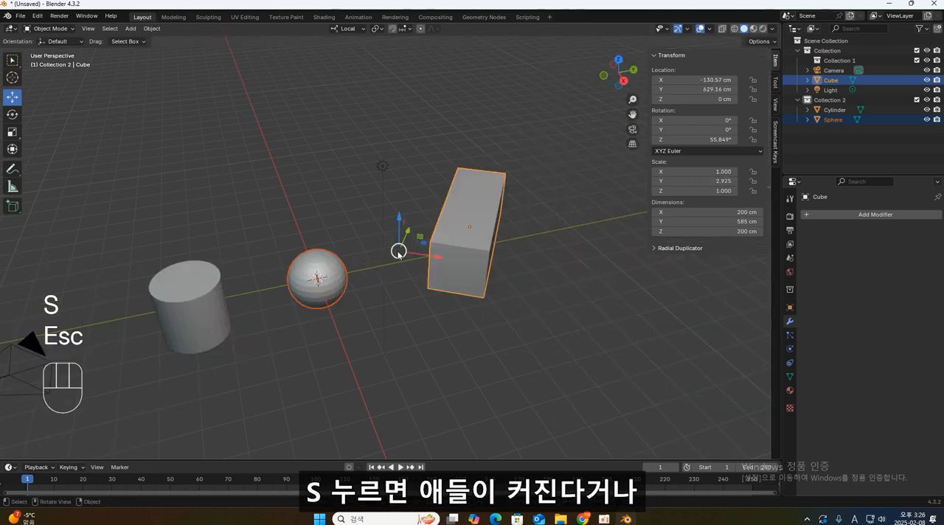
key(r)
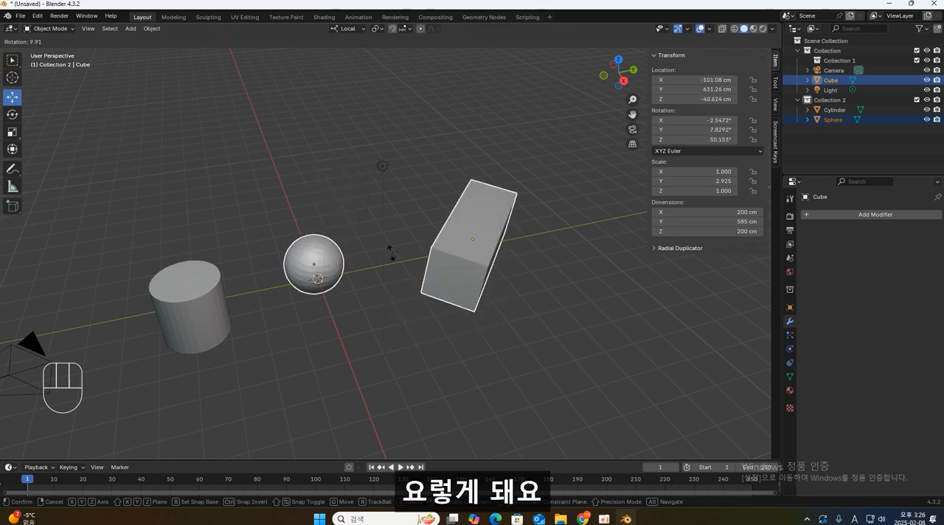
key(Escape)
middle_drag(446, 215, 460, 195)
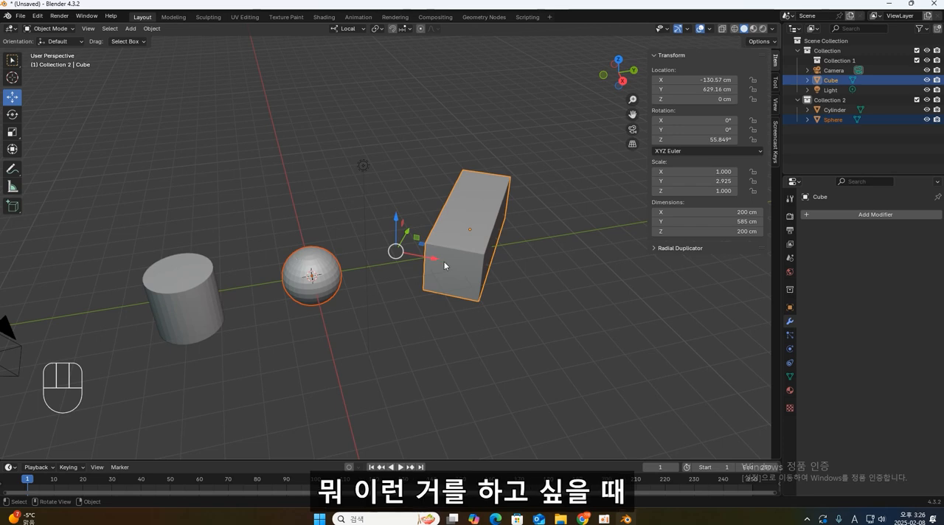
middle_drag(445, 263, 449, 230)
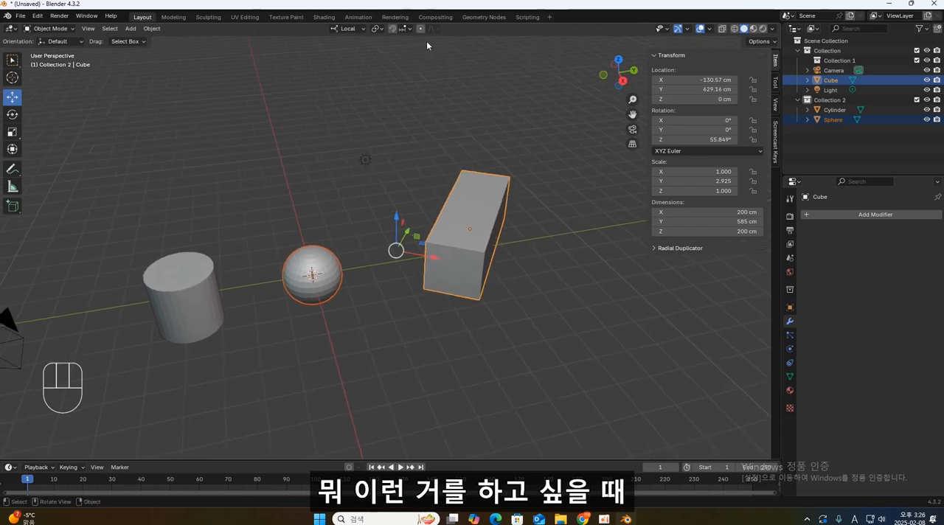
- Set the pivot point to Individual Origins, try scaling and rotating the sphere and elongated cube, and cancel both transforms
click(378, 29)
key(period)
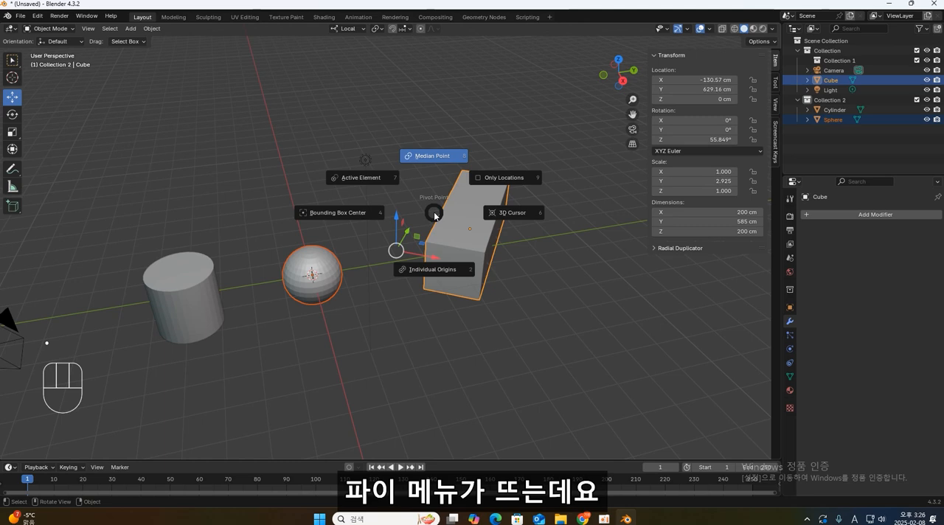
click(438, 273)
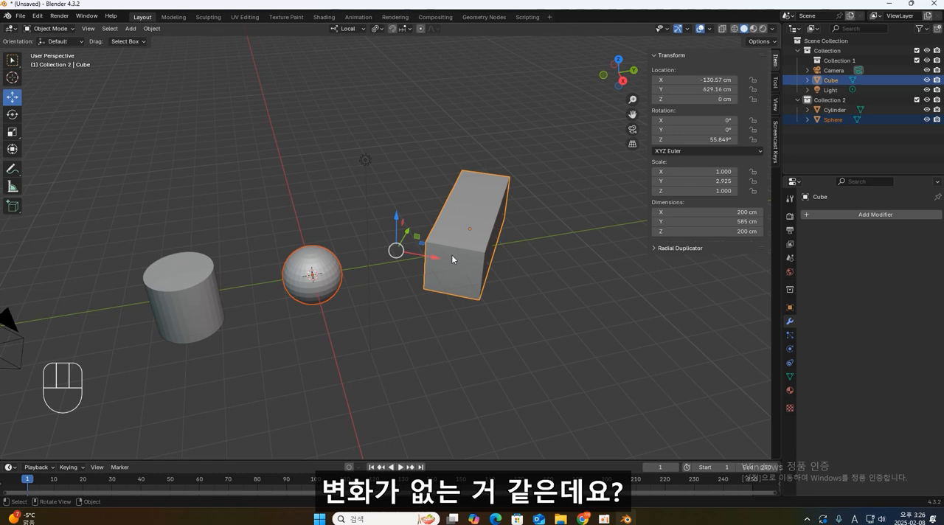
key(s)
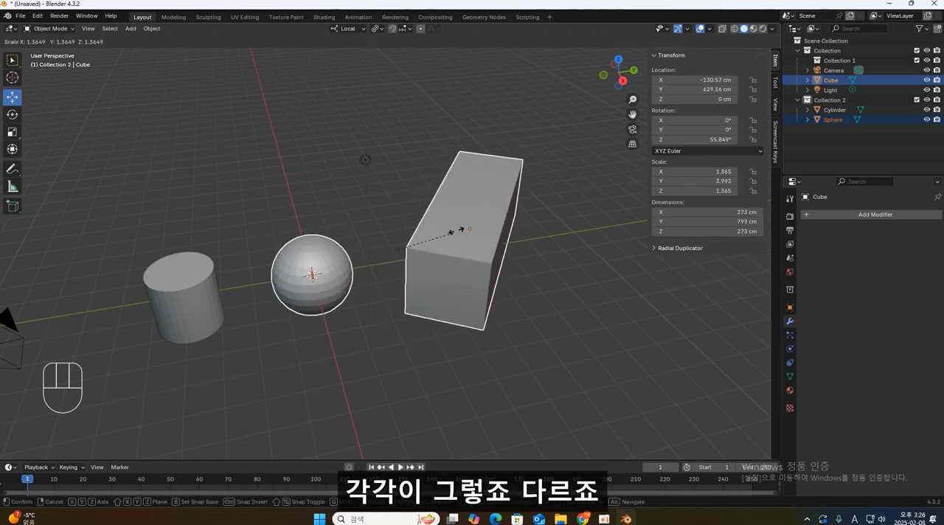
key(Escape)
key(r)
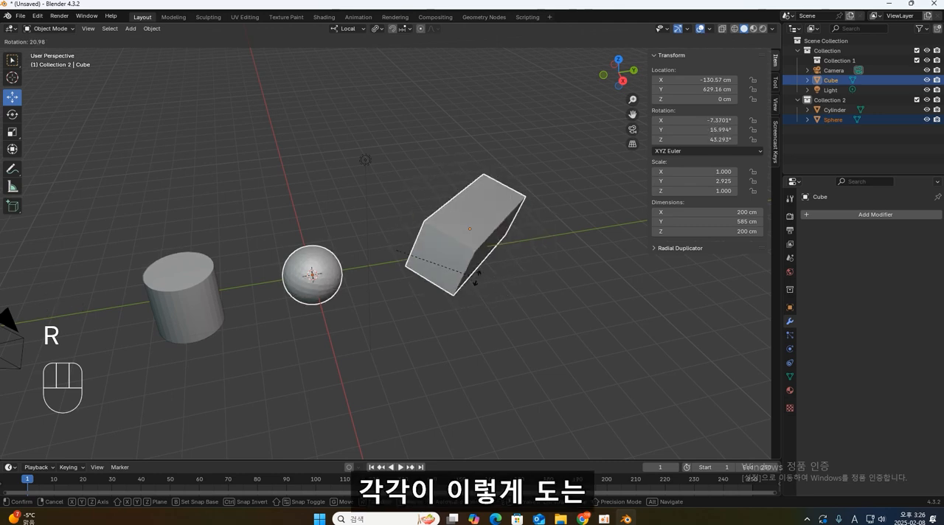
key(Escape)
- Alternate the active object between the sphere and the elongated cube with both selected, finishing with the cube active
key(period)
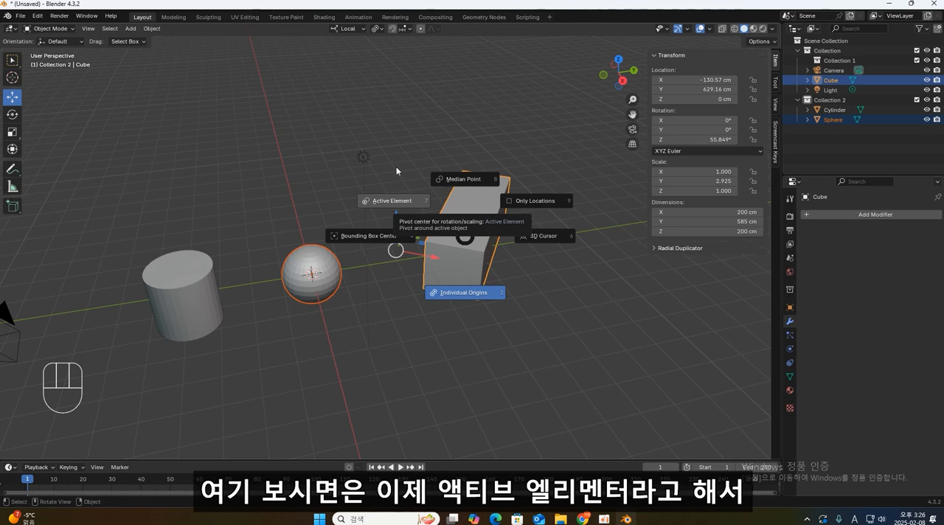
key(Escape)
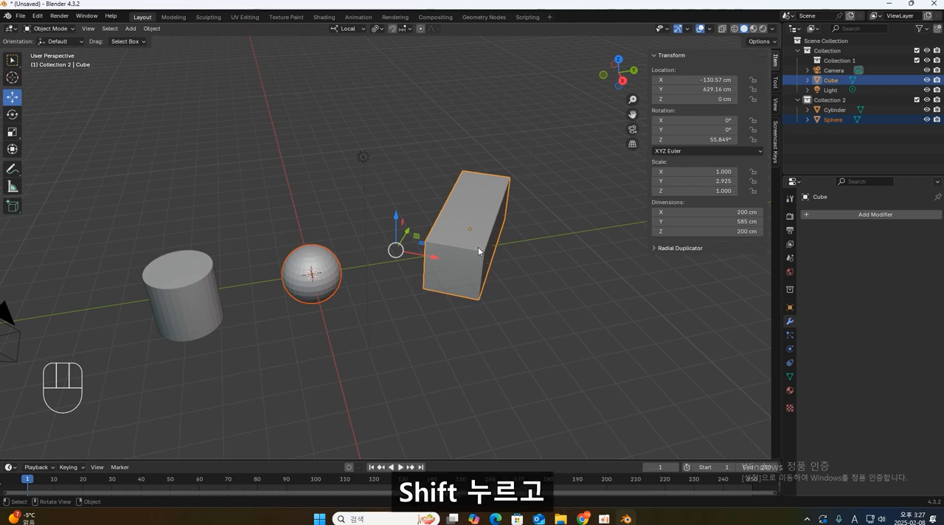
shift+click(311, 262)
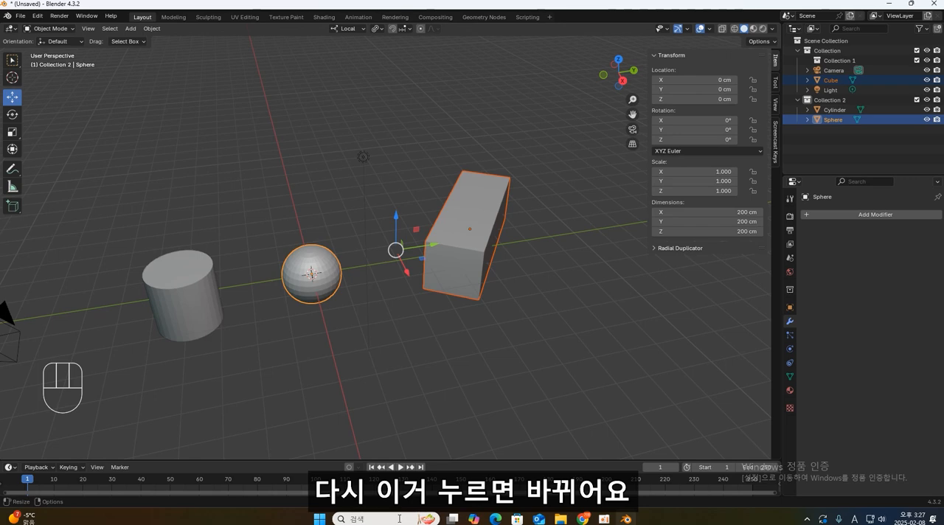
shift+click(449, 286)
shift+click(311, 264)
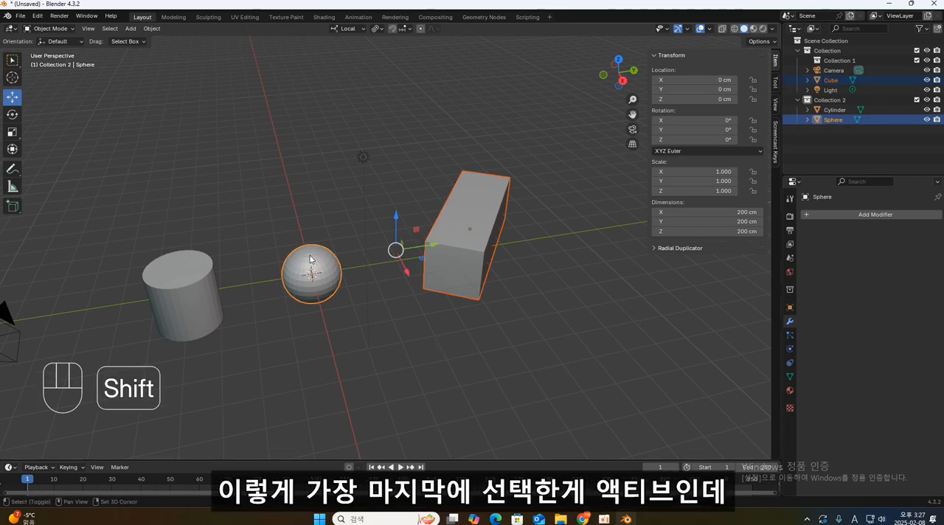
shift+click(472, 250)
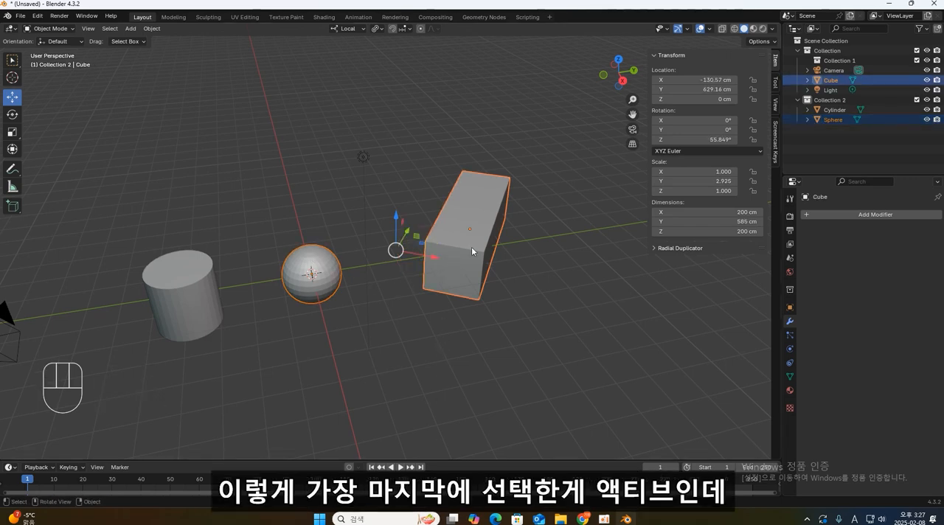
- Set the pivot point to Active Element, try rotating the selected objects about the elongated cube, and cancel the rotation
key(period)
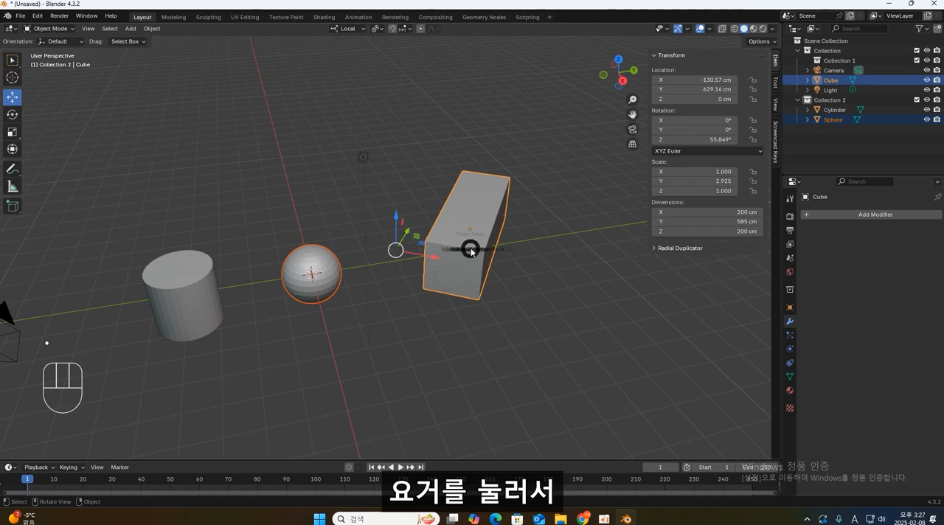
click(392, 213)
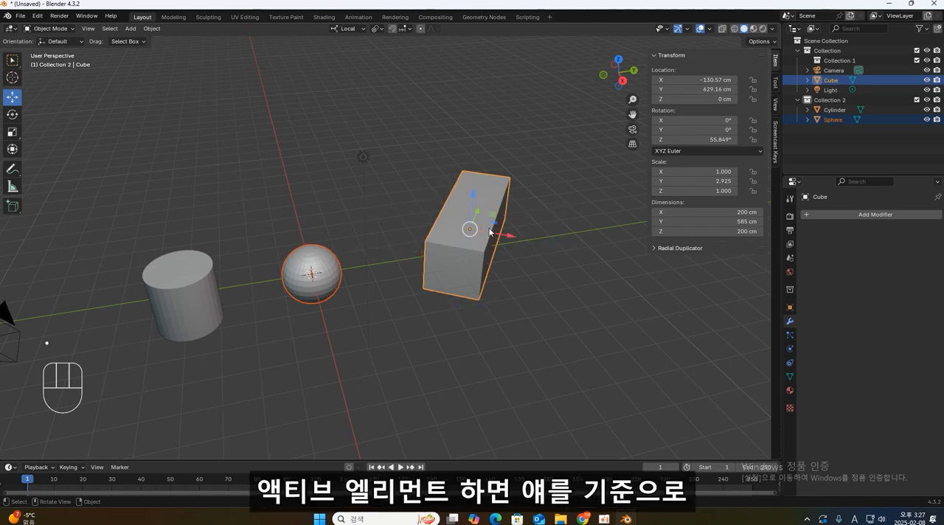
key(r)
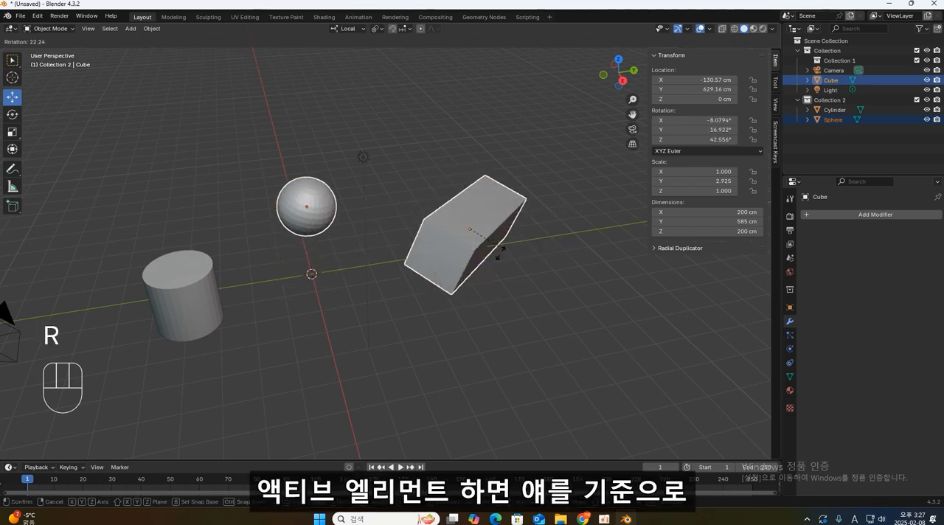
key(Escape)
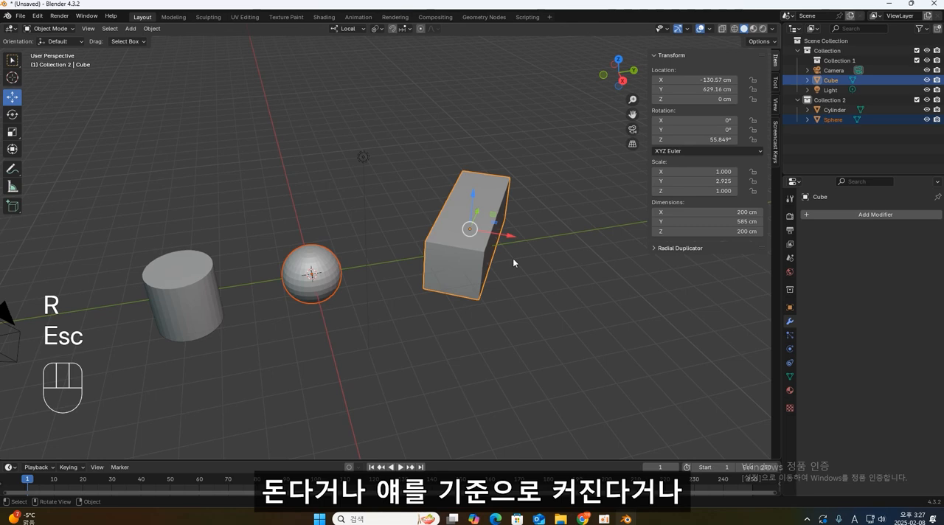
- Try scaling the selected objects about the elongated cube, and make the sphere the active object with both still selected
key(s)
key(Escape)
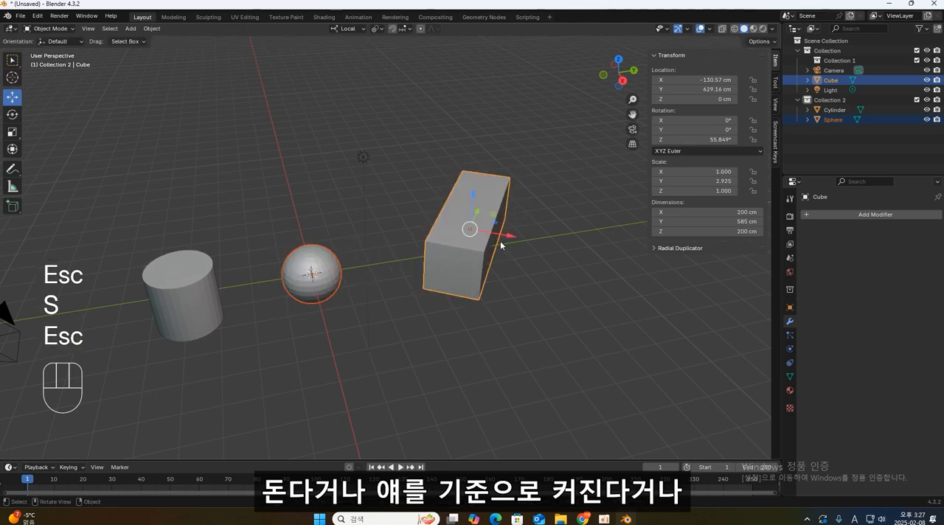
shift+click(334, 273)
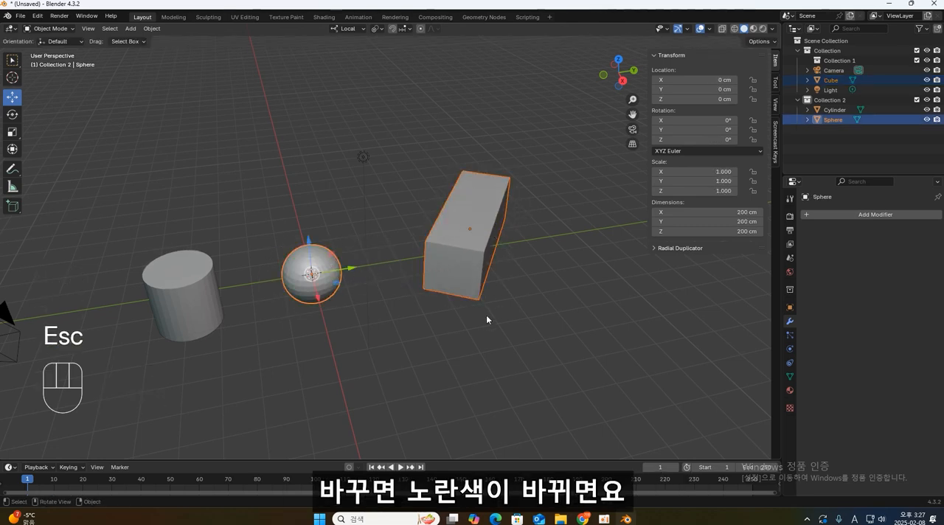
key(period)
click(415, 271)
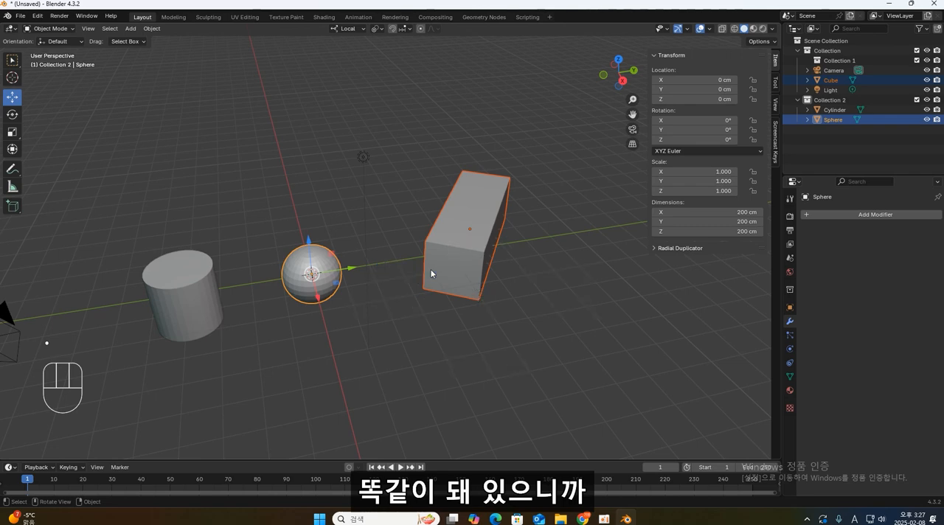
- Try rotating, scaling and moving the selected objects with the sphere as the active pivot, cancelling each transform
key(r)
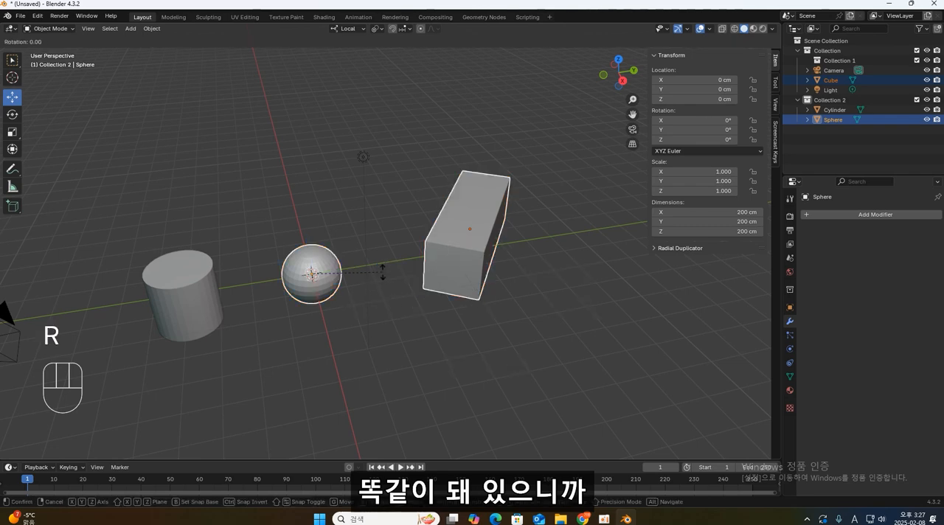
key(Escape)
key(s)
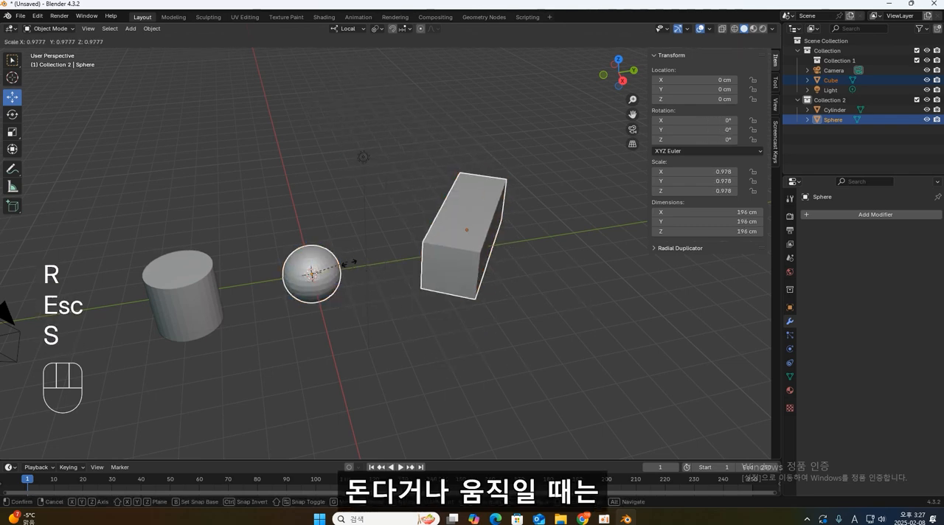
key(Escape)
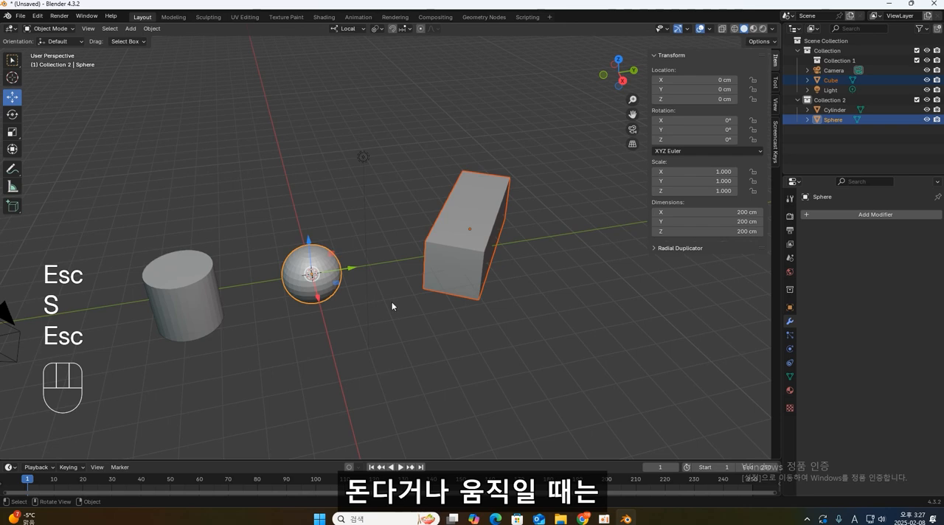
key(g)
key(Escape)
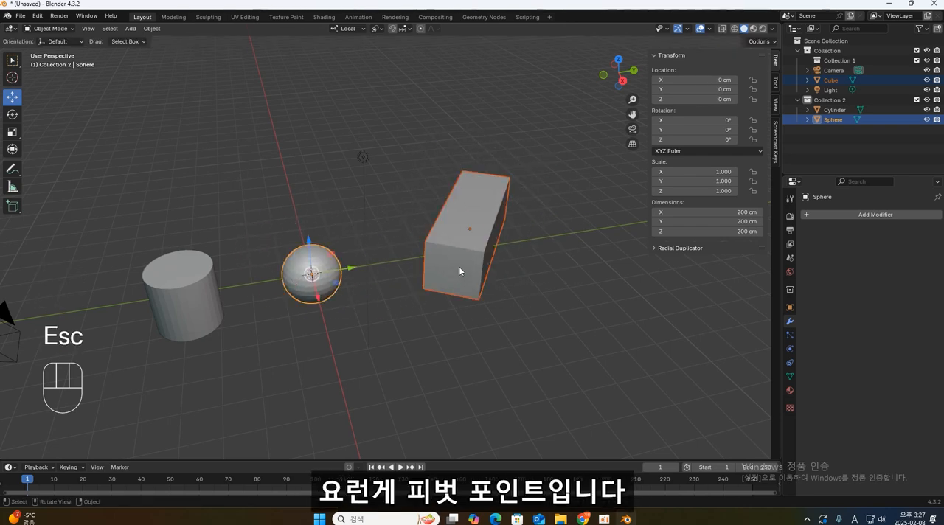
- Set the pivot point to Bounding Box Center and examine the pivot's position relative to the outer extents of both objects
key(period)
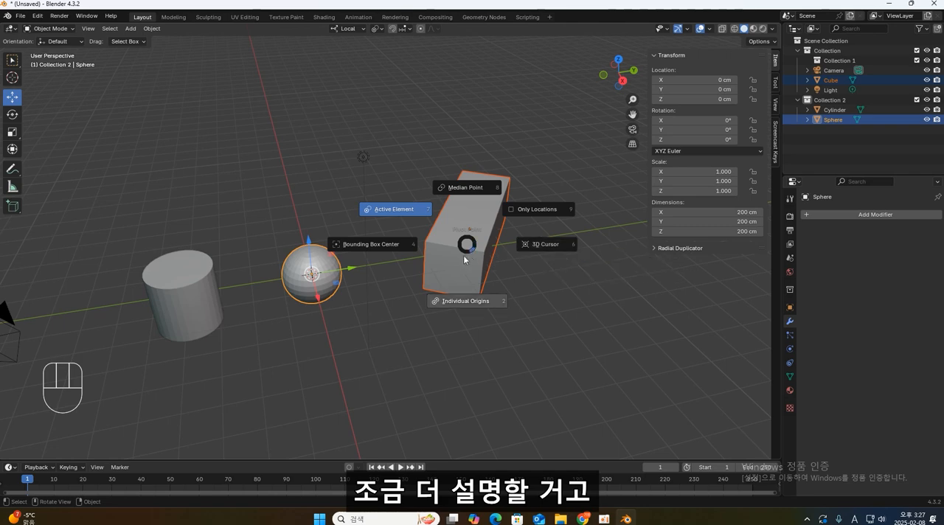
click(375, 242)
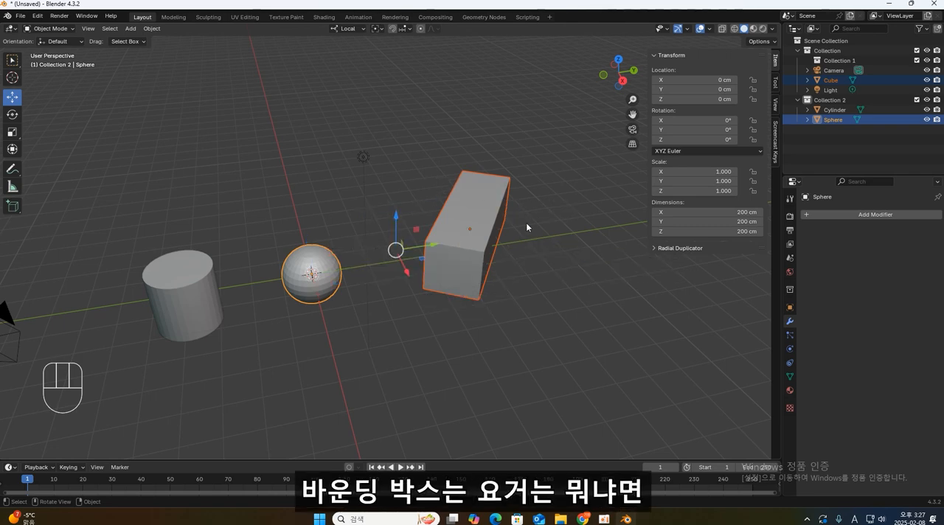
middle_drag(526, 228, 514, 269)
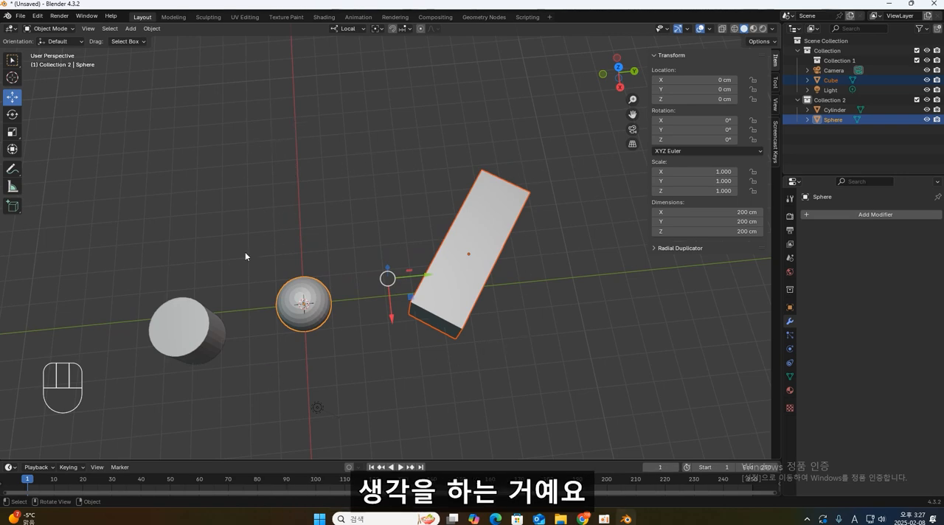
middle_drag(581, 332, 499, 165)
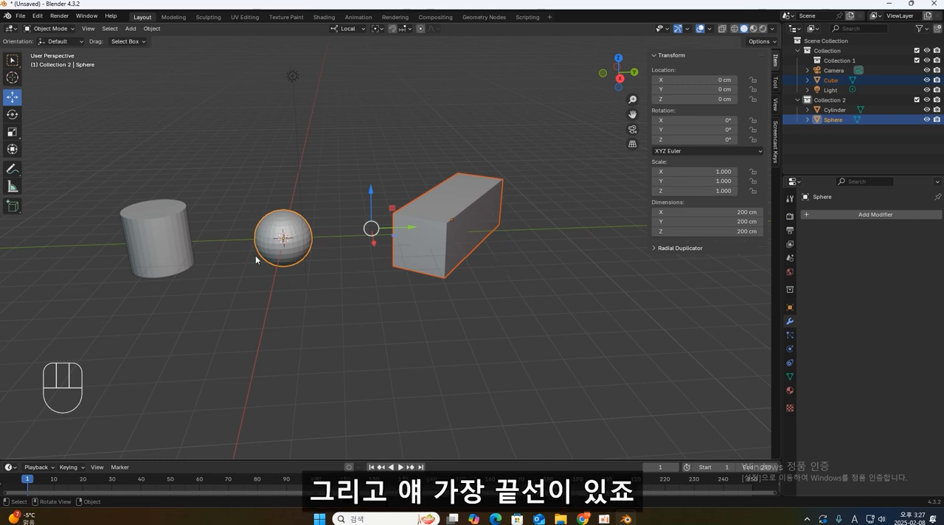
mouse_move(256, 199)
middle_down()
mouse_move(274, 236)
mouse_move(266, 197)
middle_up()
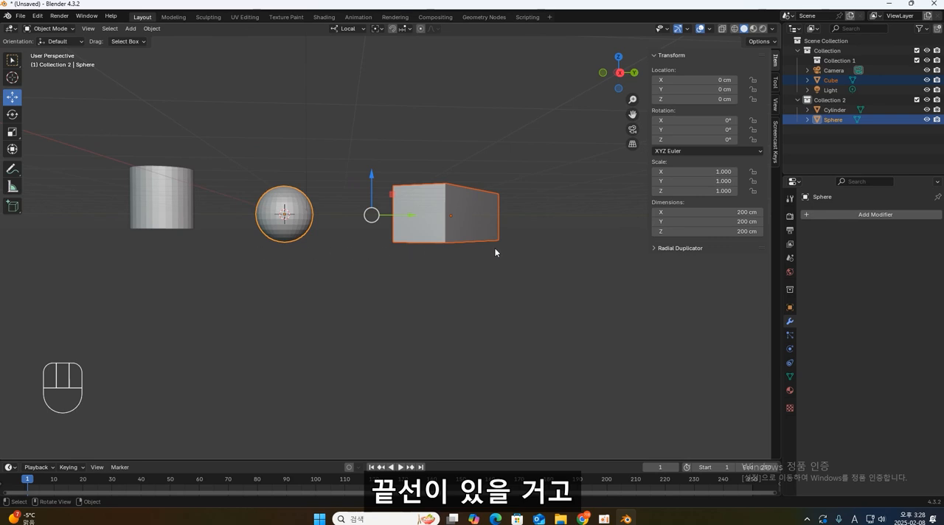
middle_drag(495, 251, 506, 176)
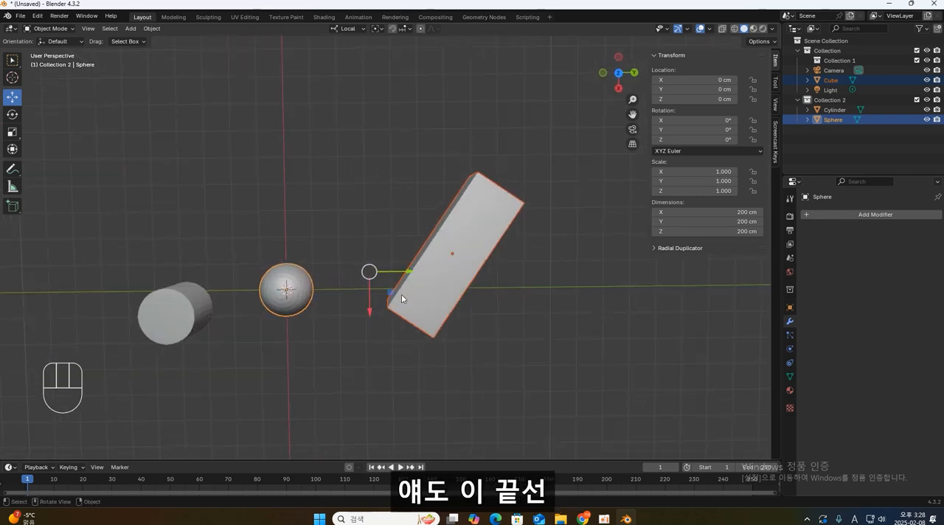
middle_drag(461, 362, 331, 180)
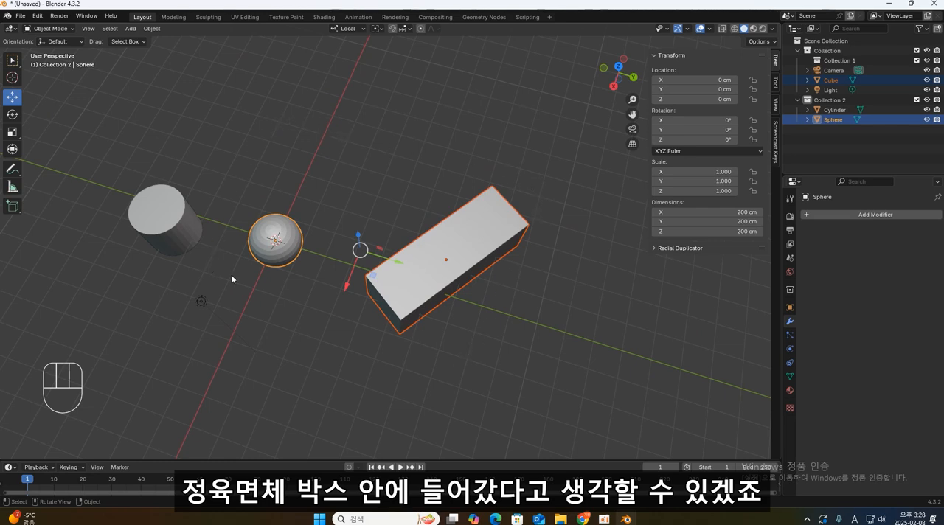
mouse_move(274, 150)
middle_down()
mouse_move(340, 117)
mouse_move(334, 110)
mouse_move(271, 132)
middle_up()
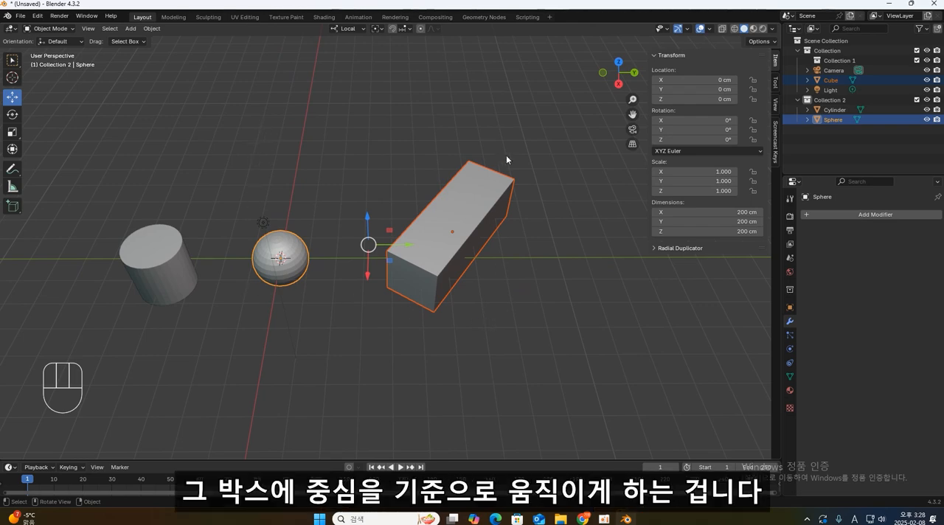
middle_drag(506, 155, 439, 161)
- Switch the pivot point from Median Point back to Bounding Box Center
key(space)
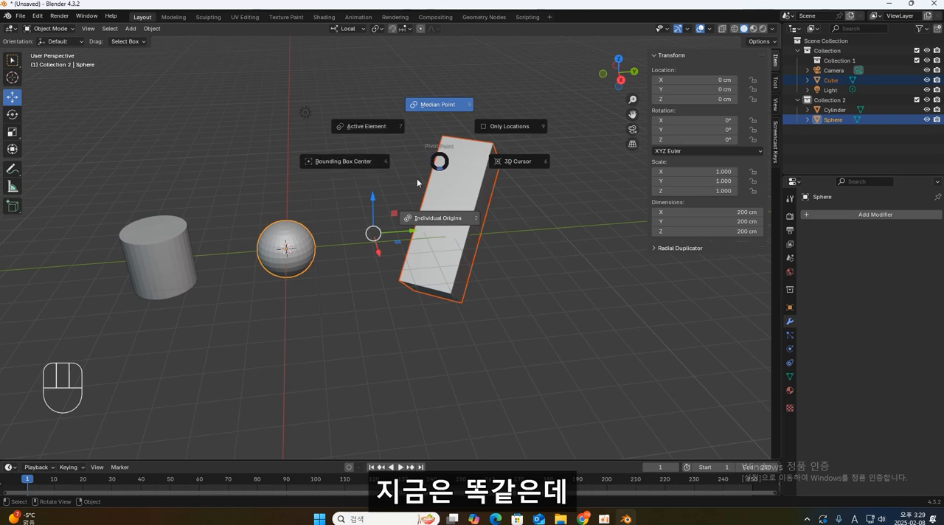
click(356, 163)
right_click(426, 187)
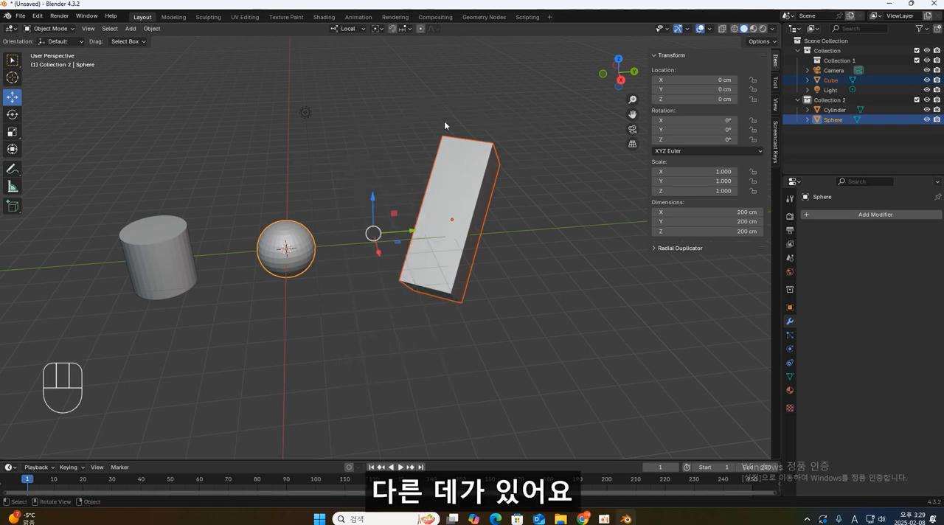
- Select only the tilted elongated cube and apply all of its transforms
click(458, 156)
scroll(475, 174, up, 1)
middle_drag(480, 177, 386, 150)
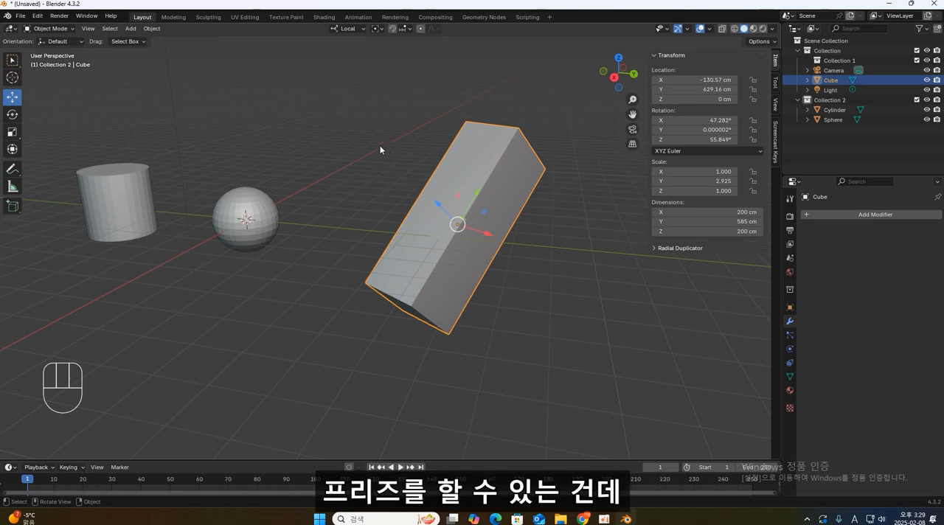
middle_drag(381, 149, 391, 150)
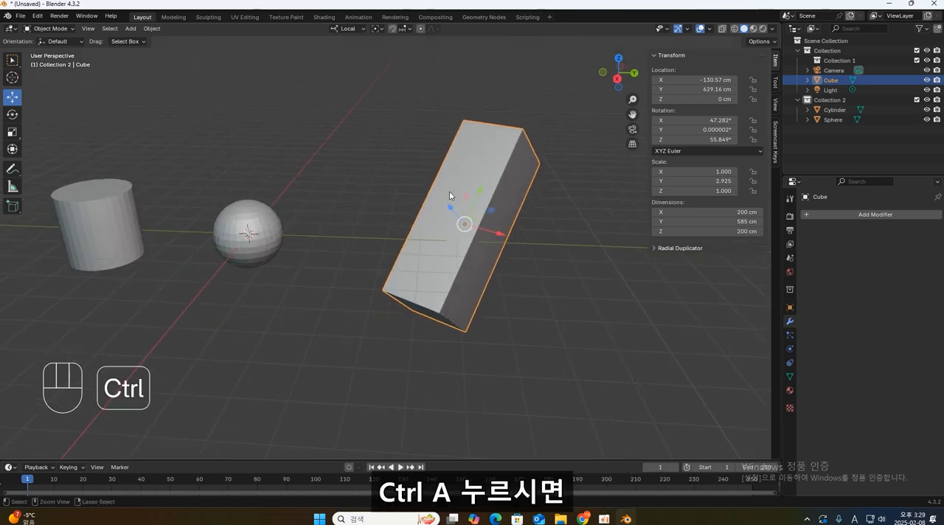
key(ctrl+a)
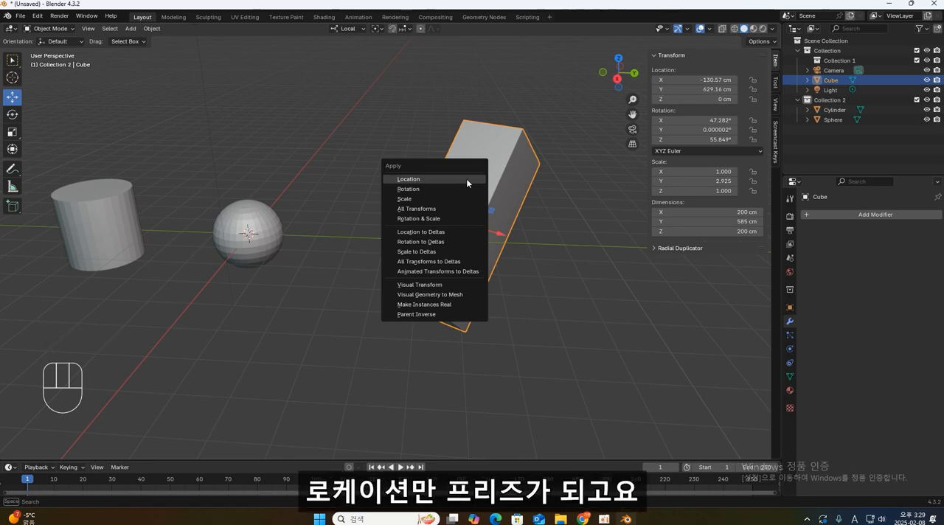
click(427, 210)
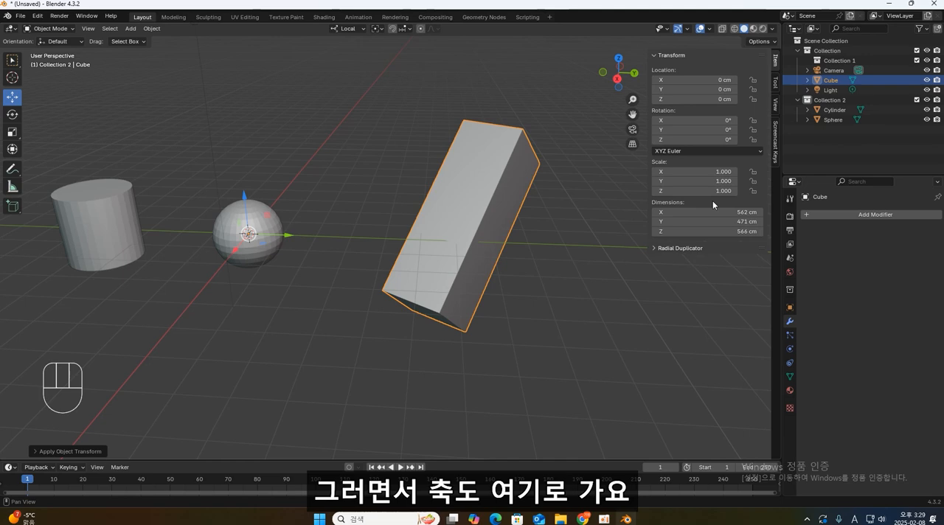
- Select the cylinder and apply all of its transforms
click(250, 233)
middle_drag(249, 233, 406, 200)
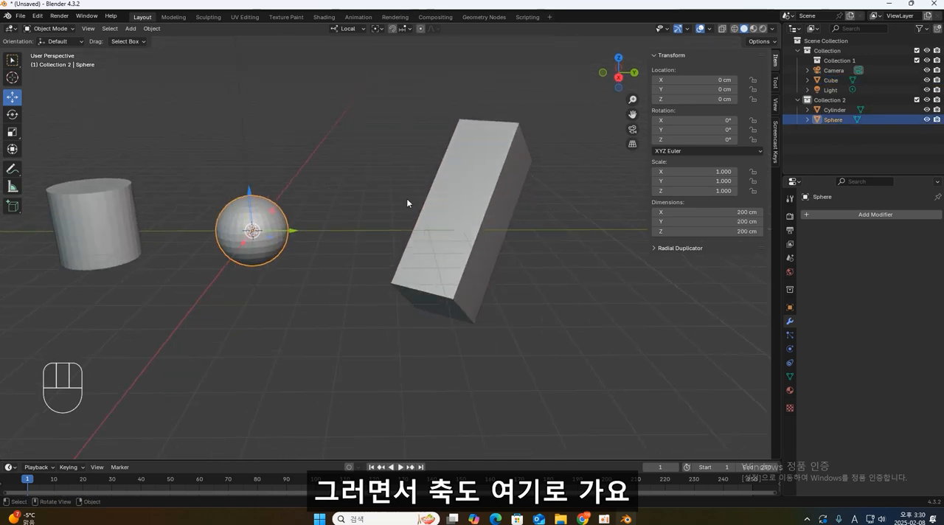
click(103, 221)
key(ctrl+a)
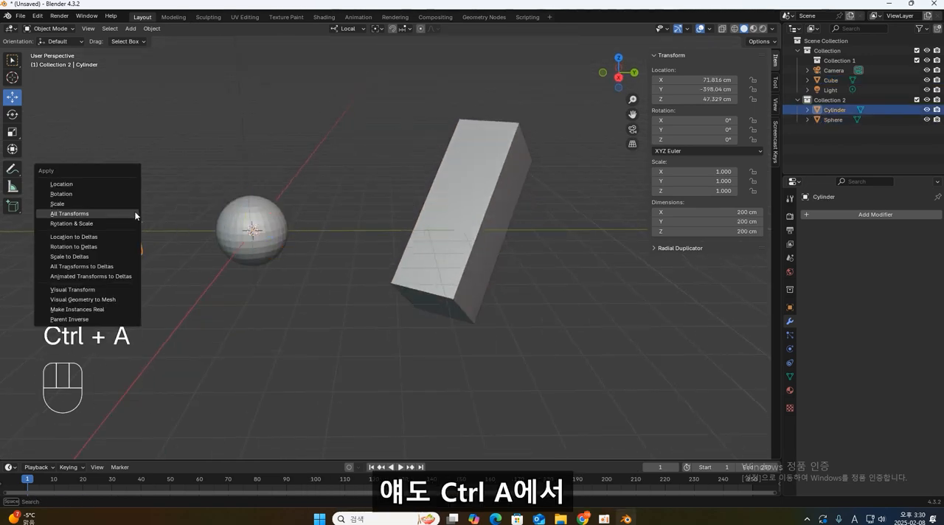
click(102, 212)
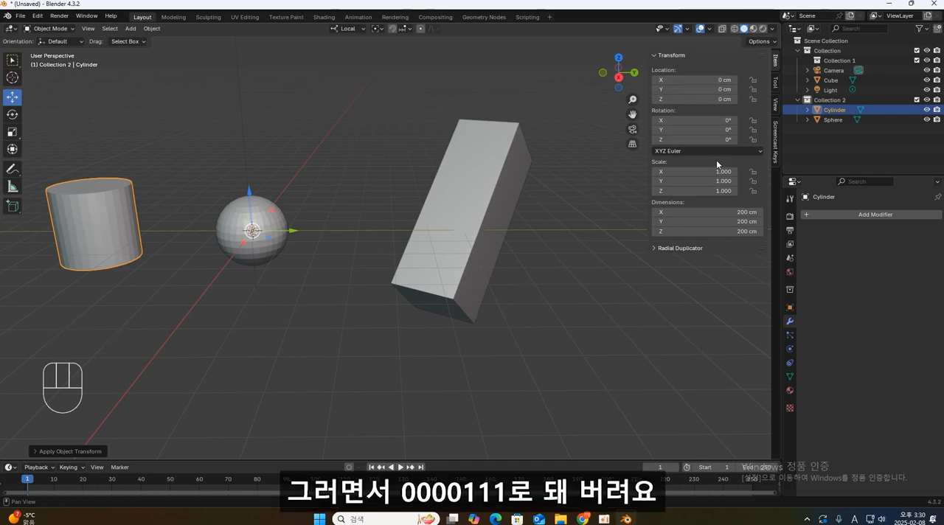
- Select the cylinder, the sphere and the elongated cube in turn to compare their transform values and origins
click(126, 227)
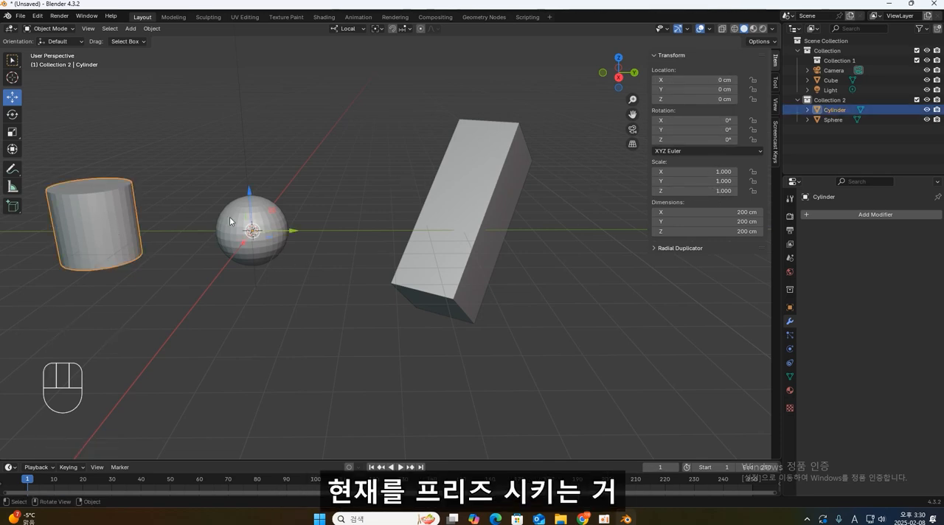
click(284, 218)
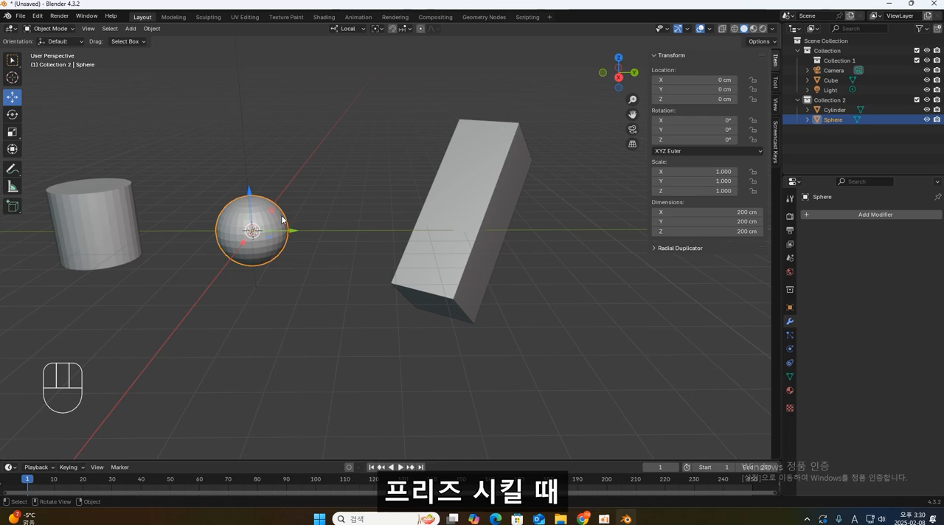
click(443, 200)
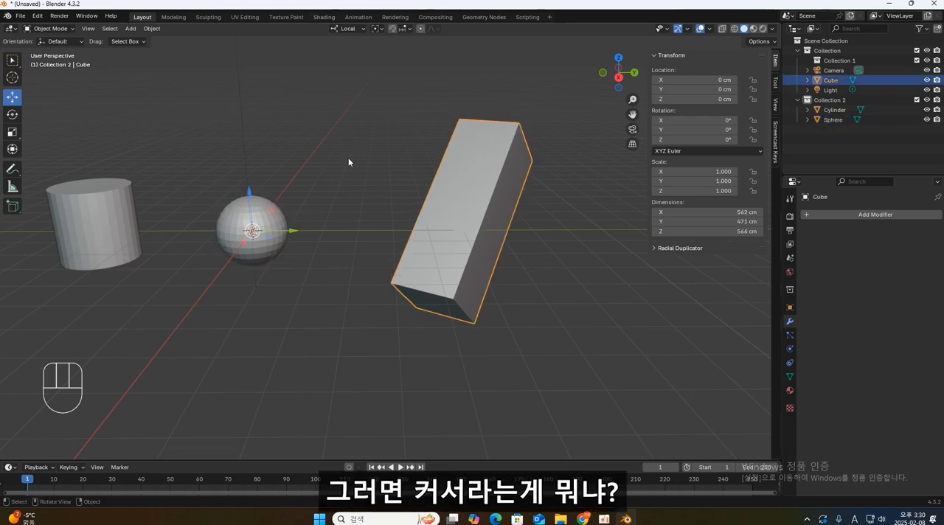
- Move the sphere horizontally away from the world origin so the 3D cursor is uncovered
middle_drag(348, 158, 215, 282)
scroll(220, 281, up, 3)
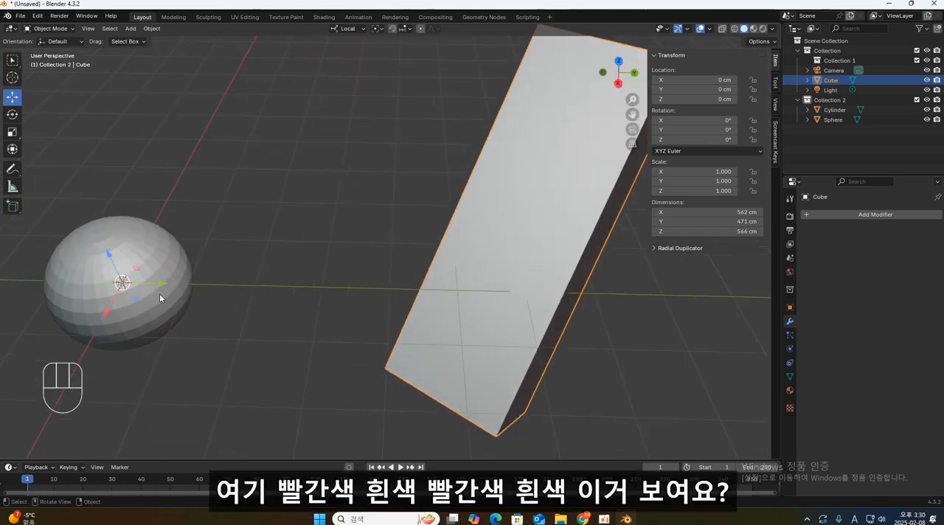
middle_drag(190, 297, 336, 221)
click(336, 226)
scroll(338, 274, down, 3)
drag(350, 258, 402, 143)
- Move the elongated cube along the ground plane, move the cylinder to about X 21 cm, Y -226 cm, and deselect everything
click(555, 258)
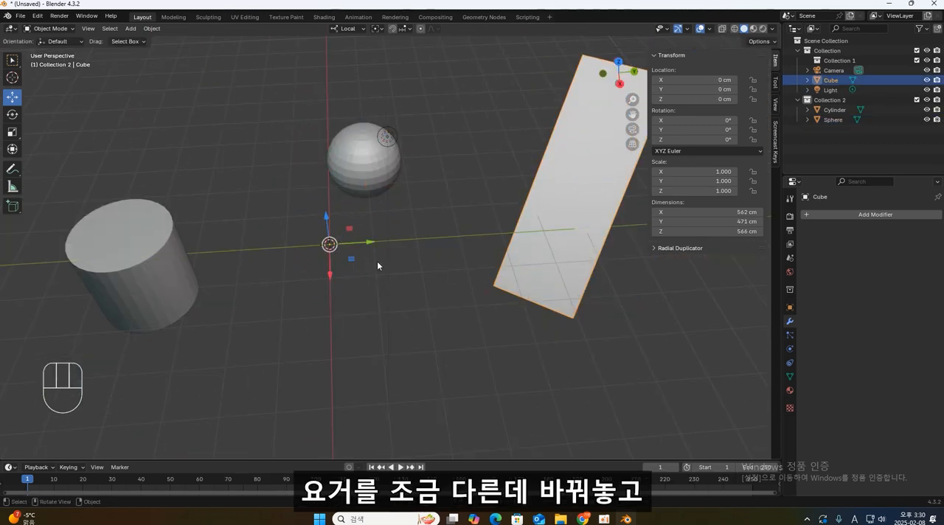
drag(356, 261, 437, 280)
click(122, 279)
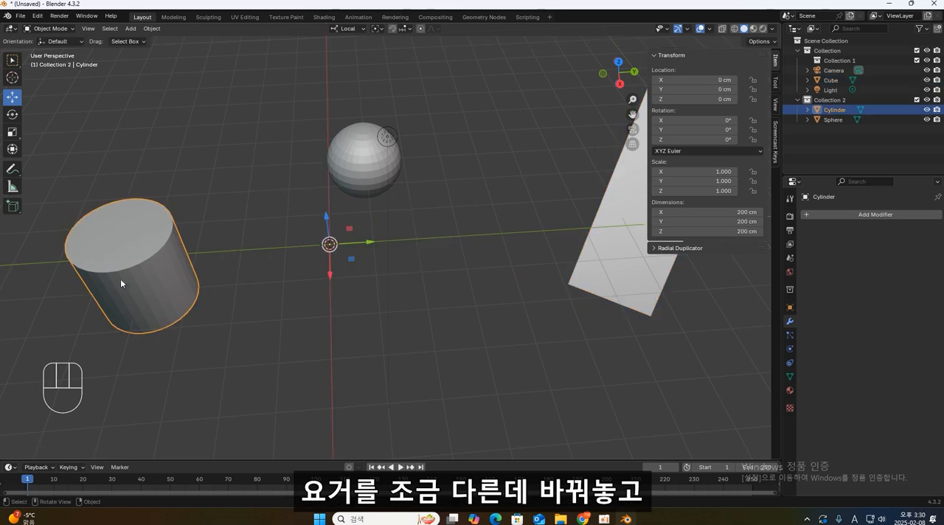
drag(351, 260, 249, 272)
click(430, 301)
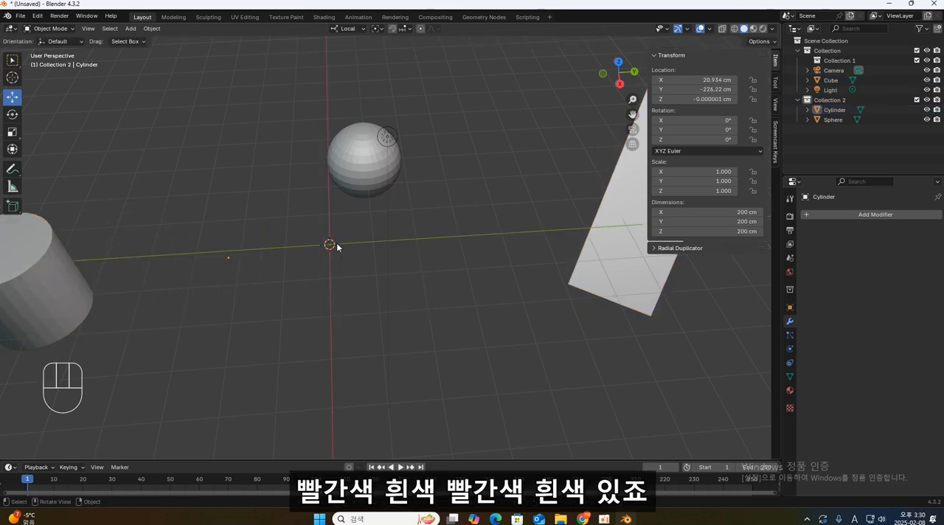
scroll(413, 271, down, 5)
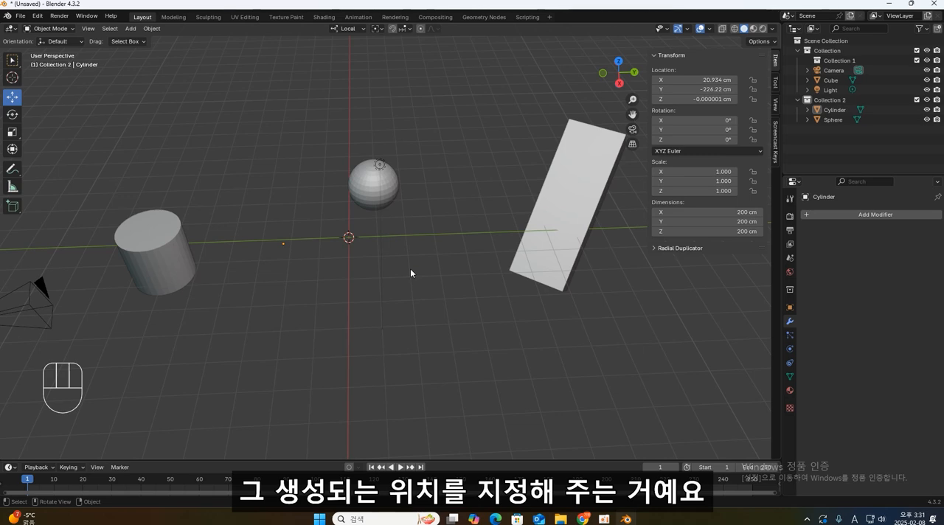
- Place the 3D cursor at several spots with the Cursor tool, undoing once and finishing just beside the sphere
click(277, 182)
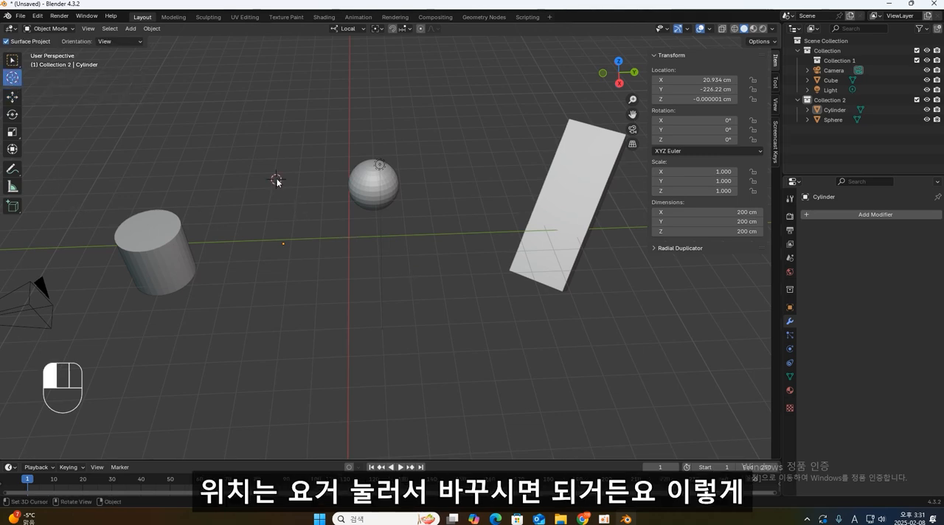
click(481, 166)
click(240, 130)
click(237, 264)
click(303, 150)
key(ctrl+z)
click(315, 170)
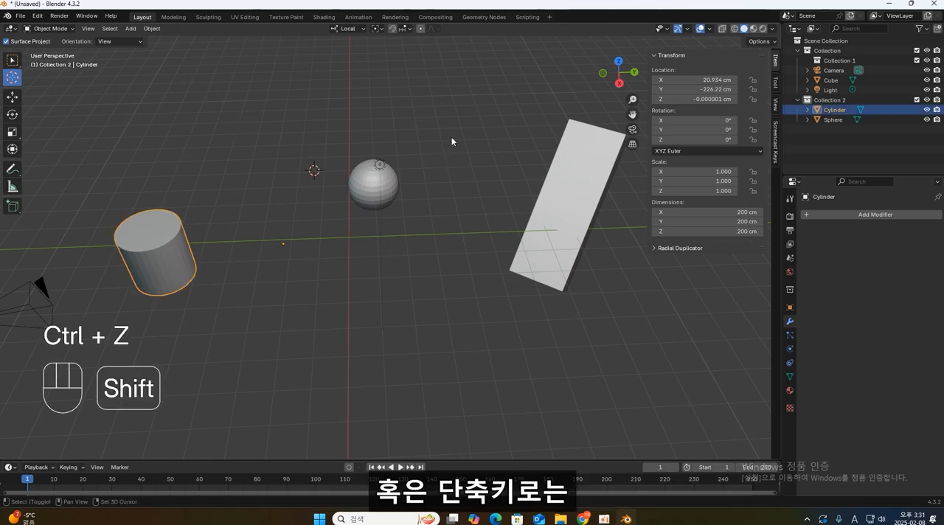
- Reposition the 3D cursor repeatedly around the scene, finishing in the empty area in front of the cylinder
shift+right_click(272, 122)
shift+right_click(236, 303)
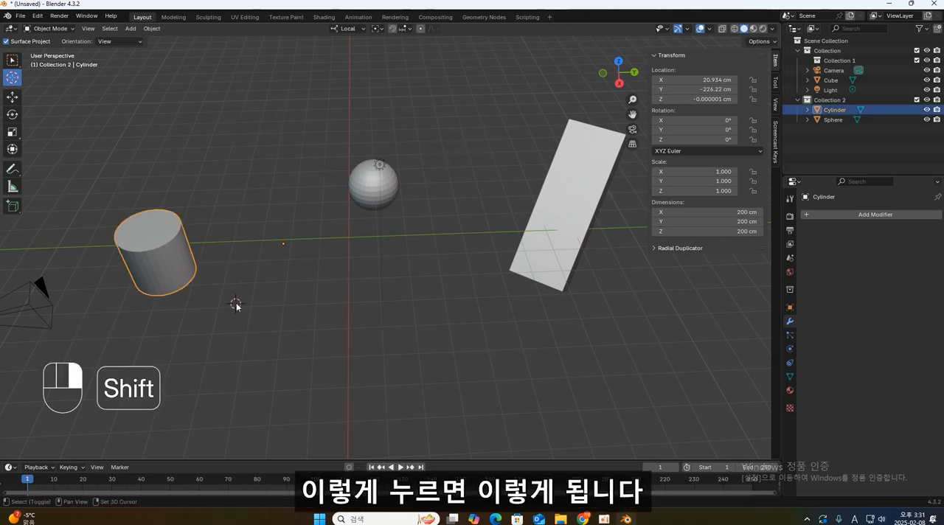
shift+right_click(430, 366)
shift+right_click(444, 187)
shift+right_click(293, 141)
shift+right_click(197, 169)
shift+right_click(381, 99)
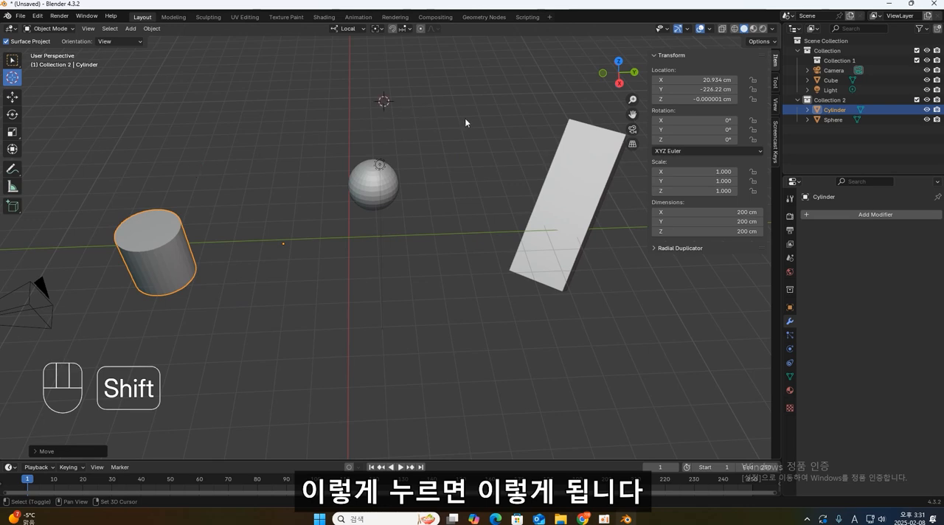
shift+right_click(481, 124)
shift+right_click(284, 260)
shift+right_click(422, 122)
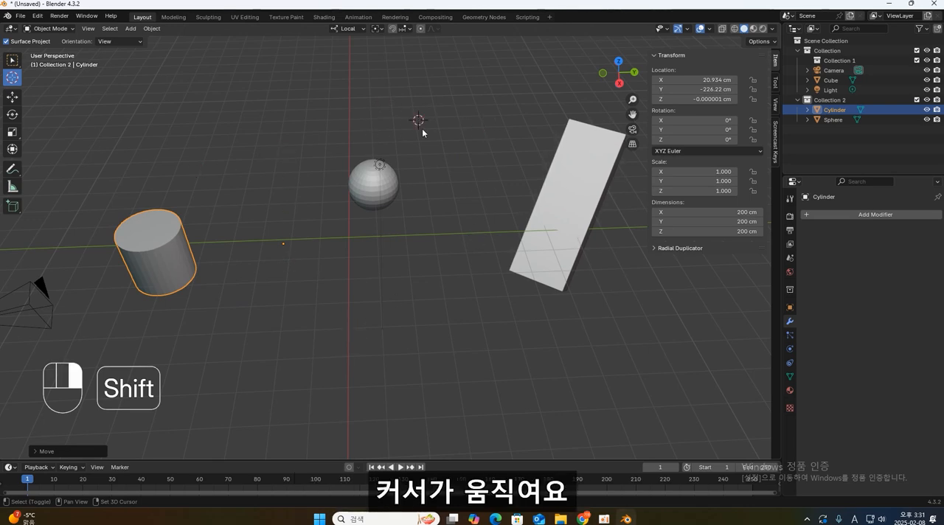
shift+right_click(469, 287)
shift+right_click(264, 344)
- Add a mesh cube at the 3D cursor's position
middle_drag(360, 365, 360, 322)
key(shift+a)
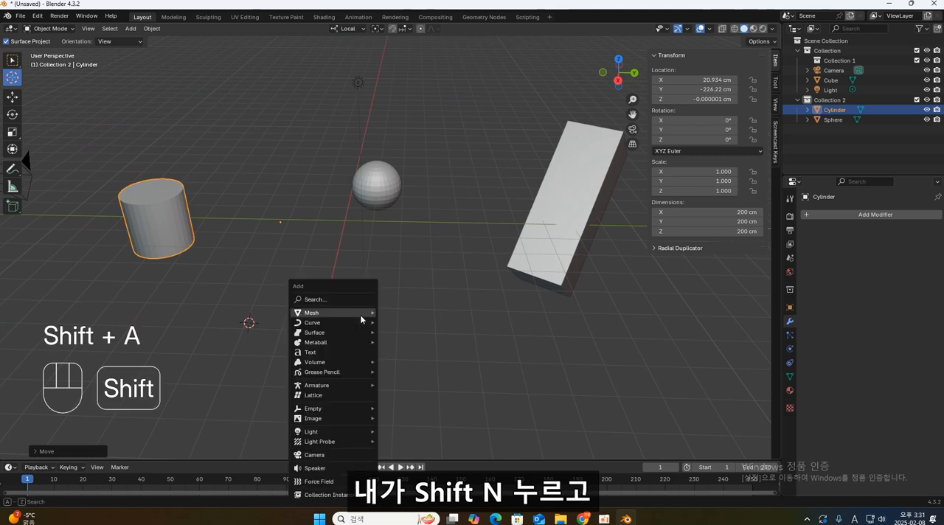
mouse_move(354, 312)
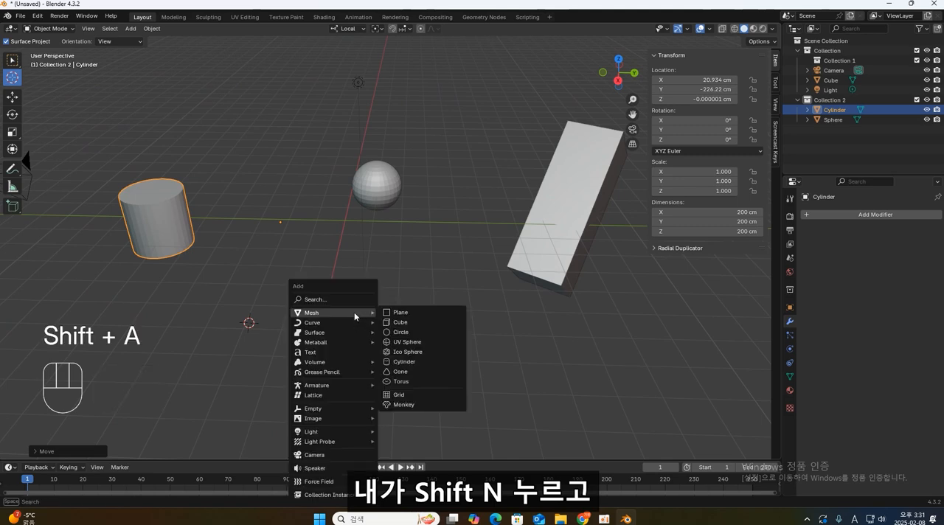
click(400, 322)
- Place the 3D cursor on the new cube, near its upper corner facing the sphere
mouse_move(405, 367)
middle_down()
mouse_move(384, 345)
mouse_move(409, 355)
middle_up()
click(410, 355)
click(275, 301)
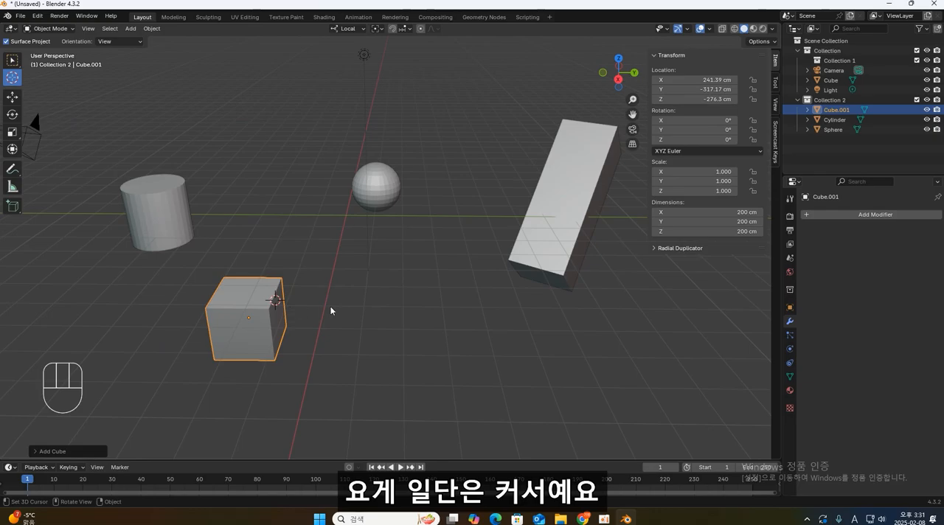